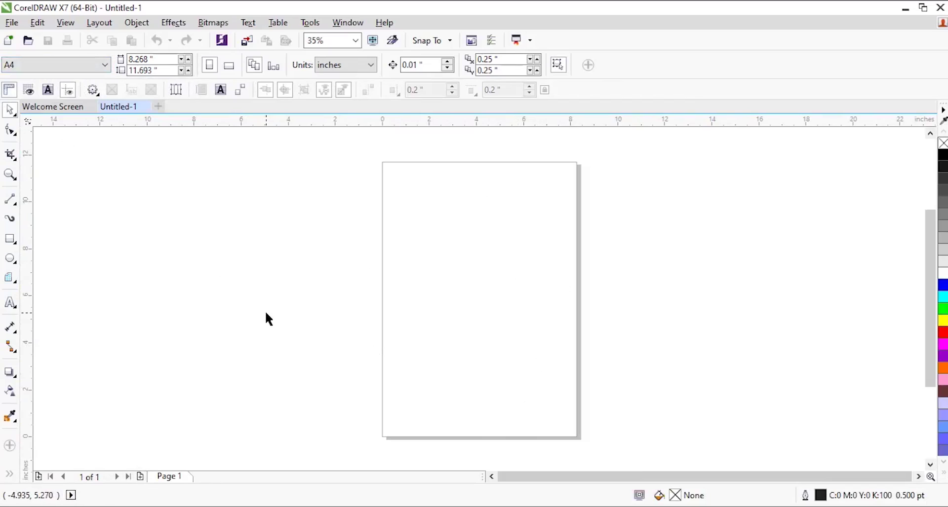
# Step: Run the Wizard.CreateCalendar macro from the CalendarWizard (CalendarWizard.gms) project
pyautogui.click(311, 24)
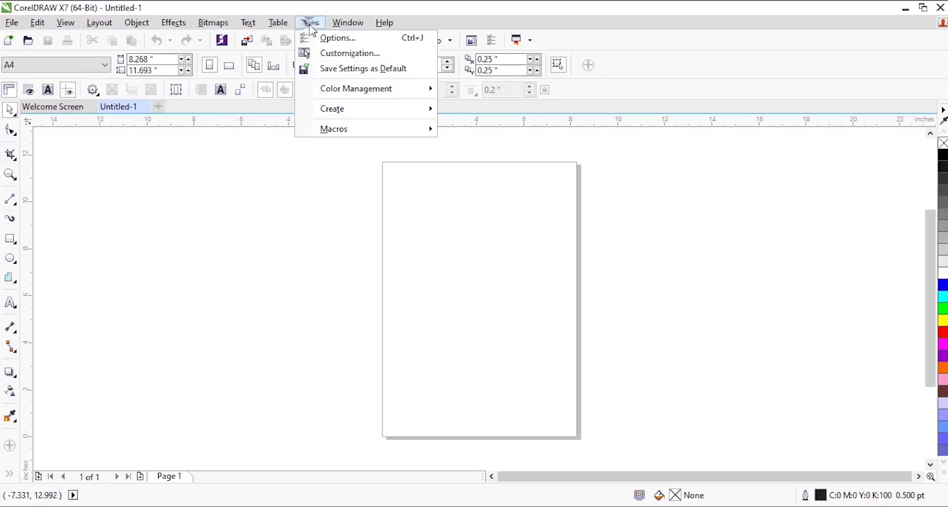
pyautogui.moveTo(355, 132)
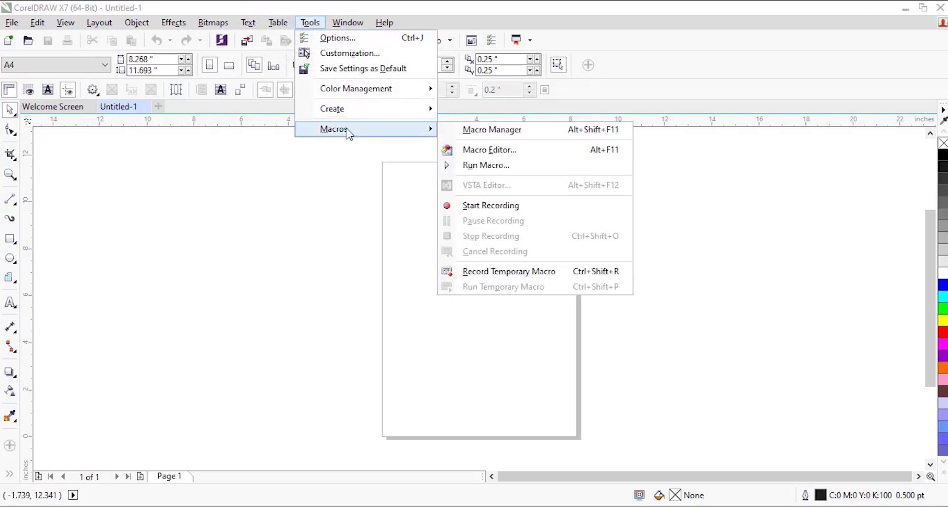
pyautogui.click(497, 168)
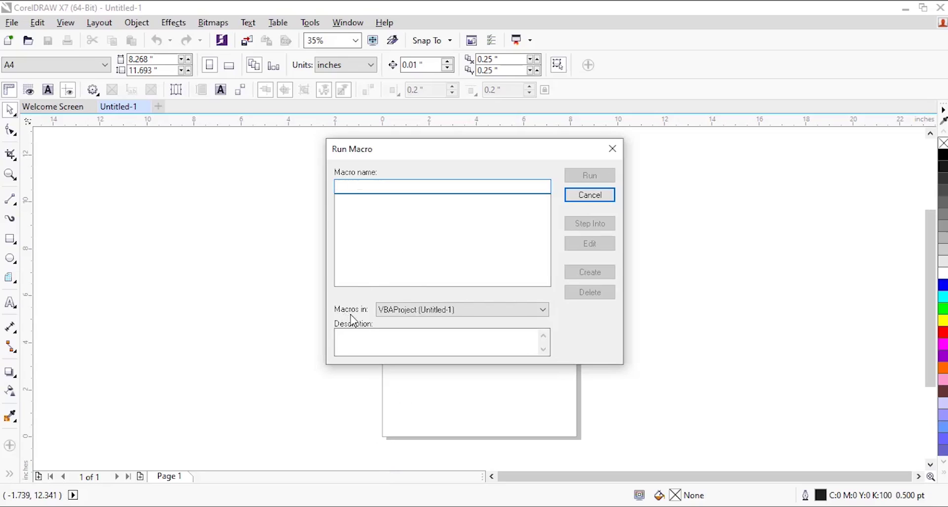
pyautogui.click(542, 310)
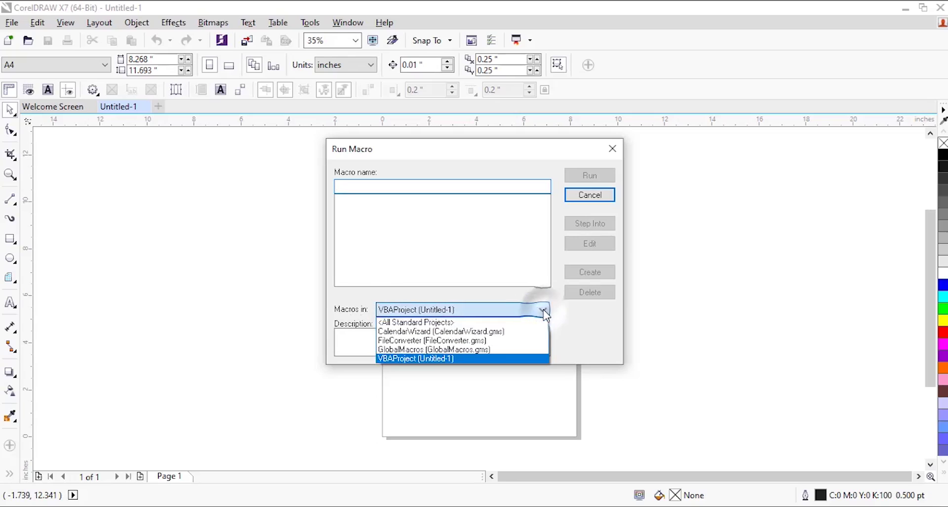
pyautogui.click(457, 333)
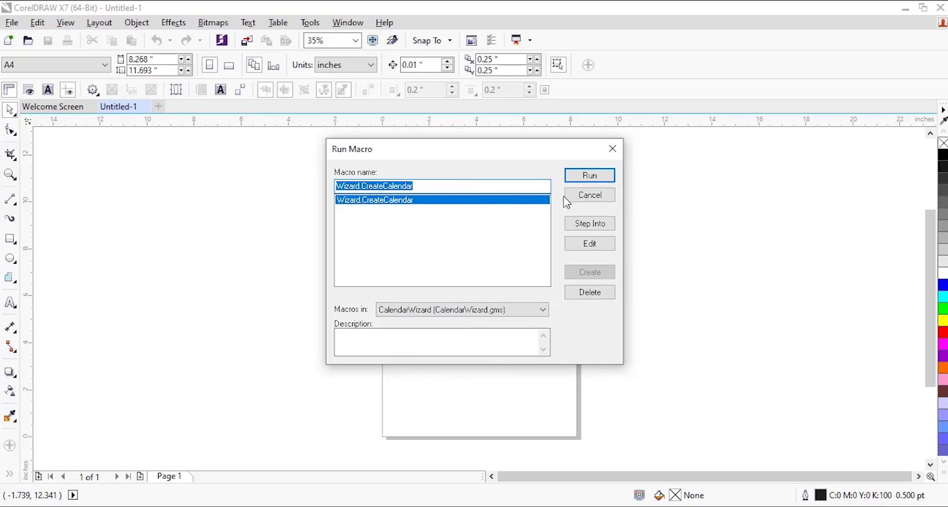
pyautogui.click(601, 180)
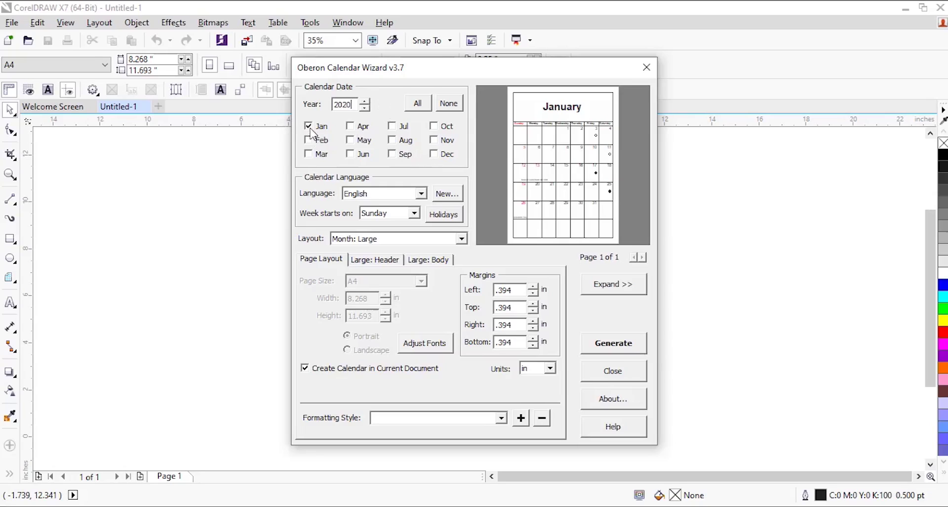
# Step: Set the calendar to all months of 2021, keeping English as the language and Sunday as the week start
pyautogui.click(365, 100)
pyautogui.click(418, 106)
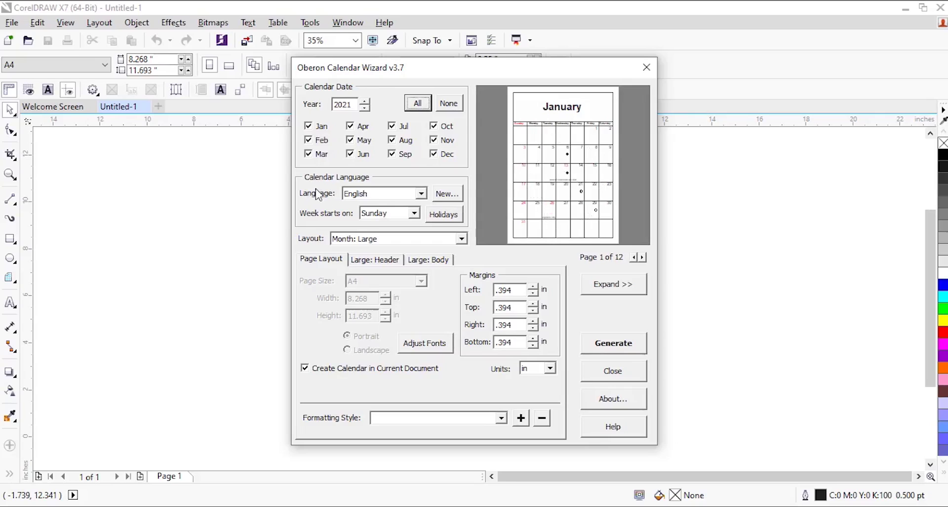
pyautogui.click(423, 194)
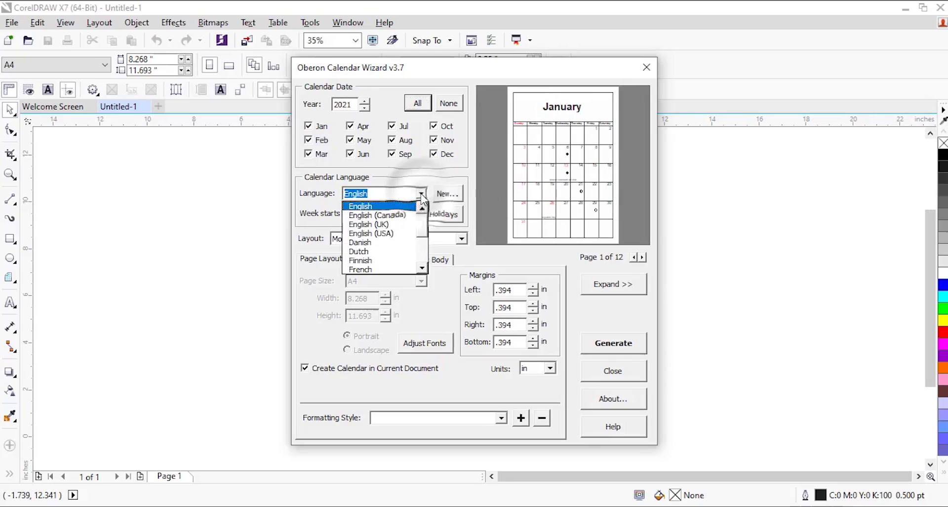
pyautogui.click(337, 229)
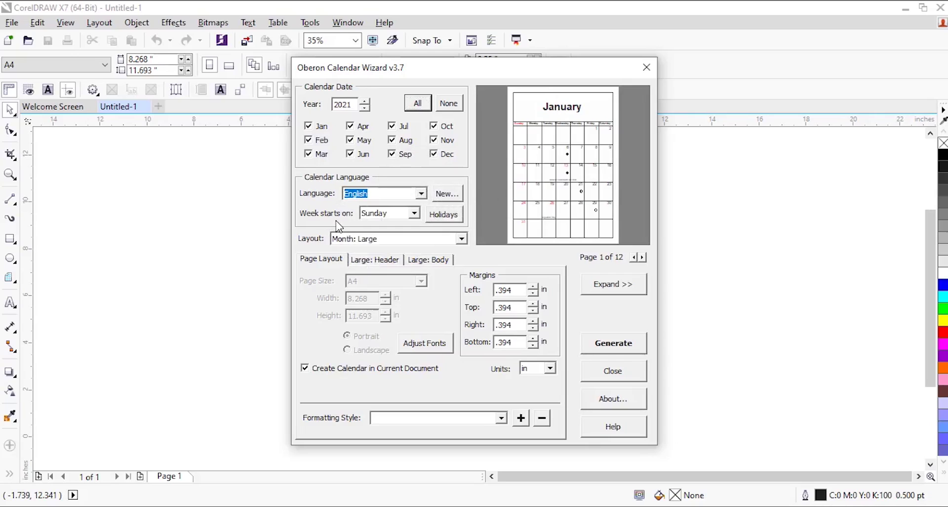
pyautogui.click(414, 213)
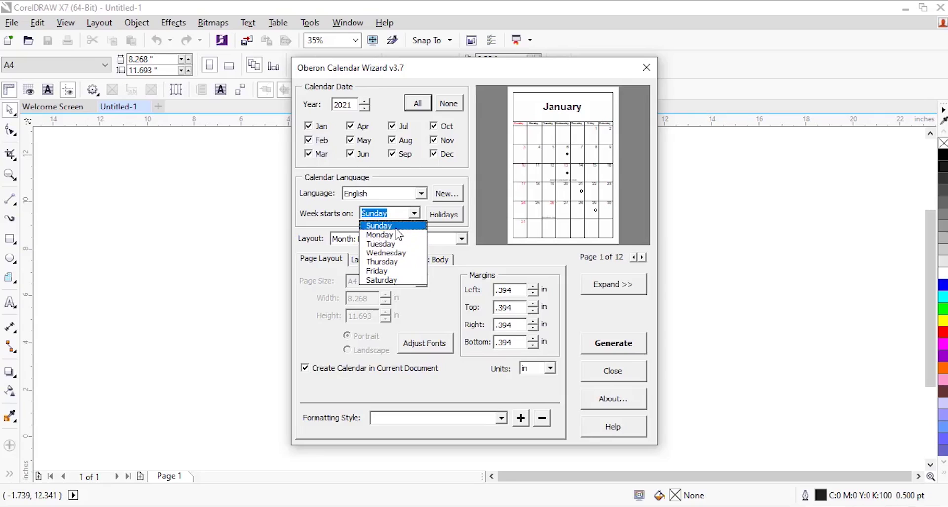
pyautogui.click(395, 227)
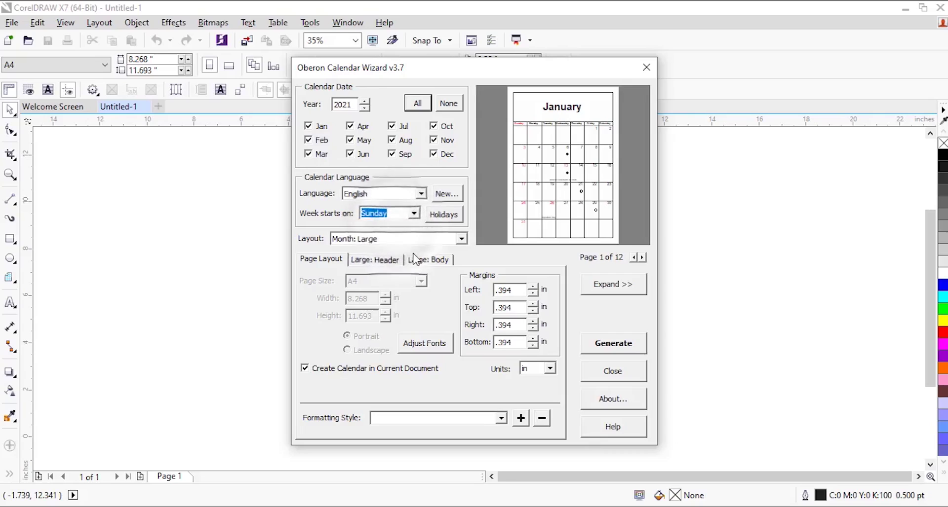
# Step: Rename the January 13 holiday to "Lohri" in the English holiday definitions
pyautogui.click(449, 218)
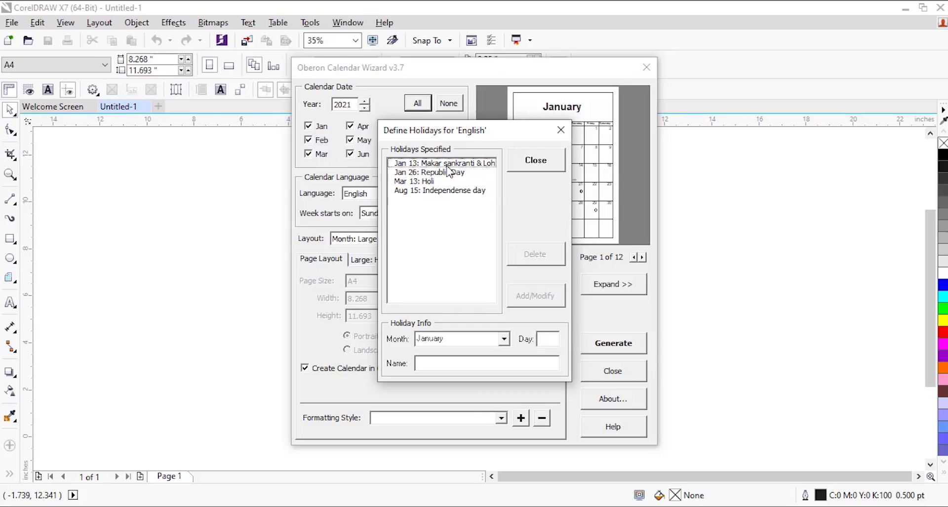
pyautogui.click(476, 164)
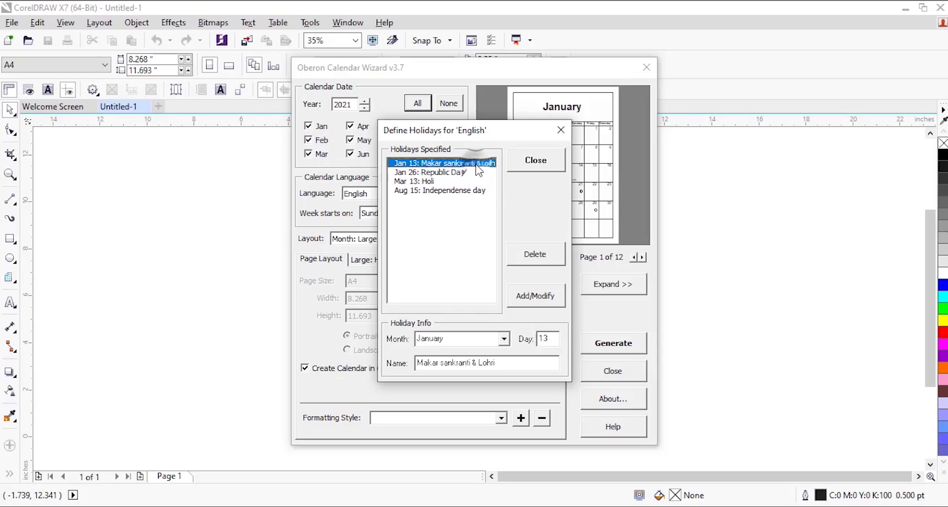
pyautogui.click(541, 302)
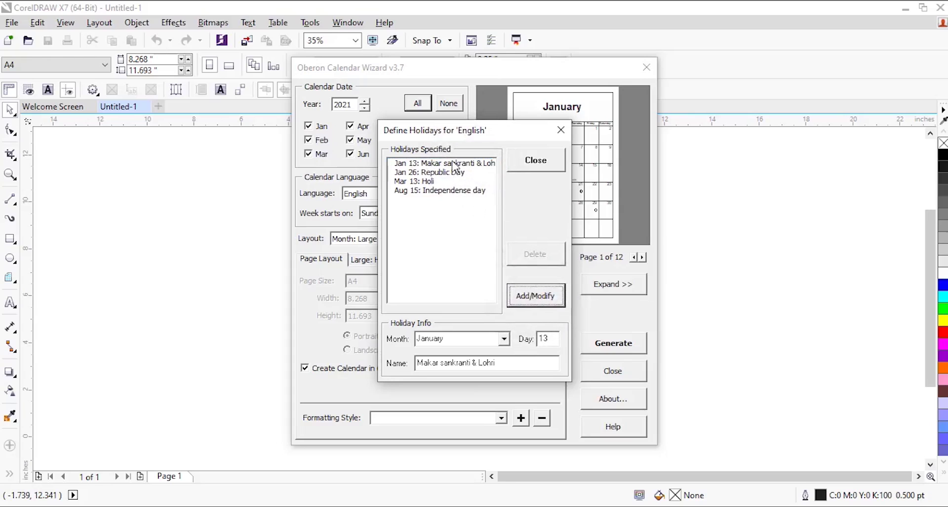
pyautogui.click(469, 362)
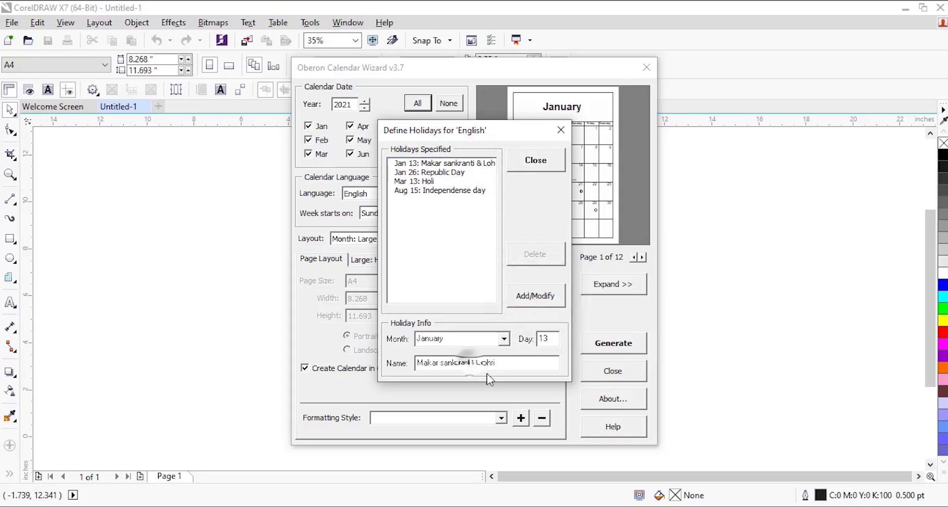
pyautogui.press('BackSpace')
pyautogui.press('BackSpace')
pyautogui.press('BackSpace')
pyautogui.press('BackSpace')
pyautogui.press('BackSpace')
pyautogui.press('BackSpace')
pyautogui.press('BackSpace')
pyautogui.press('BackSpace')
pyautogui.press('BackSpace')
pyautogui.press('BackSpace')
pyautogui.press('BackSpace')
pyautogui.press('BackSpace')
pyautogui.press('BackSpace')
pyautogui.press('BackSpace')
pyautogui.press('BackSpace')
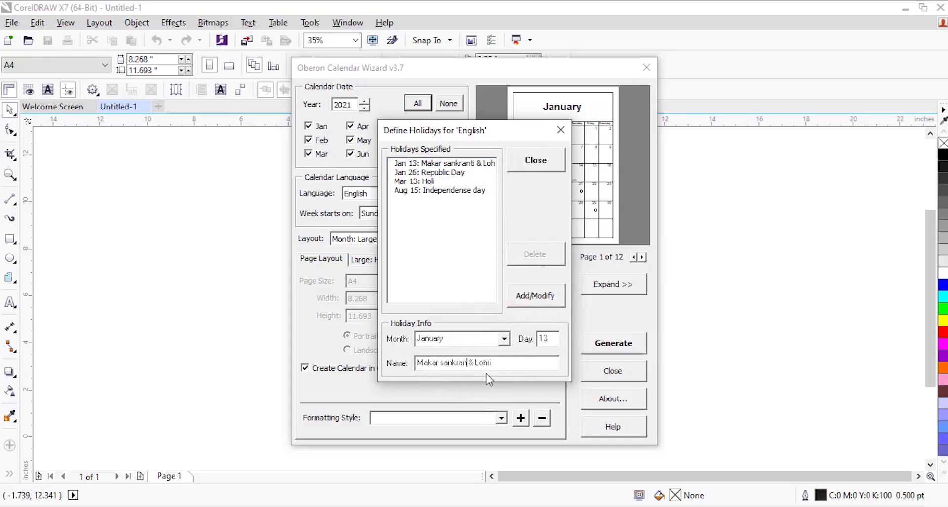
pyautogui.press('Delete')
pyautogui.press('Delete')
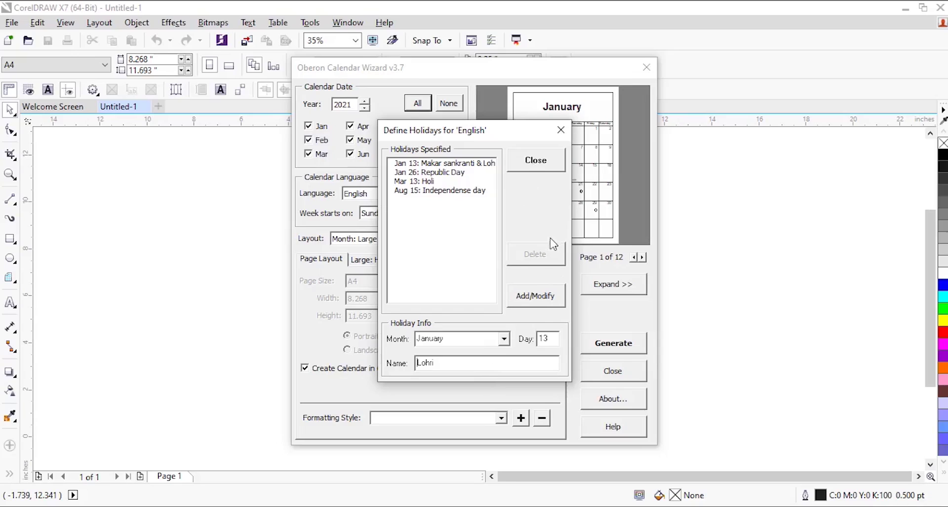
pyautogui.click(535, 296)
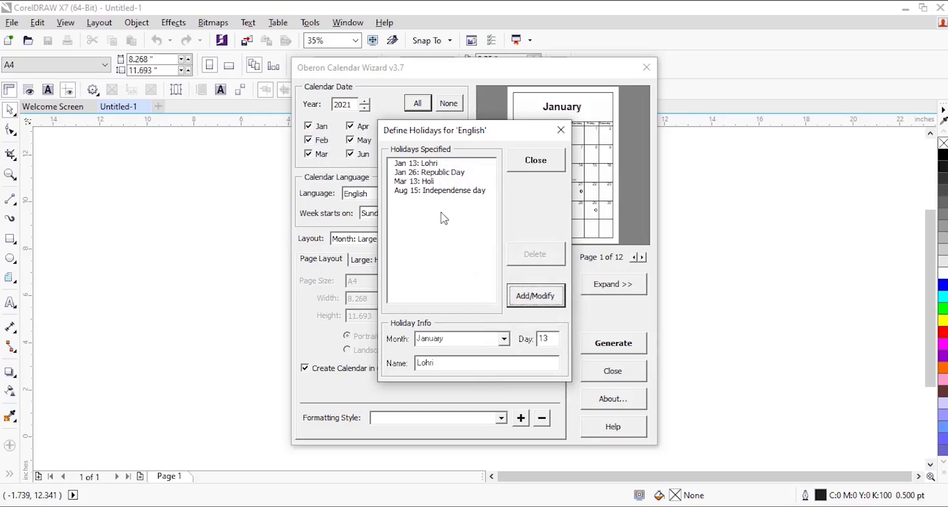
# Step: Add a "Makar Sankranti" holiday on January 14 and close the holiday definitions
pyautogui.doubleClick(548, 341)
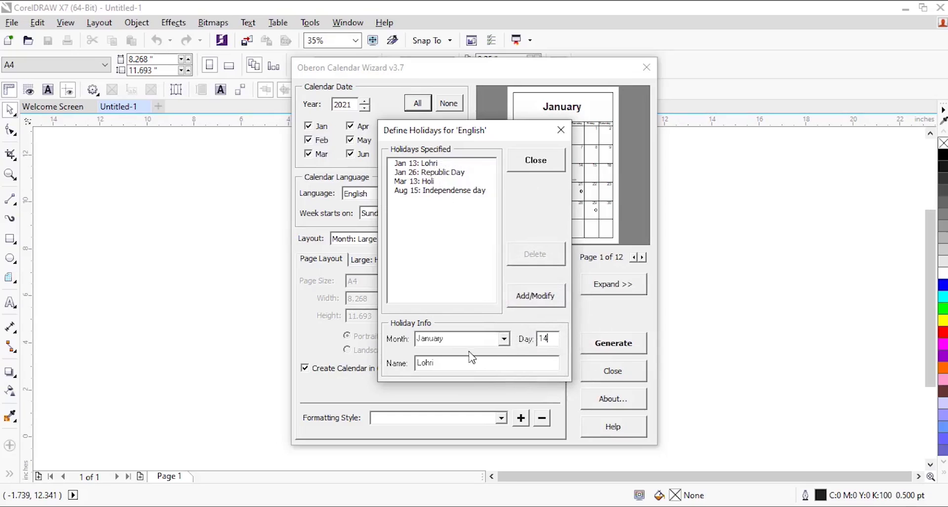
pyautogui.moveTo(450, 363); pyautogui.dragTo(400, 356)
pyautogui.write('Makar Sankranti')
pyautogui.click(535, 296)
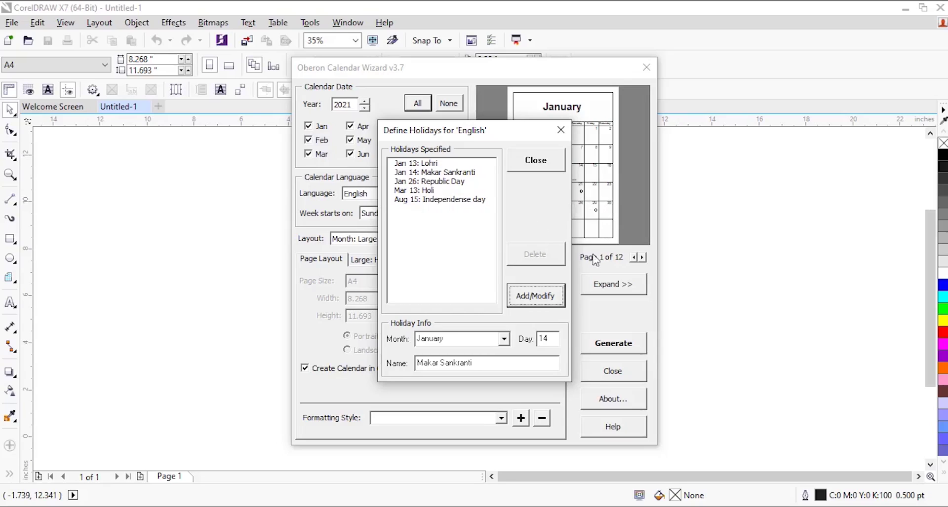
pyautogui.click(533, 167)
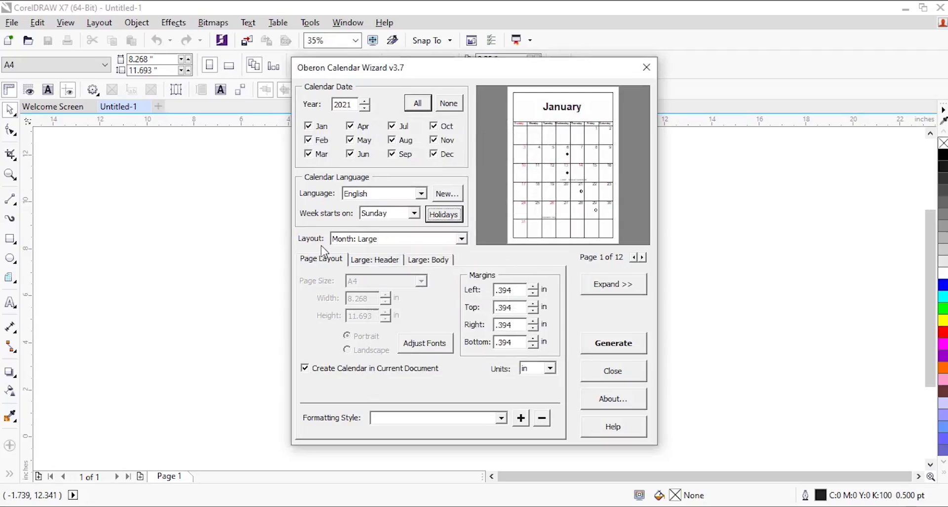
# Step: Try several month and year calendar layouts in the preview, from Month: Large + 12 Small [Top/Bottom] to Year: 12 Small [4x3]
pyautogui.click(461, 239)
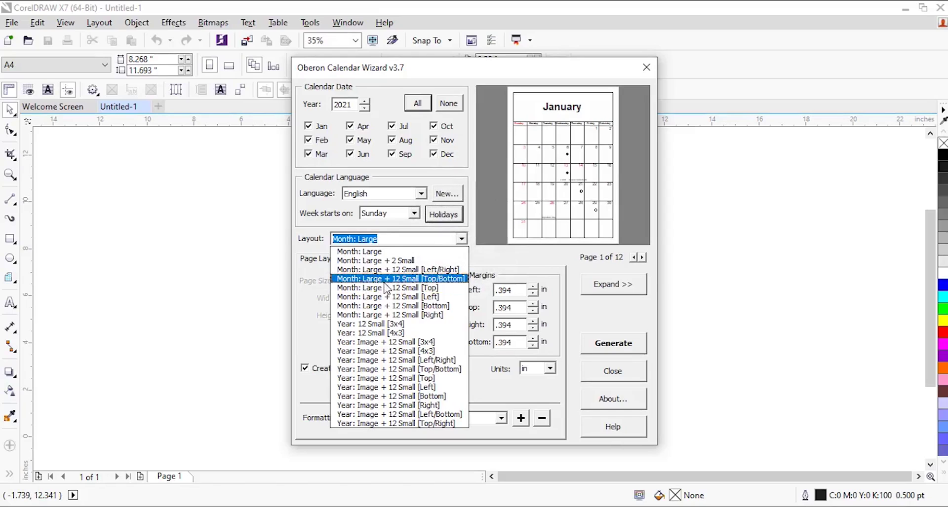
pyautogui.click(411, 279)
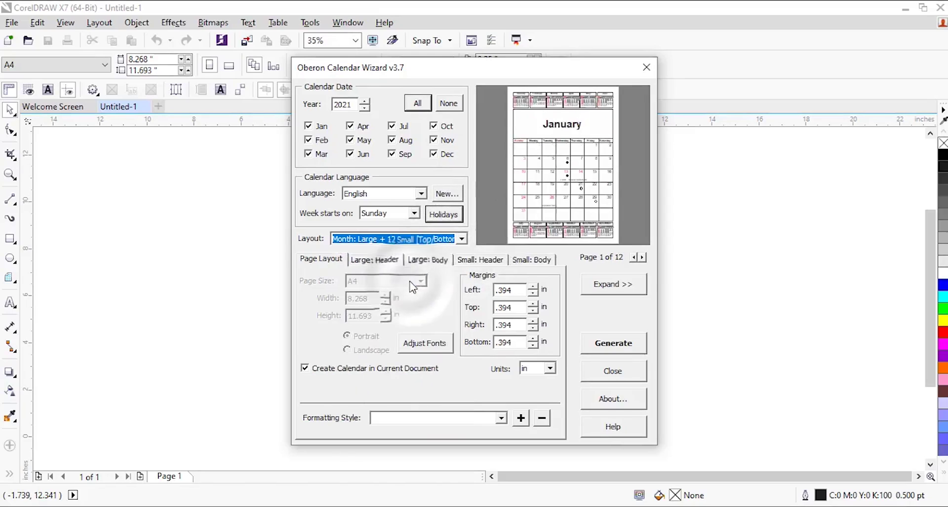
pyautogui.click(461, 240)
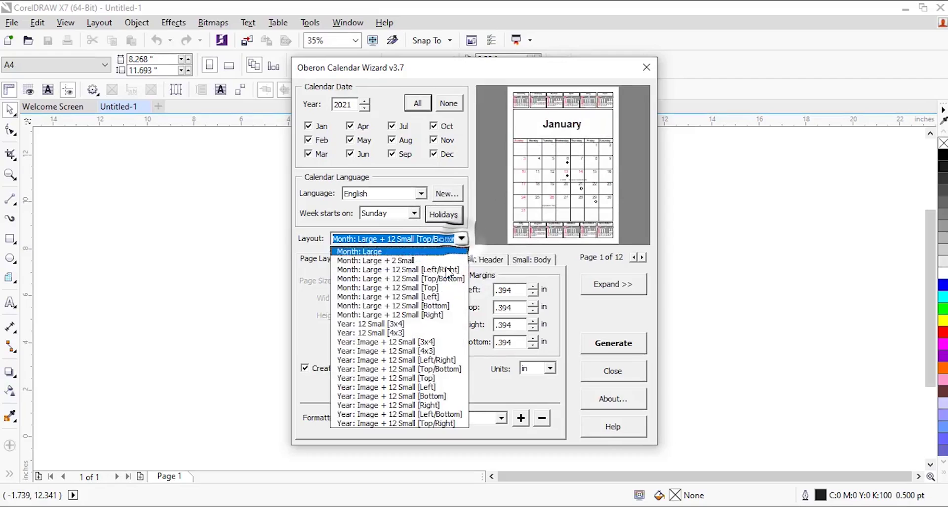
pyautogui.click(396, 316)
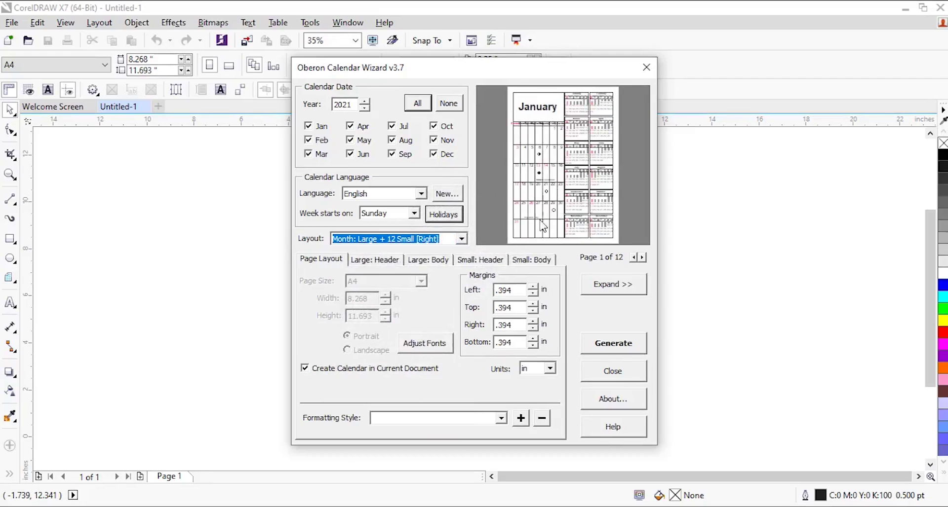
pyautogui.click(461, 239)
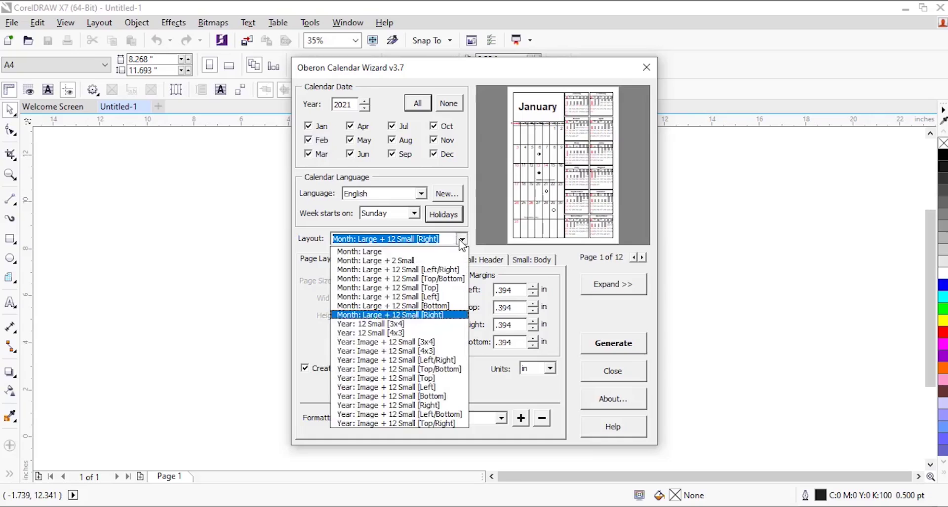
pyautogui.click(397, 351)
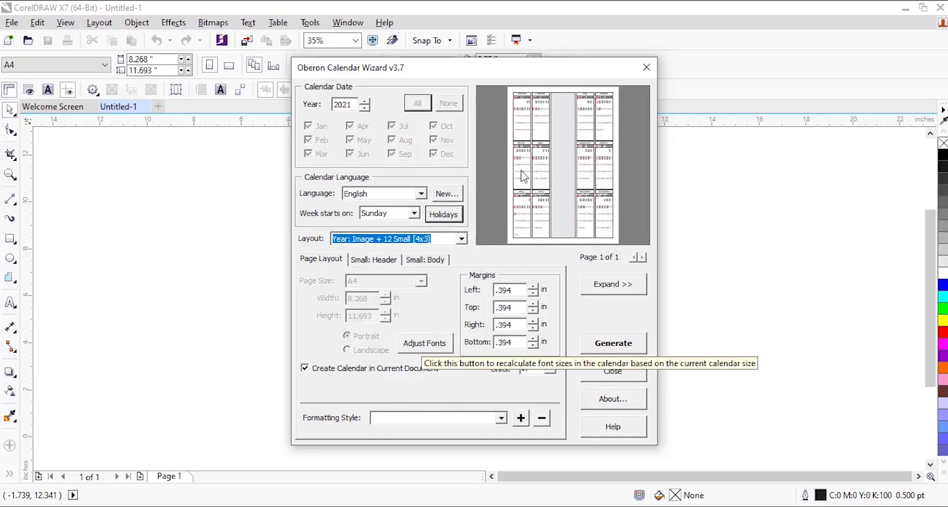
pyautogui.click(461, 239)
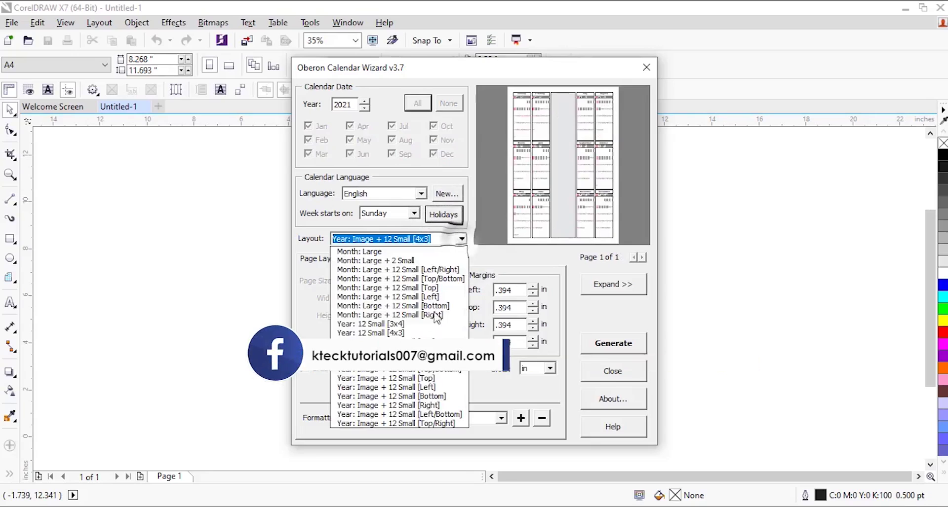
pyautogui.click(409, 361)
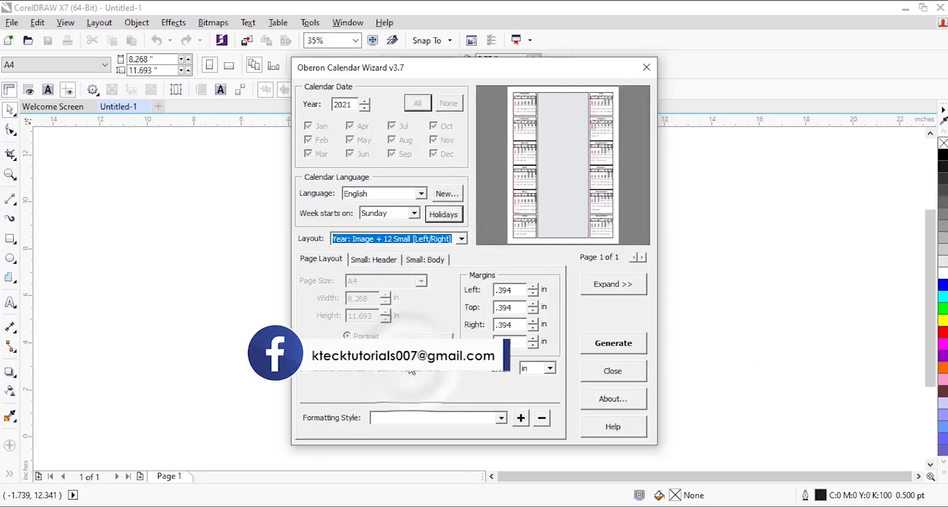
pyautogui.click(460, 240)
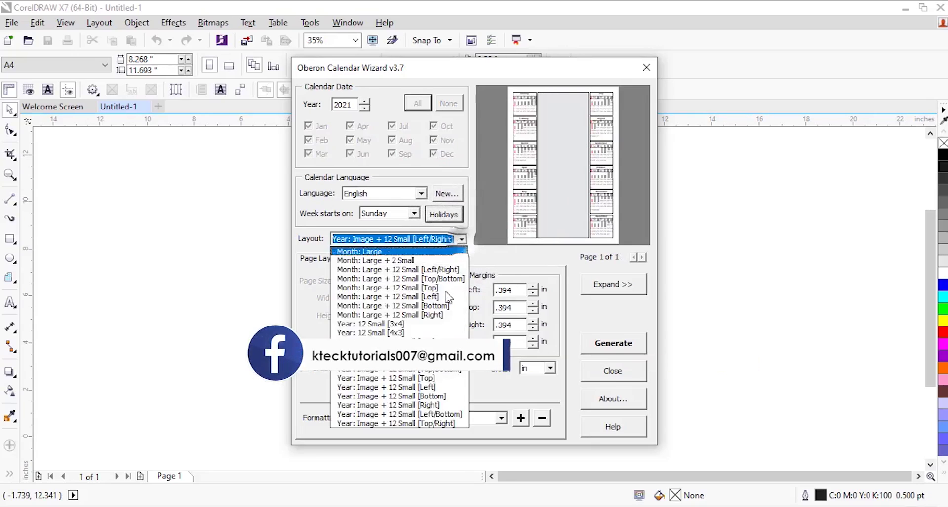
pyautogui.click(393, 388)
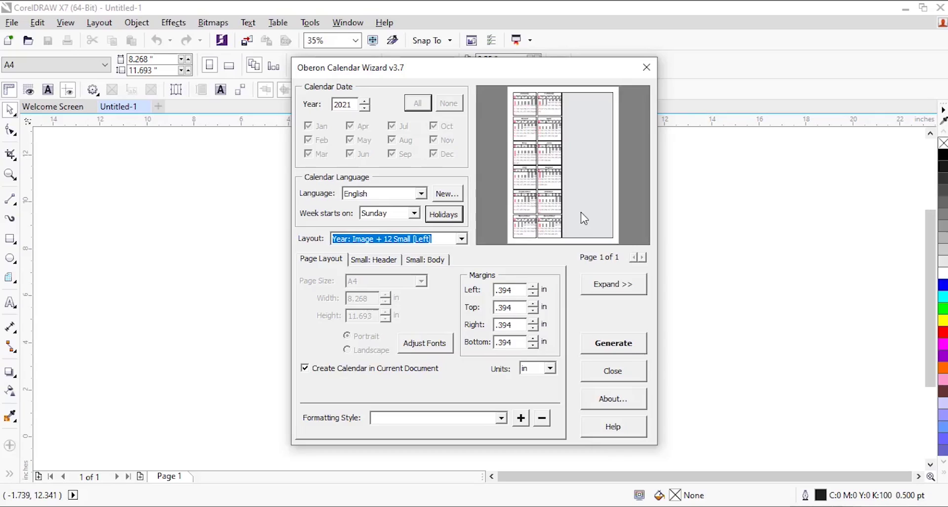
pyautogui.click(461, 239)
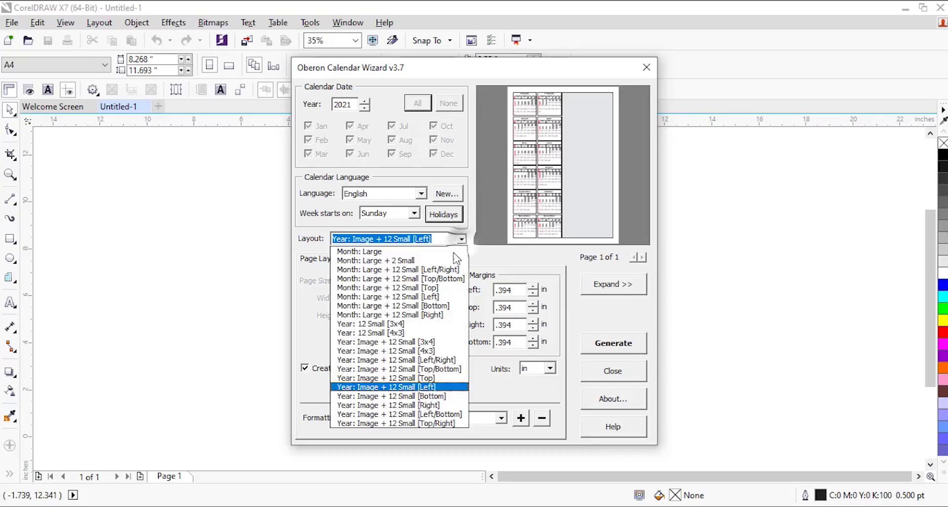
pyautogui.click(354, 334)
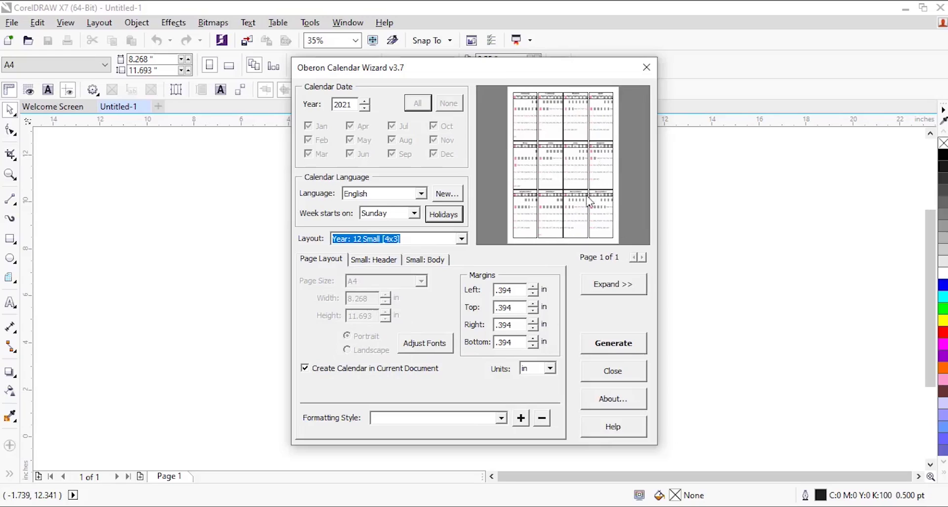
# Step: Set the calendar layout to Year: Image + 12 Small [Left]
pyautogui.click(461, 239)
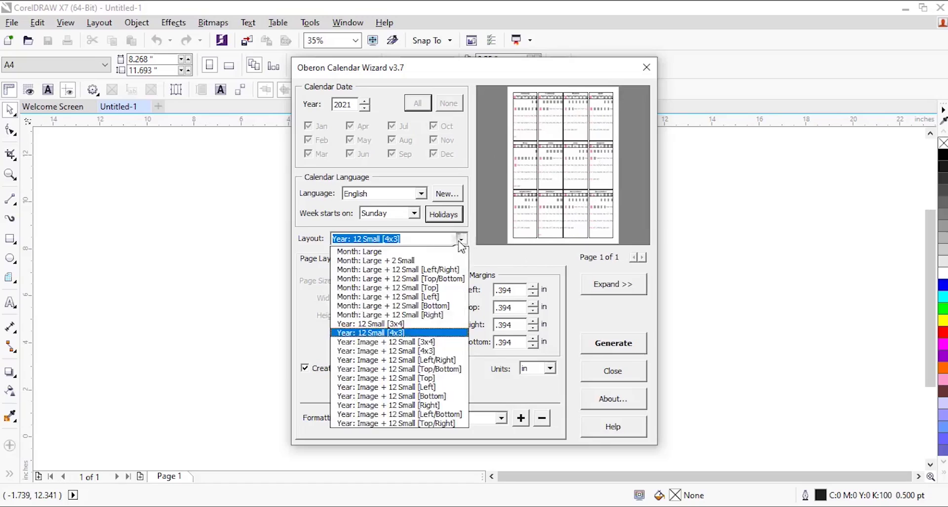
pyautogui.click(425, 388)
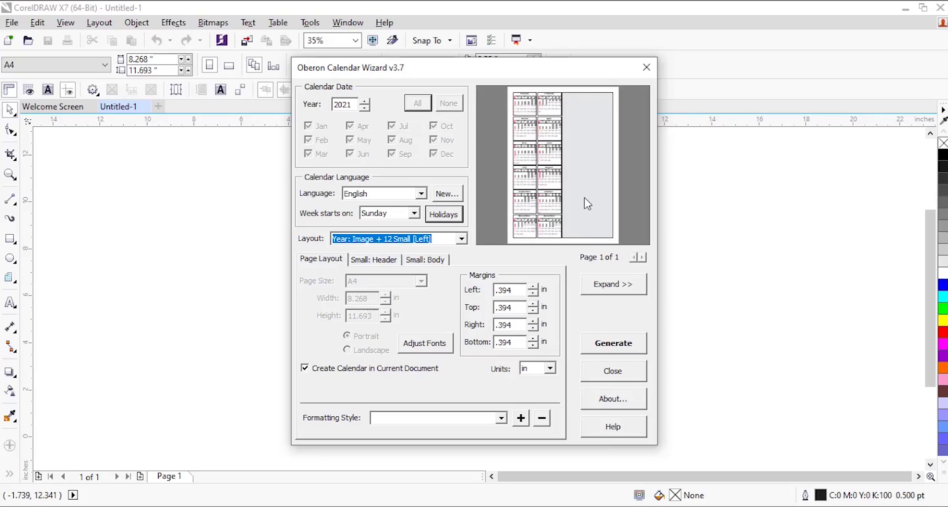
# Step: Try the Year: Image + 12 Small [Right] layout, then set the calendar layout to Year: Image + 12 Small [Left/Bottom]
pyautogui.click(461, 239)
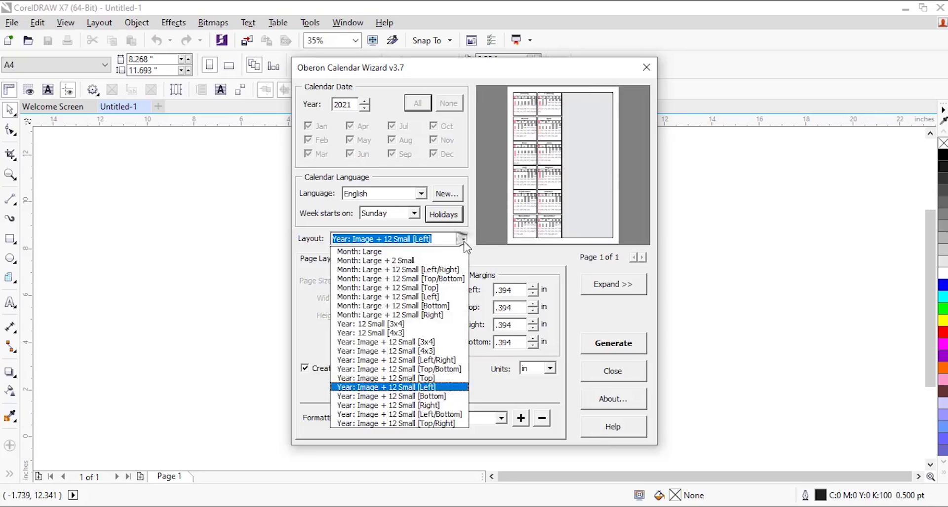
pyautogui.click(427, 400)
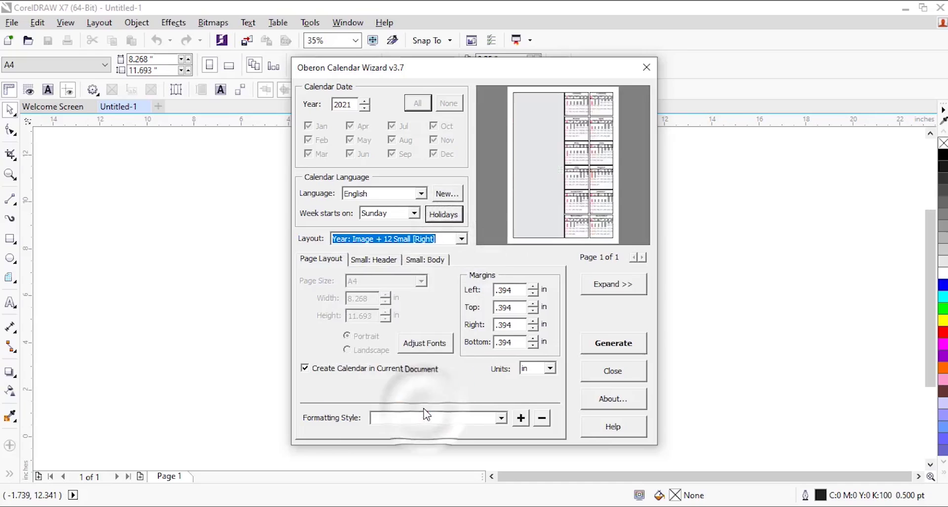
pyautogui.click(460, 239)
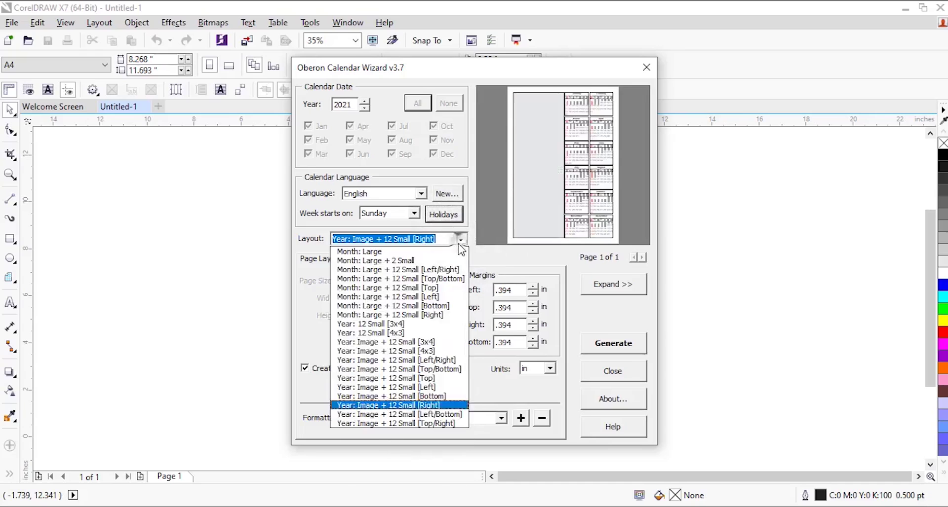
pyautogui.click(422, 414)
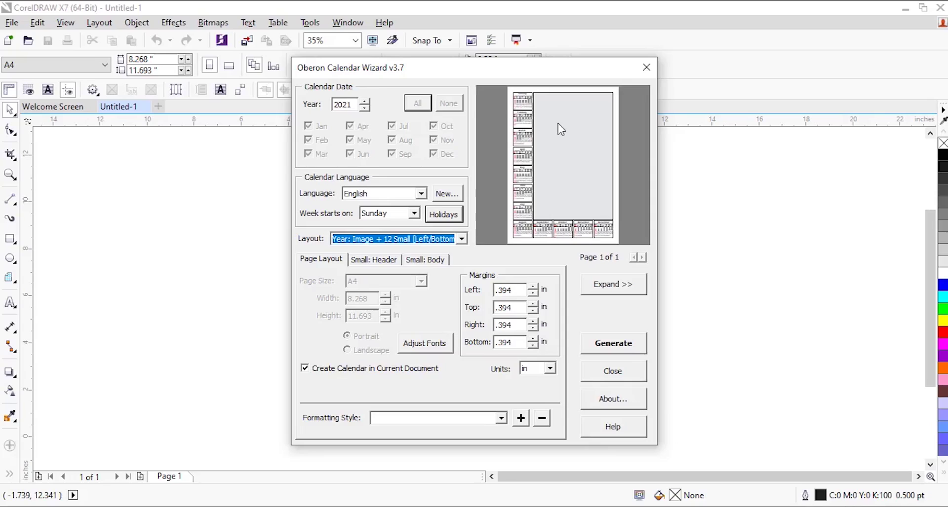
# Step: Check the available measurement units and examine the year calendar in the enlarged preview
pyautogui.click(549, 369)
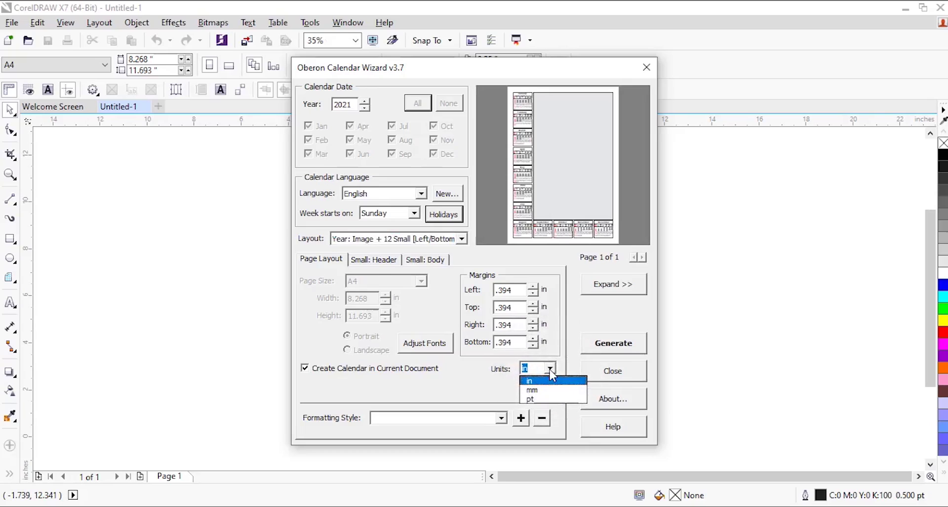
pyautogui.click(550, 370)
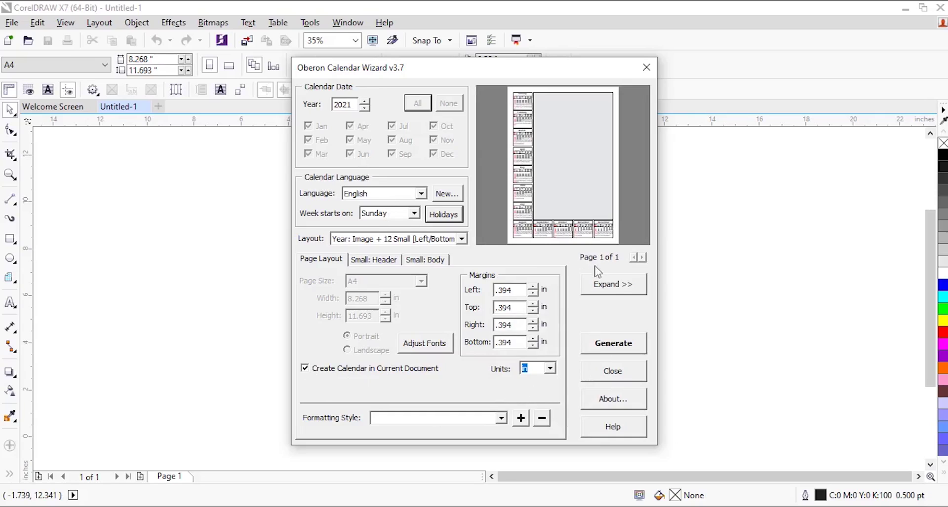
pyautogui.click(617, 288)
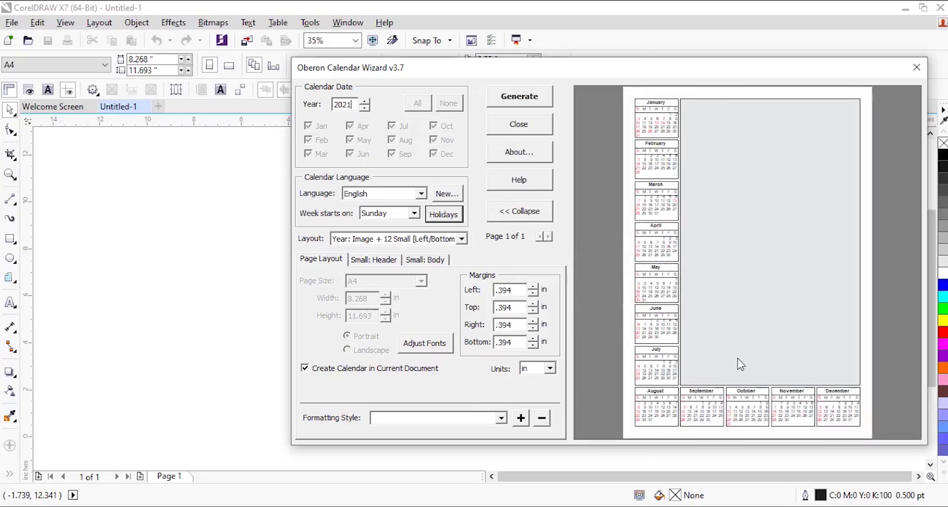
pyautogui.click(521, 212)
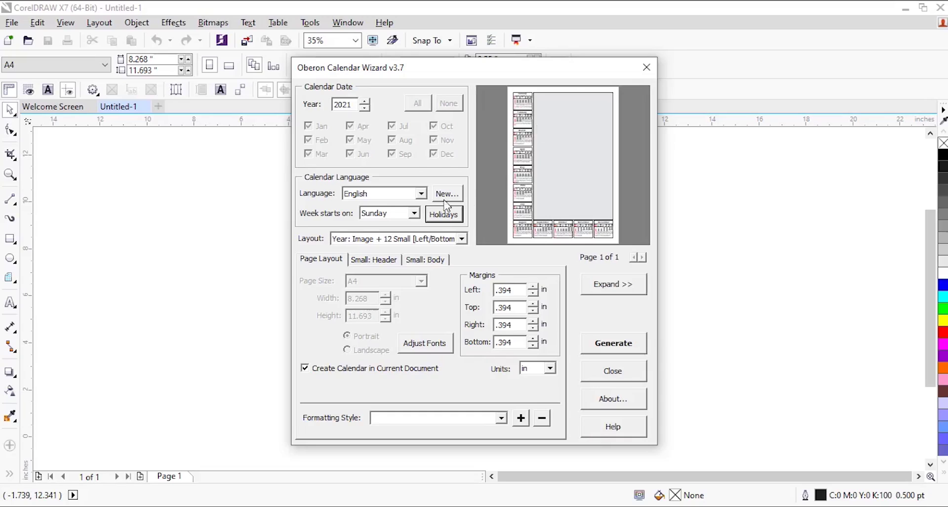
# Step: Set the small calendars' title font to Banwic Light, 20 pt, underlined
pyautogui.click(376, 262)
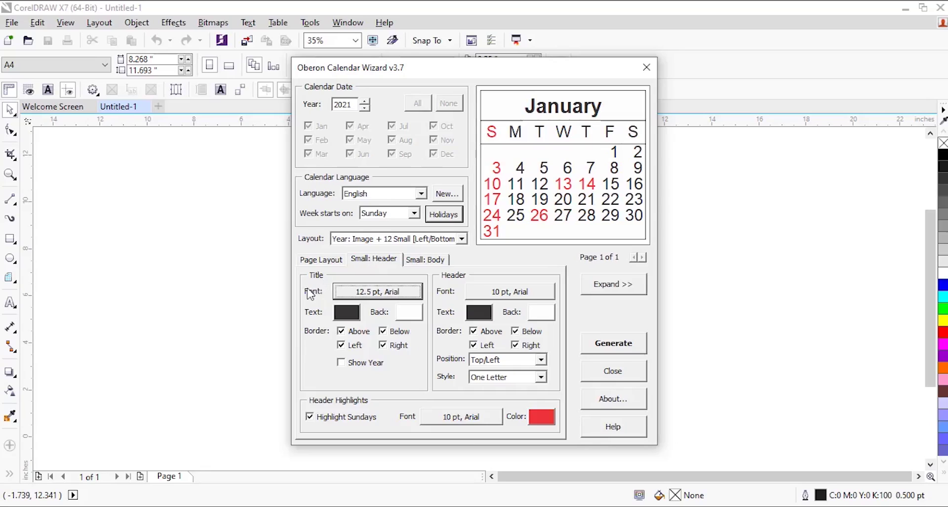
pyautogui.click(380, 296)
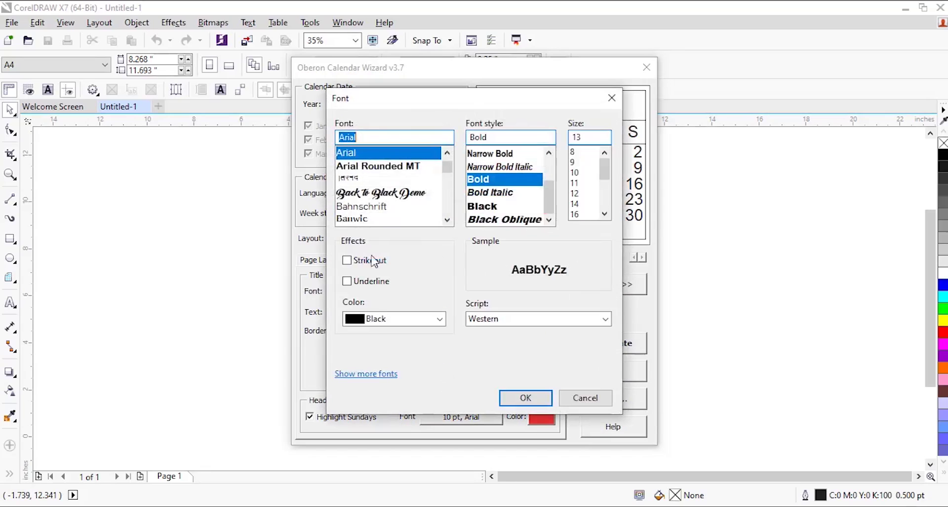
pyautogui.click(360, 209)
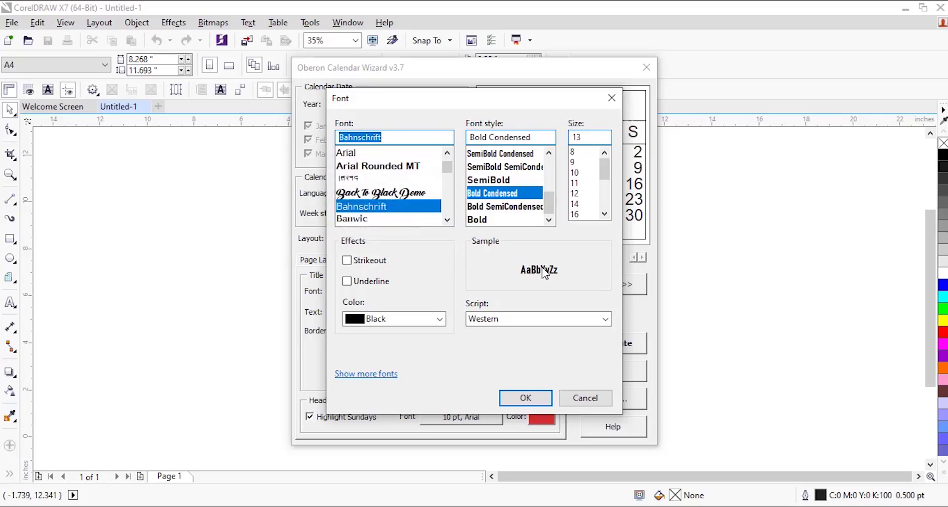
pyautogui.click(416, 220)
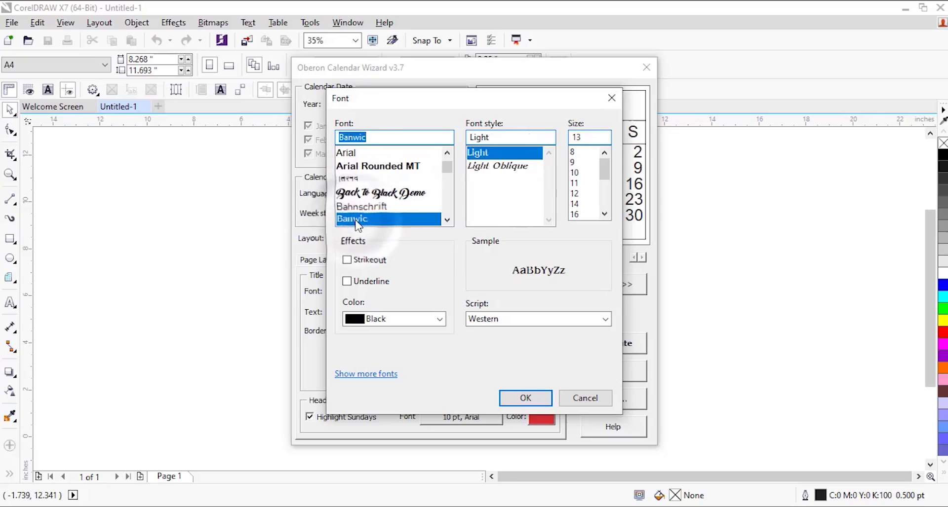
pyautogui.click(575, 204)
pyautogui.click(605, 214)
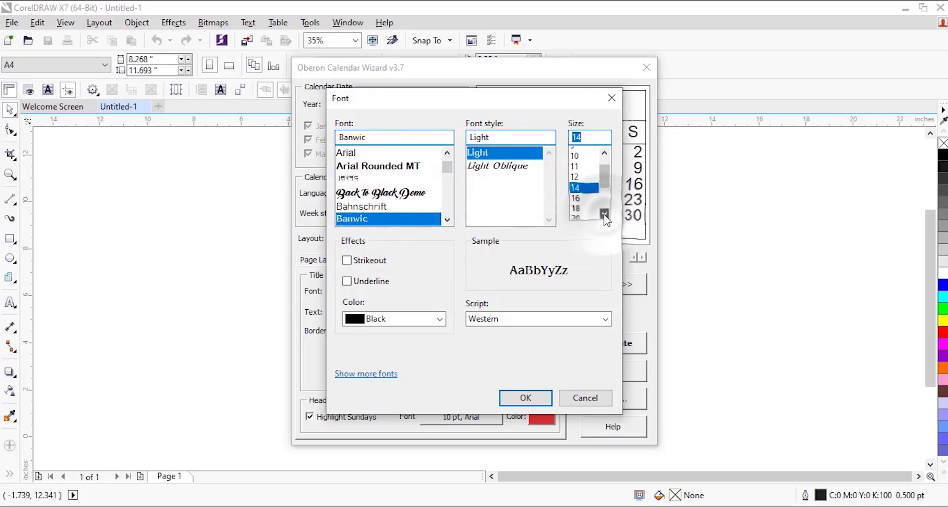
pyautogui.click(580, 203)
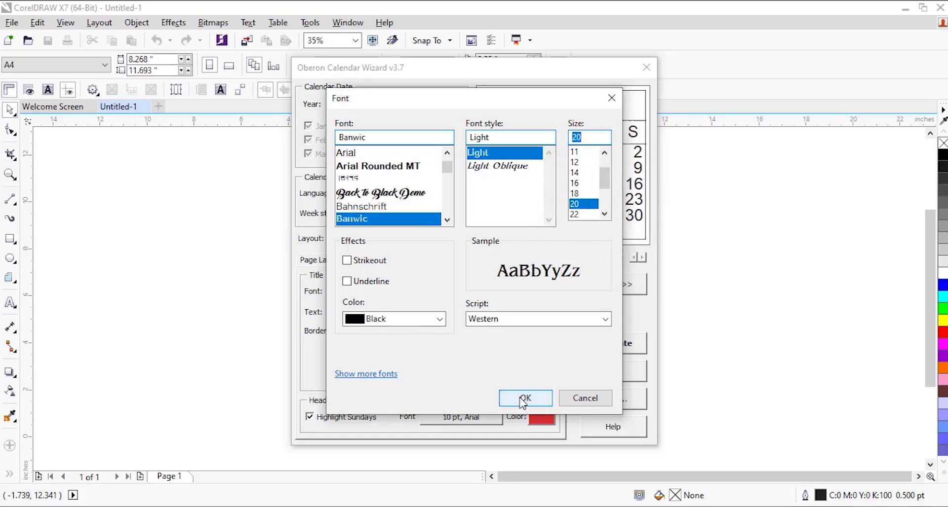
pyautogui.click(346, 281)
pyautogui.click(524, 398)
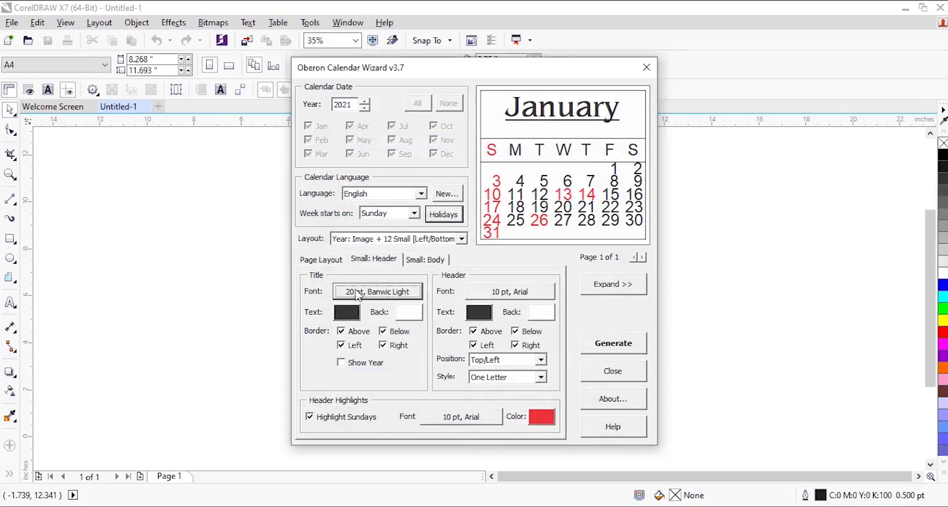
# Step: Change the month title's text color to bright red
pyautogui.click(345, 313)
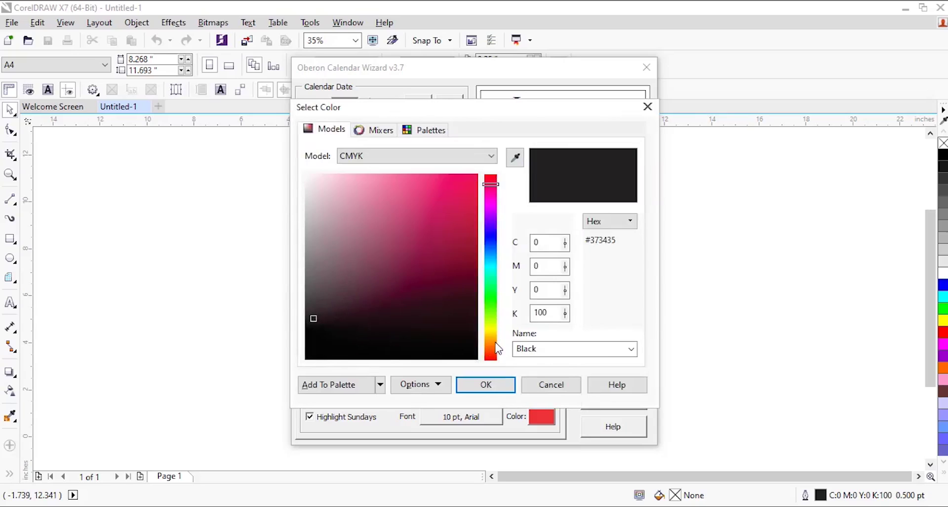
pyautogui.moveTo(491, 340); pyautogui.dragTo(495, 366)
pyautogui.moveTo(463, 195); pyautogui.dragTo(504, 171)
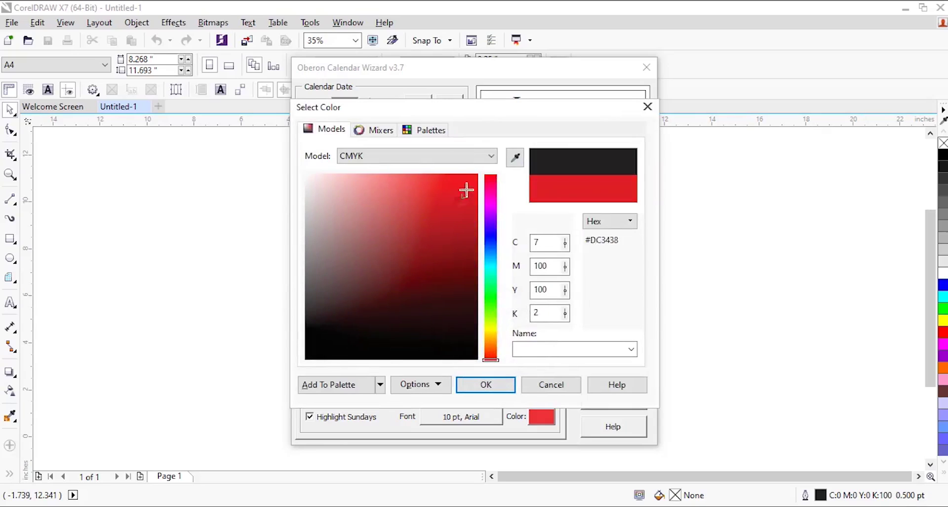
pyautogui.click(485, 385)
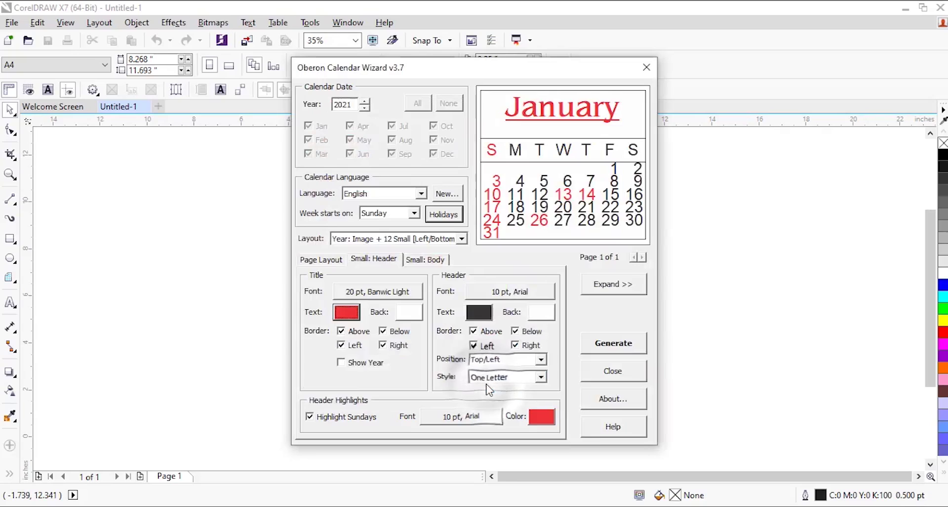
# Step: Fill the month title's background with lime green, C 31, M 0, Y 100, K 0
pyautogui.click(409, 318)
pyautogui.moveTo(490, 315); pyautogui.dragTo(494, 327)
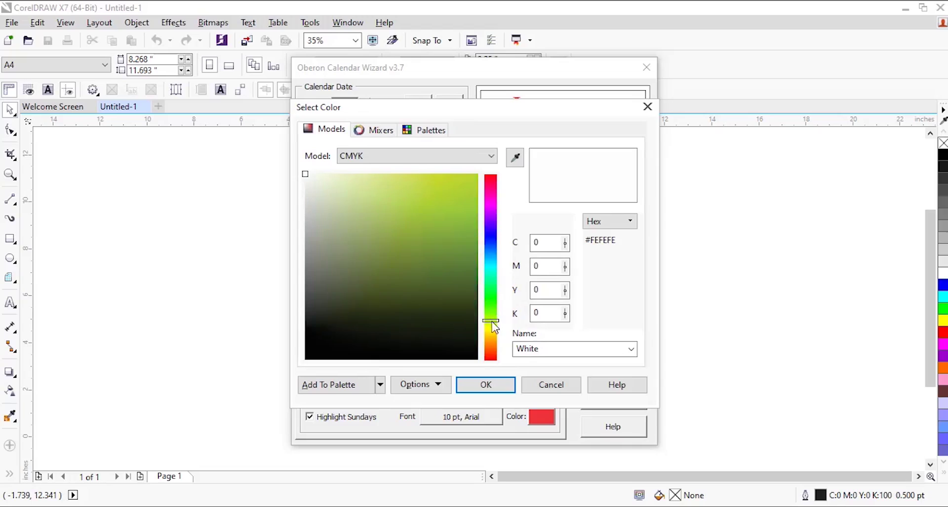
pyautogui.moveTo(470, 179); pyautogui.dragTo(478, 174)
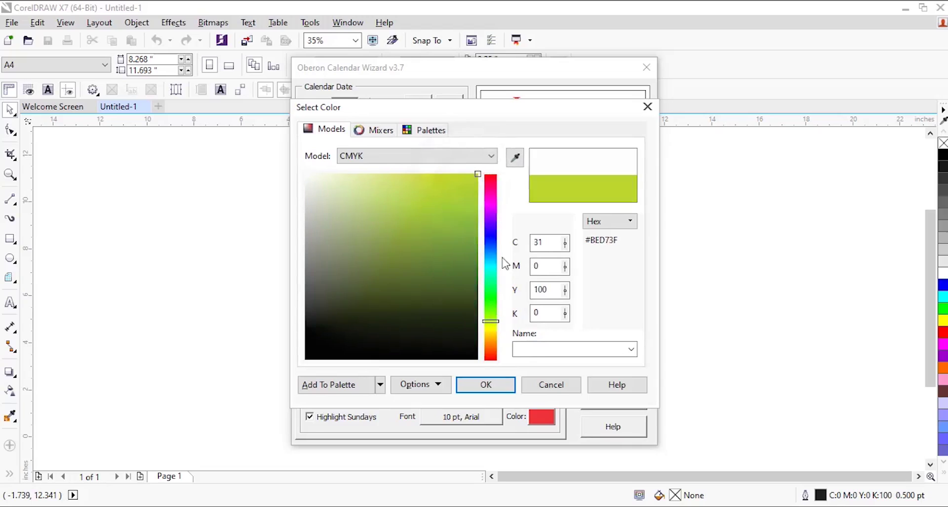
pyautogui.click(480, 394)
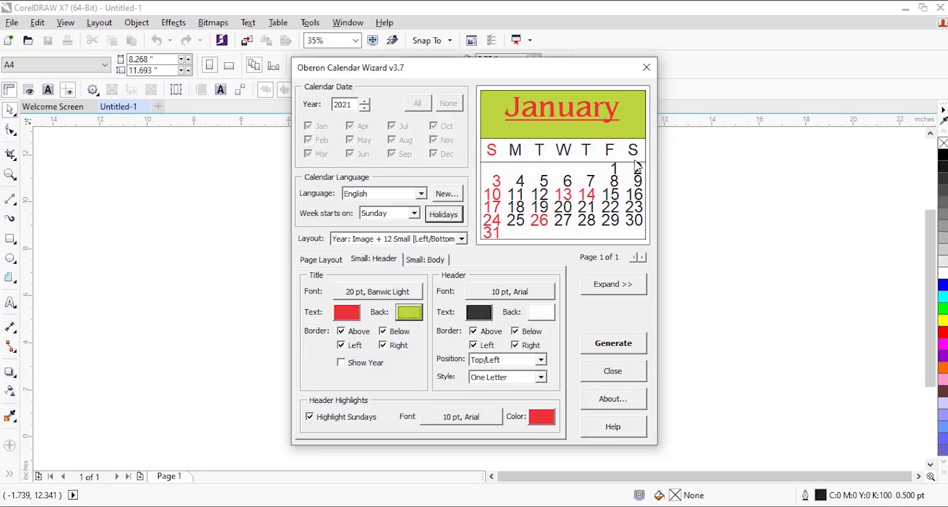
# Step: Set the weekday header font to Bahnschrift SemiBold, 12 pt
pyautogui.click(512, 293)
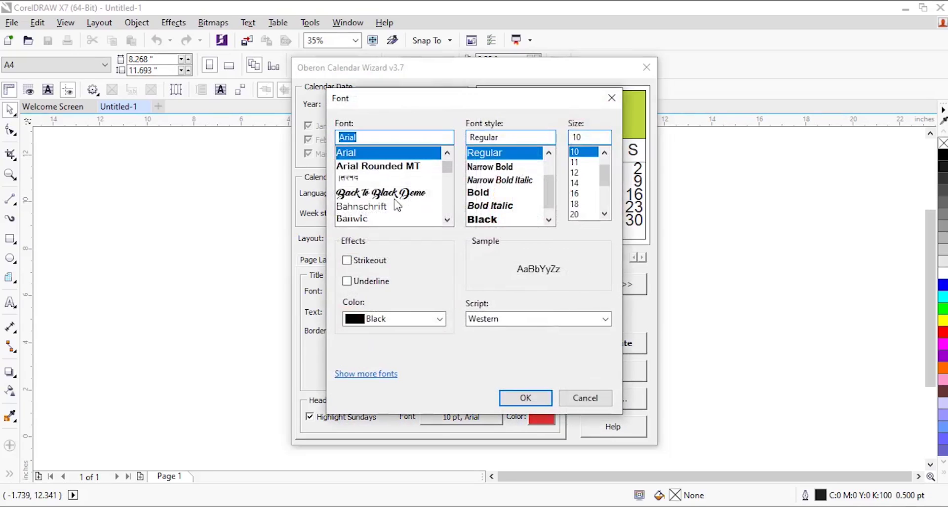
pyautogui.click(371, 208)
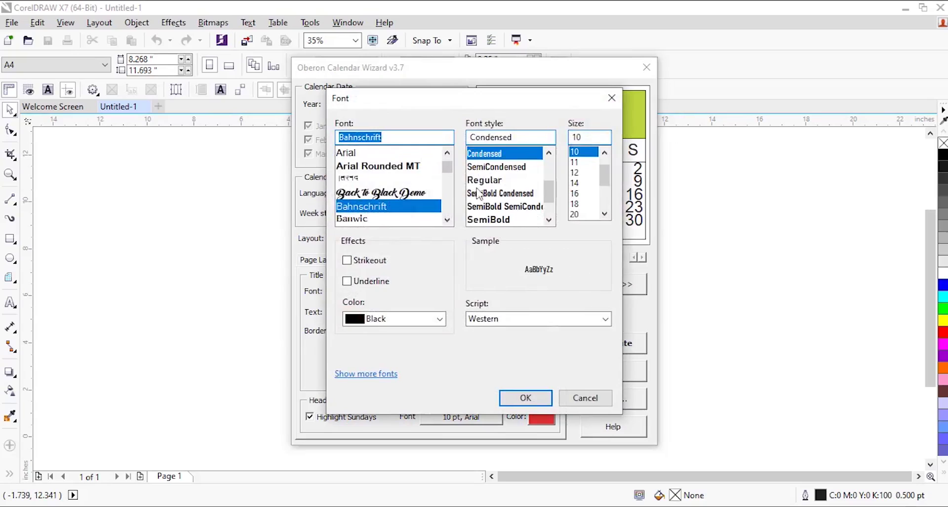
pyautogui.click(504, 220)
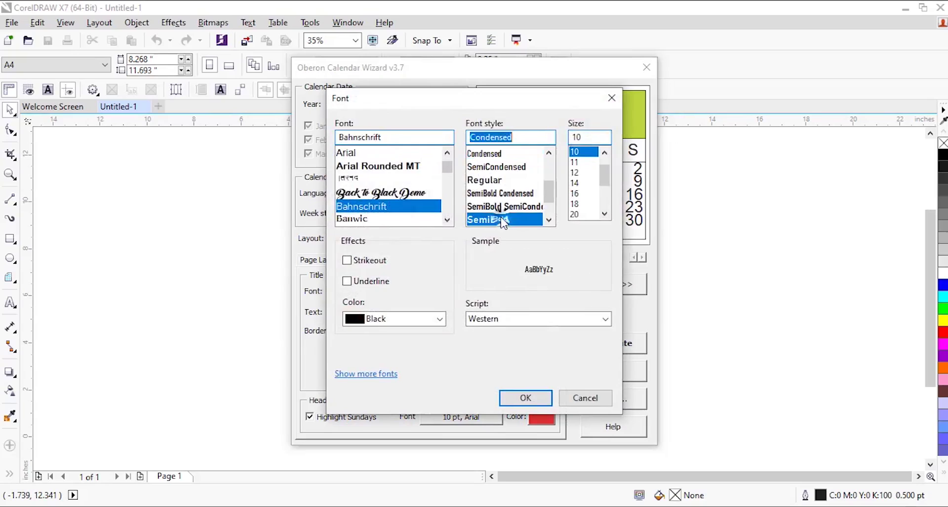
pyautogui.click(575, 173)
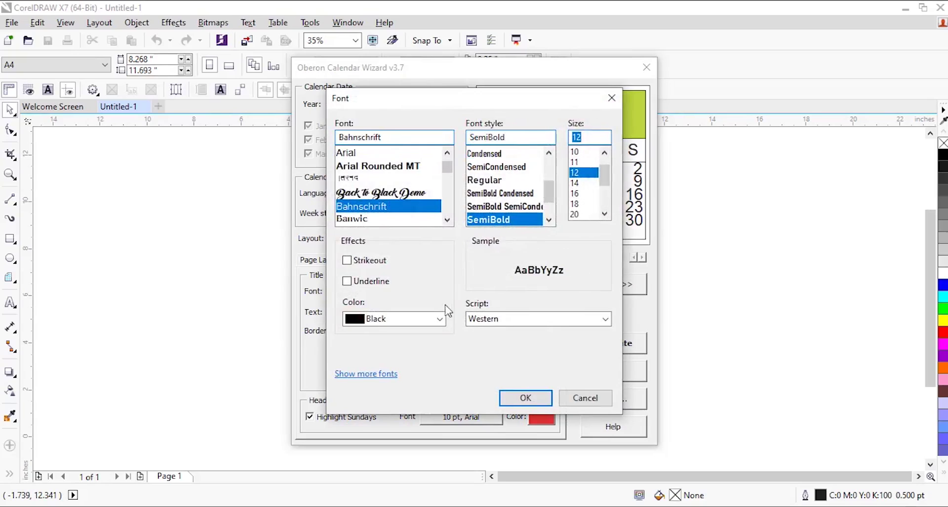
pyautogui.click(522, 398)
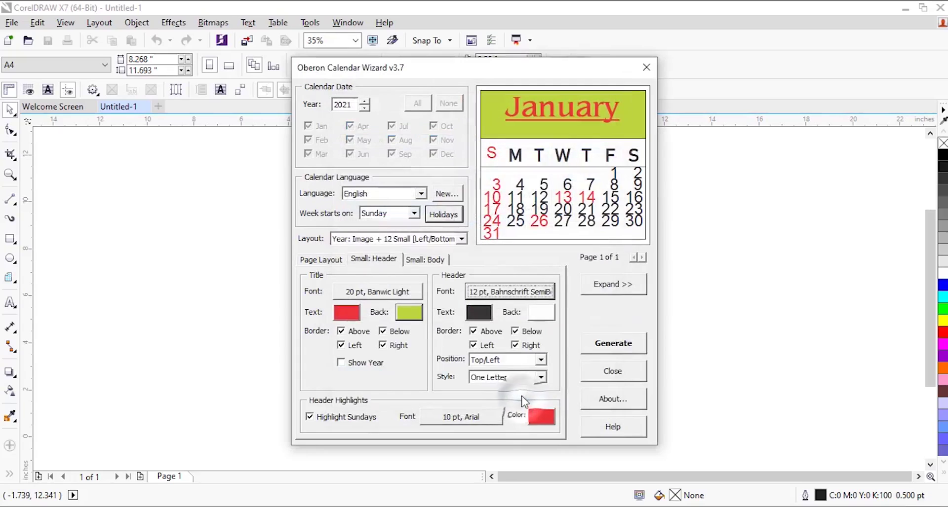
# Step: Change the weekday header's text color to dark blue, C 100, M 100, Y 2, K 14
pyautogui.click(481, 316)
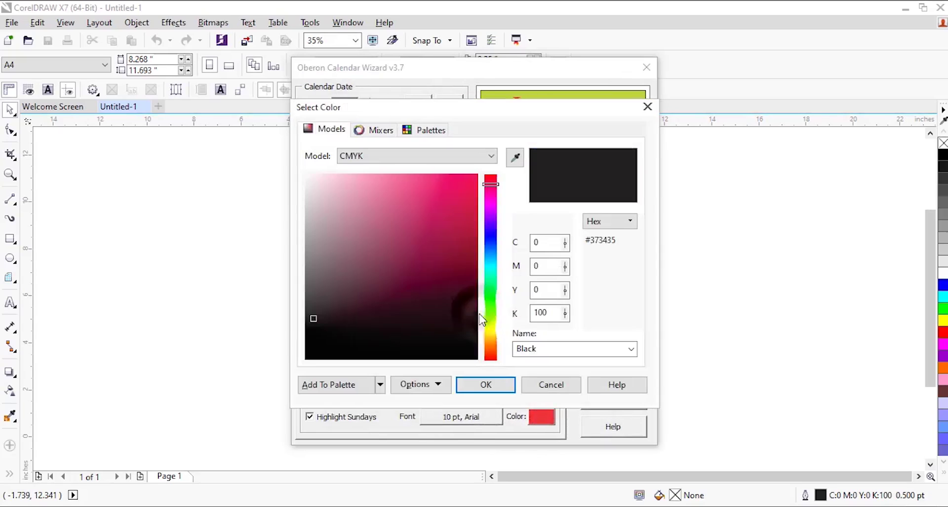
pyautogui.moveTo(493, 328)
pyautogui.mouseDown()
pyautogui.moveTo(492, 212)
pyautogui.moveTo(491, 230)
pyautogui.moveTo(466, 212)
pyautogui.moveTo(467, 246)
pyautogui.mouseUp()
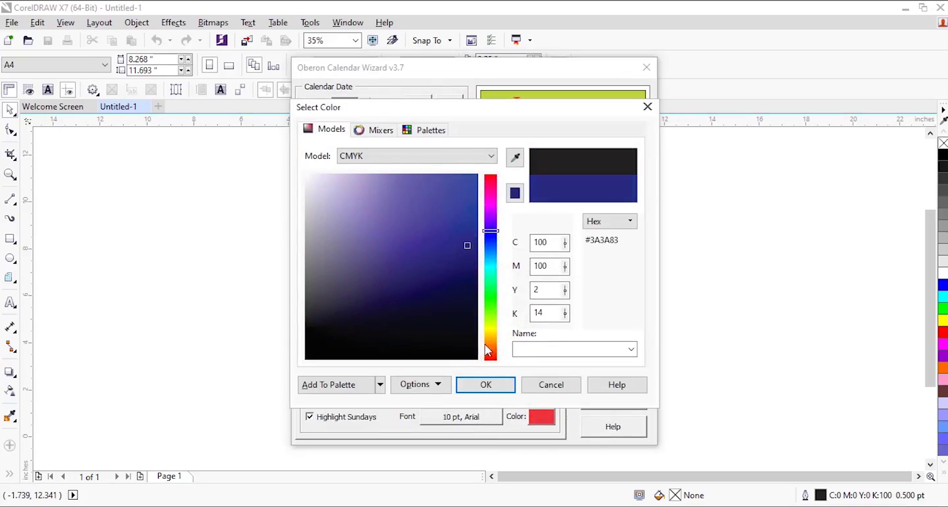
pyautogui.click(485, 385)
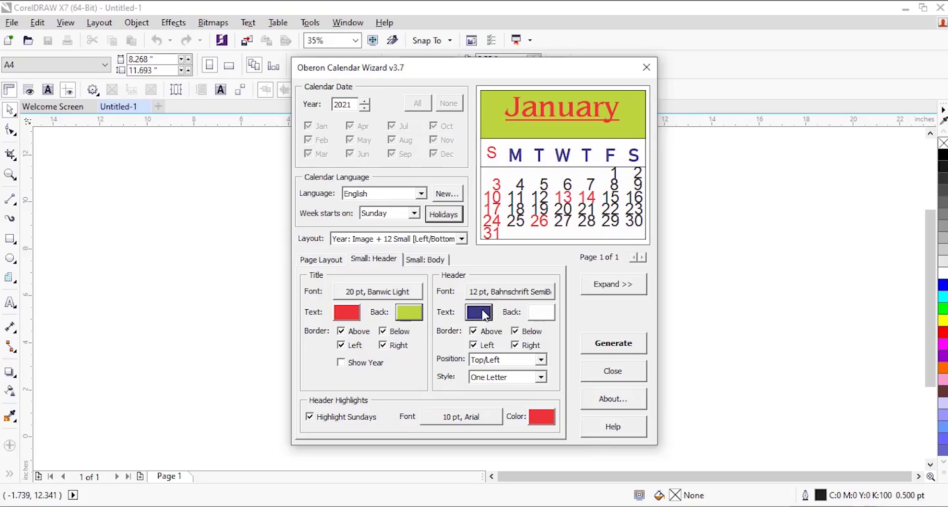
# Step: Fill the weekday header's background with cyan by setting C to 100
pyautogui.click(543, 314)
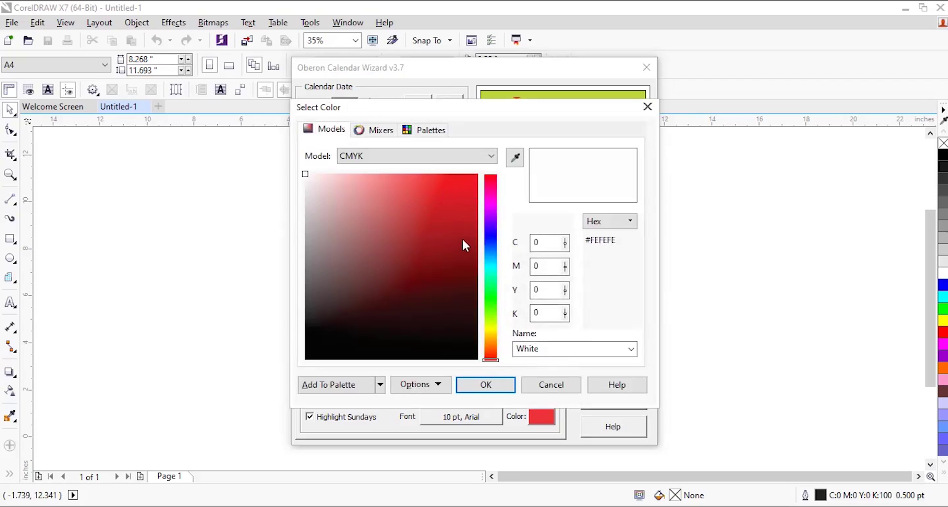
pyautogui.moveTo(491, 255); pyautogui.dragTo(495, 273)
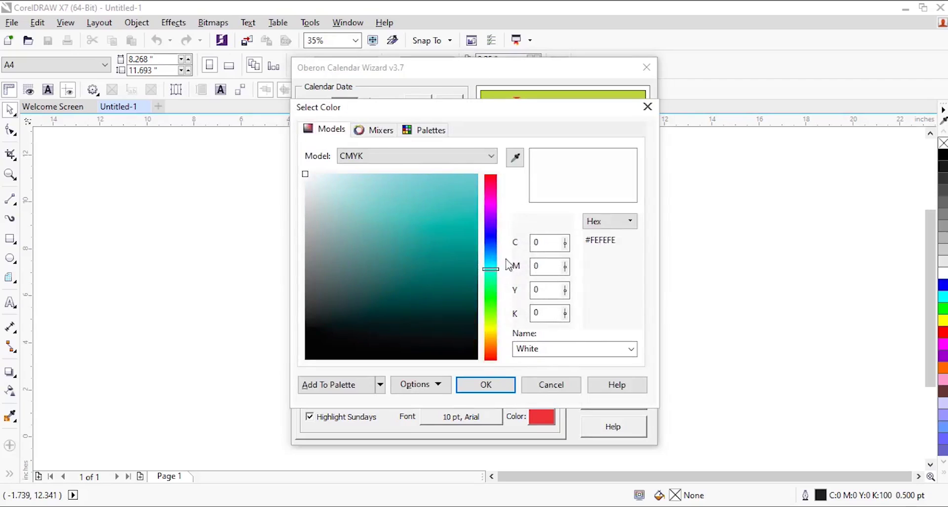
pyautogui.doubleClick(534, 242)
pyautogui.write('100')
pyautogui.click(487, 385)
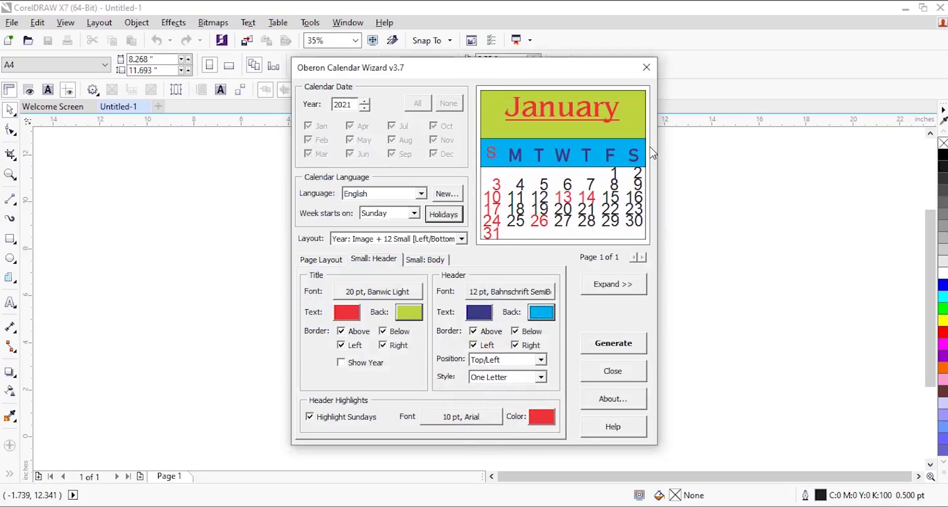
# Step: Remove the weekday header's left border and check the whole calendar in the enlarged preview
pyautogui.click(473, 346)
pyautogui.click(612, 287)
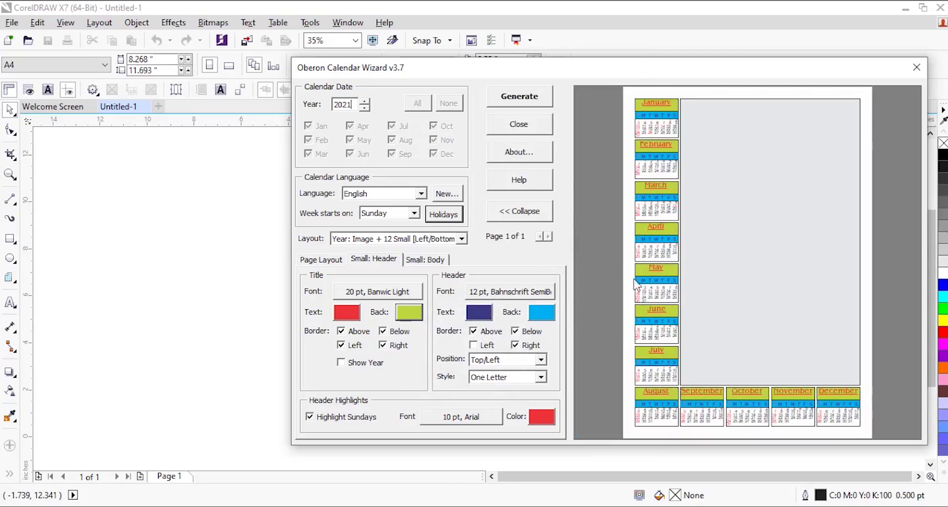
pyautogui.click(508, 209)
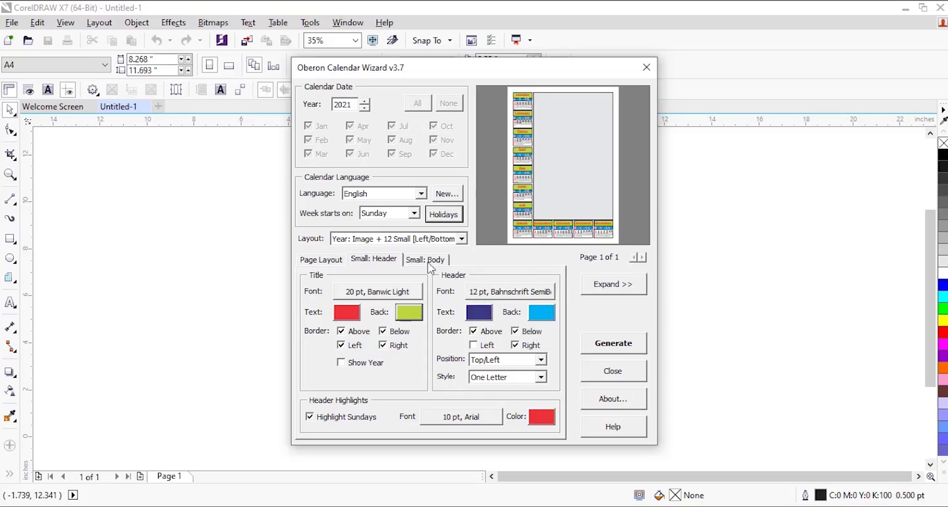
pyautogui.click(377, 261)
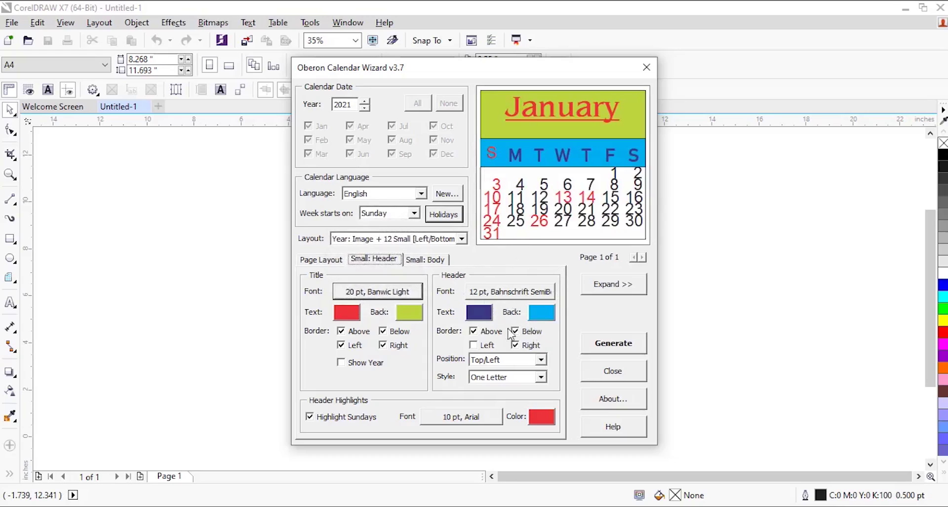
# Step: Remove the right, below and above borders from the weekday header
pyautogui.click(516, 346)
pyautogui.click(514, 332)
pyautogui.click(473, 331)
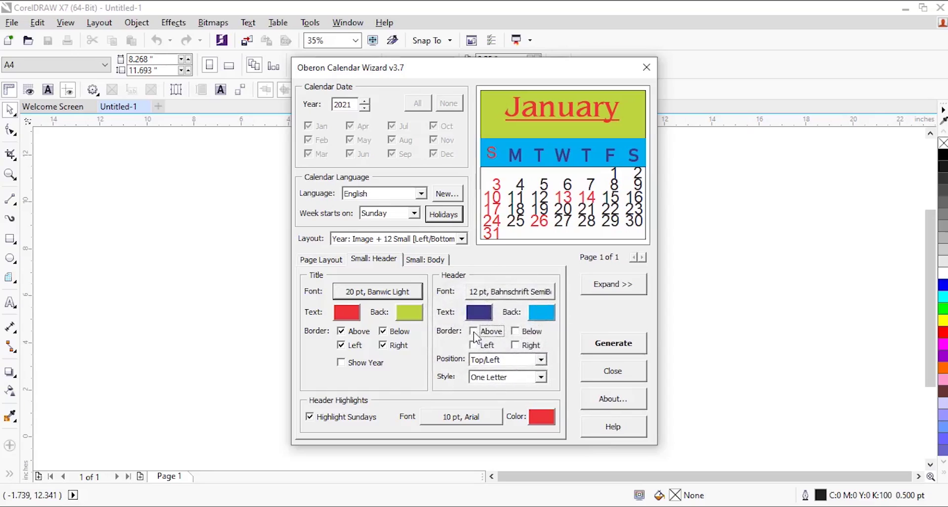
# Step: Turn on all four weekday header borders: above, below, right and left
pyautogui.click(473, 332)
pyautogui.click(515, 332)
pyautogui.click(515, 346)
pyautogui.click(473, 347)
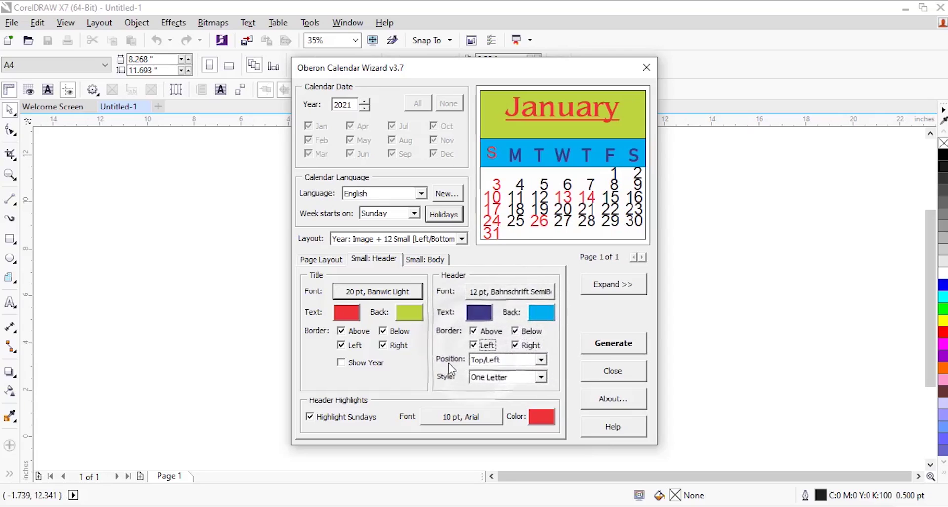
# Step: Try the weekday header at the Bottom/Right position and return it to Top/Left
pyautogui.click(541, 366)
pyautogui.click(513, 381)
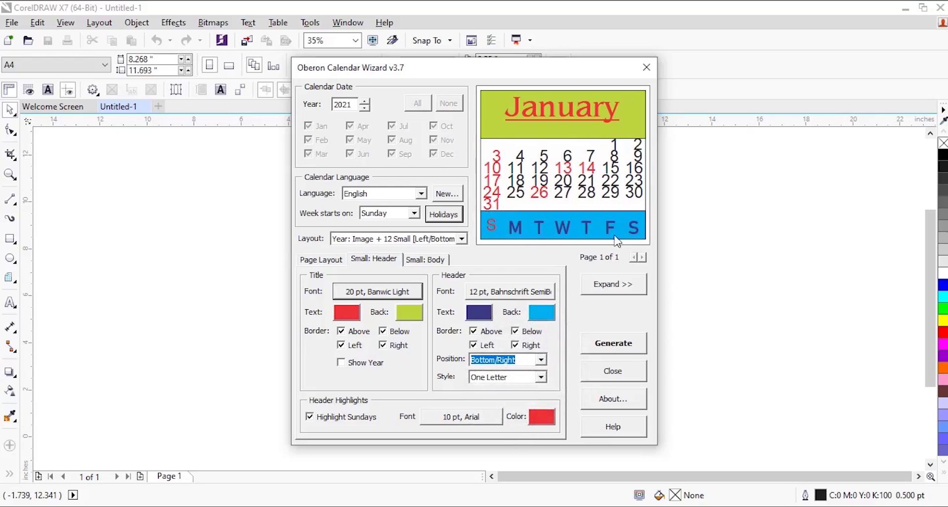
pyautogui.click(542, 360)
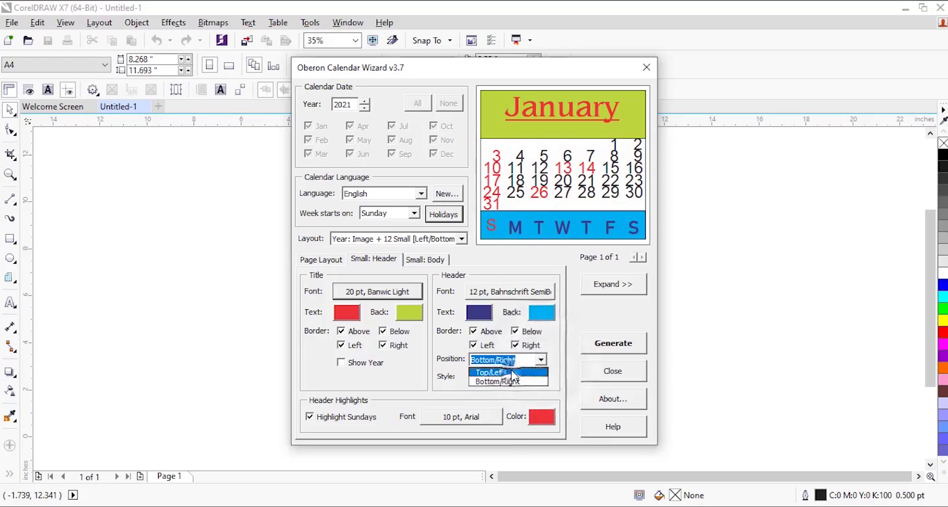
pyautogui.click(506, 372)
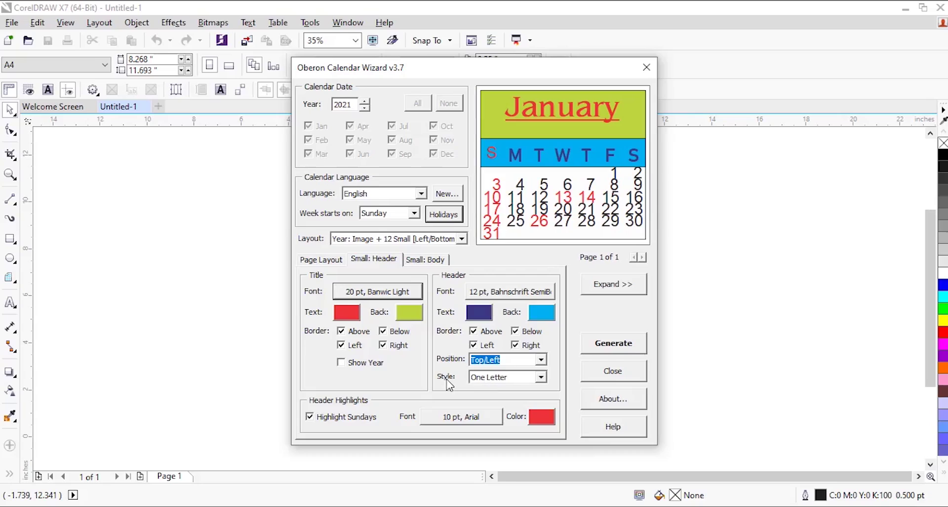
# Step: Try the Short Form and Full Word weekday styles and return to One Letter
pyautogui.click(541, 378)
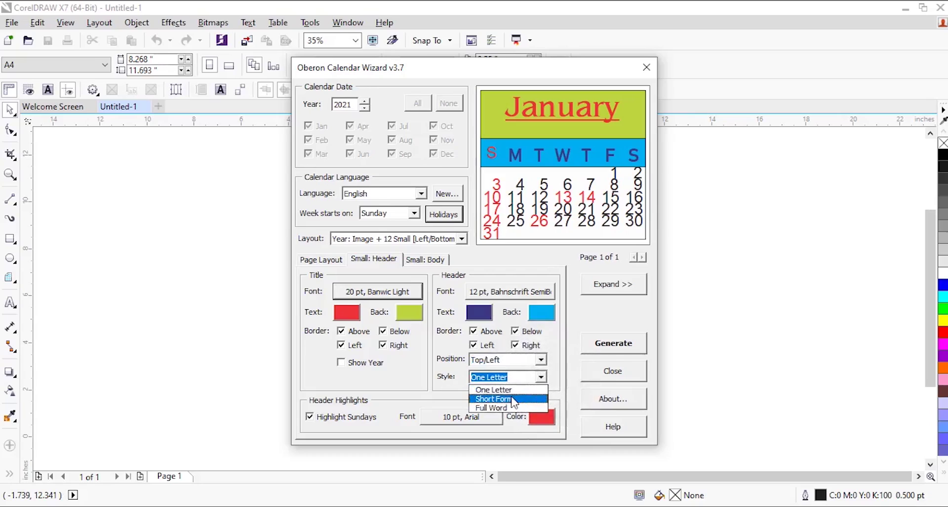
pyautogui.click(519, 396)
pyautogui.click(542, 378)
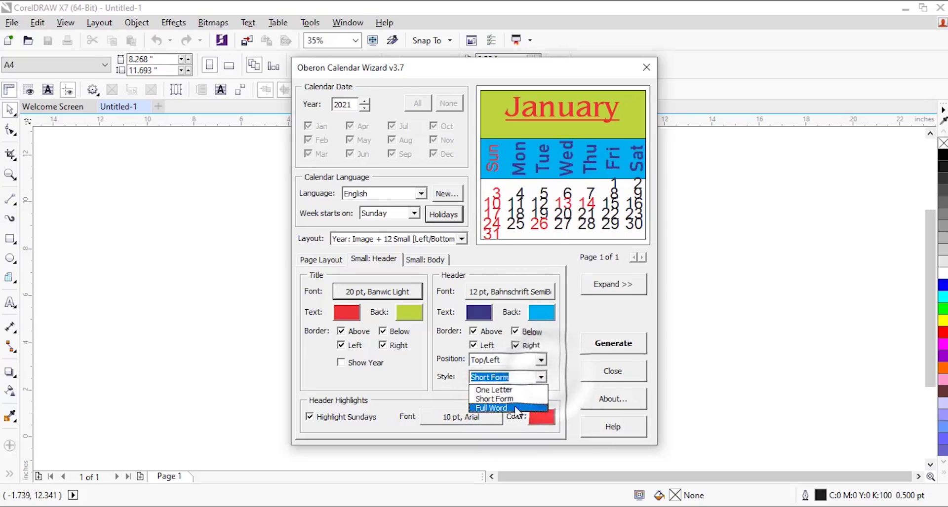
pyautogui.click(516, 405)
pyautogui.click(541, 377)
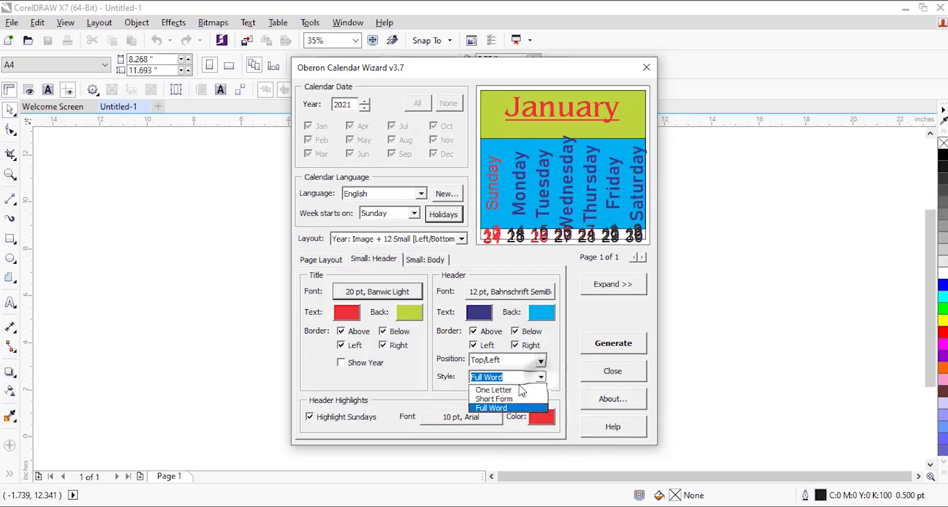
pyautogui.click(508, 391)
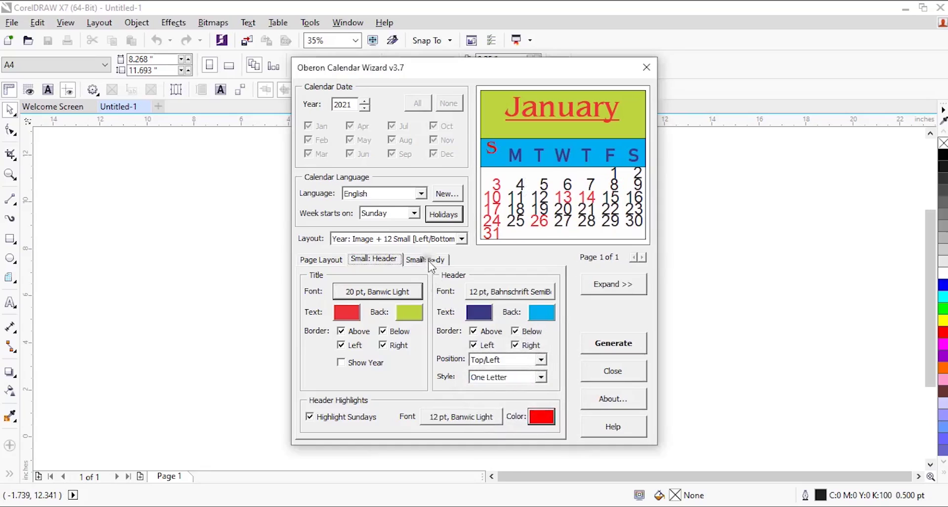
# Step: Try the vertical orientation for the small calendar body and return it to horizontal
pyautogui.click(428, 261)
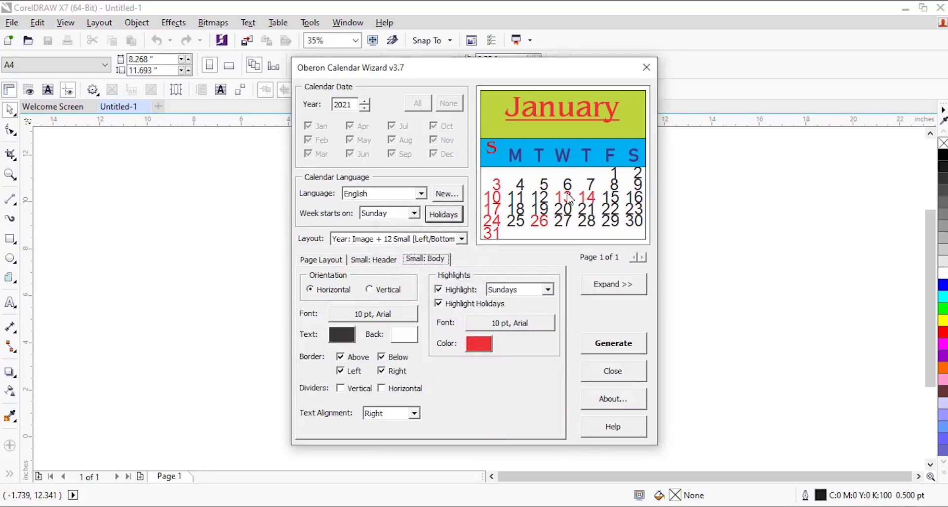
pyautogui.click(371, 290)
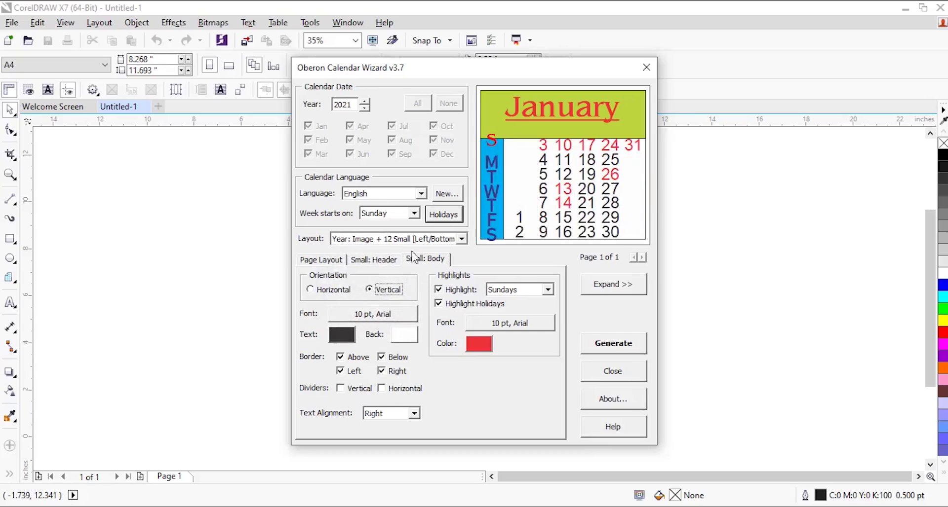
pyautogui.click(310, 291)
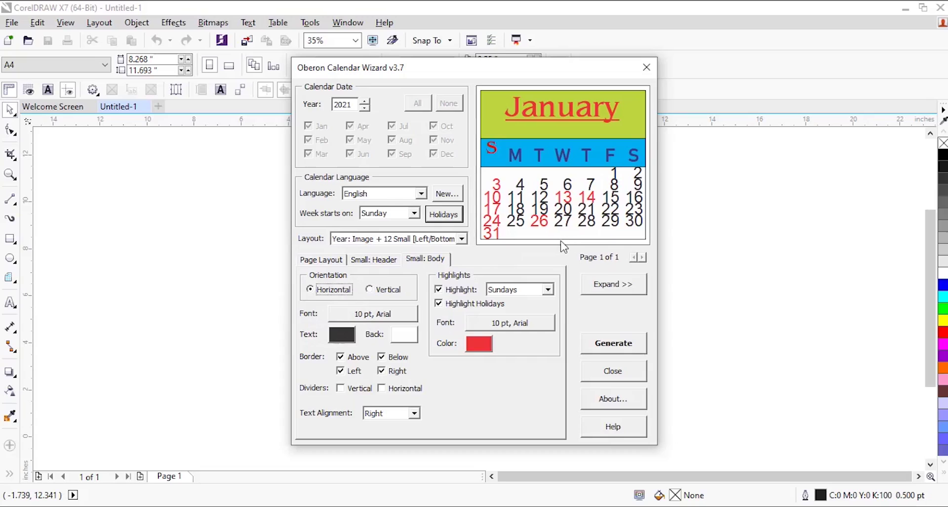
# Step: Set the date numbers' font to Bahnschrift Condensed, 16 pt, and check the whole calendar in the enlarged preview
pyautogui.click(348, 314)
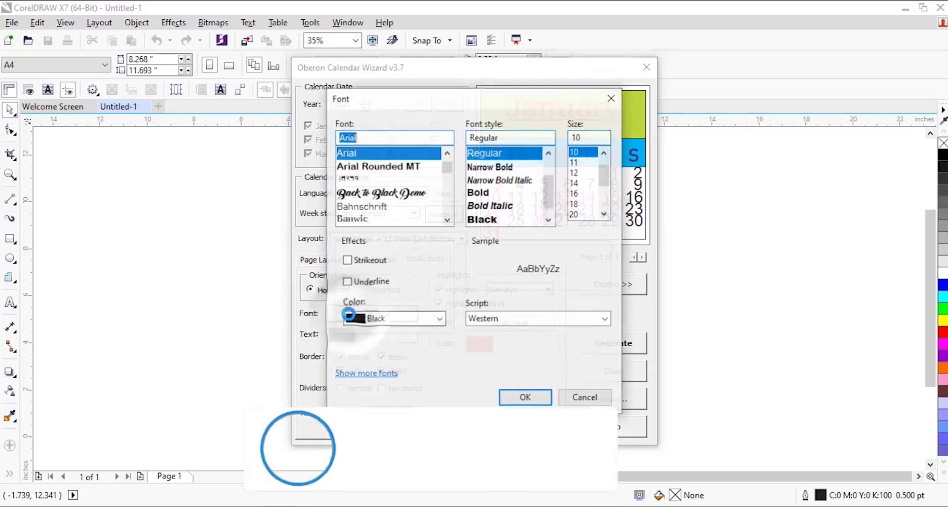
pyautogui.click(574, 172)
pyautogui.click(378, 208)
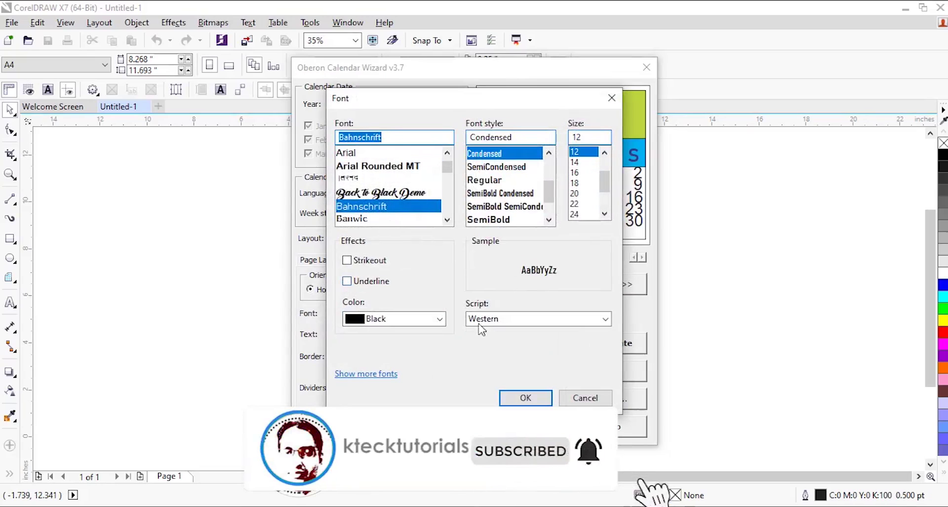
pyautogui.click(576, 173)
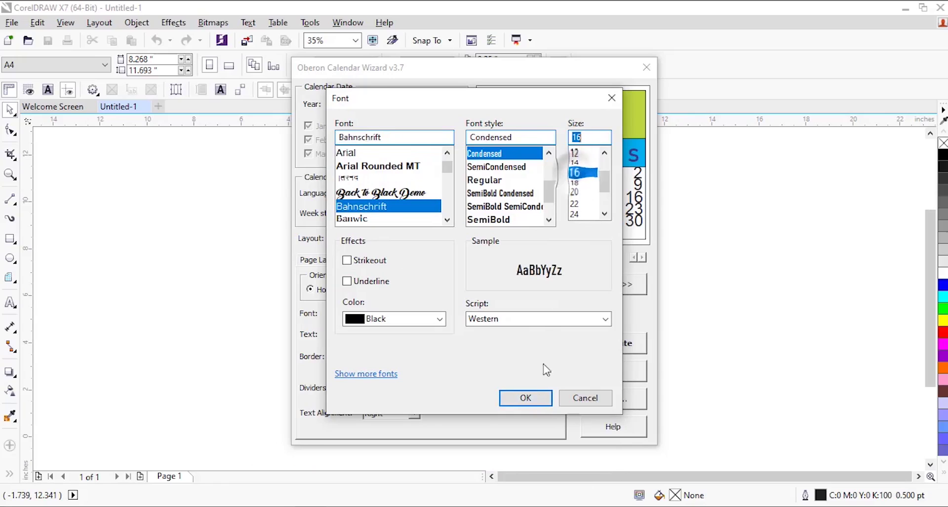
pyautogui.click(526, 399)
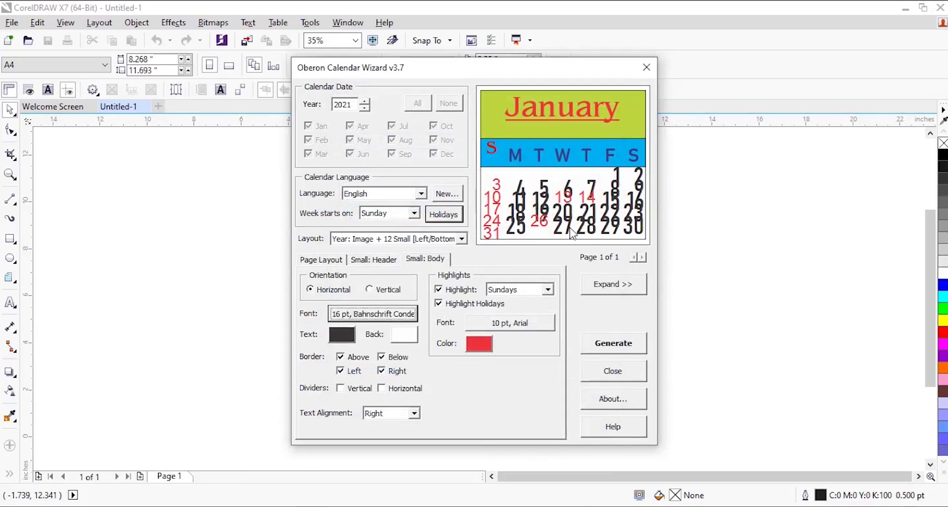
pyautogui.click(601, 290)
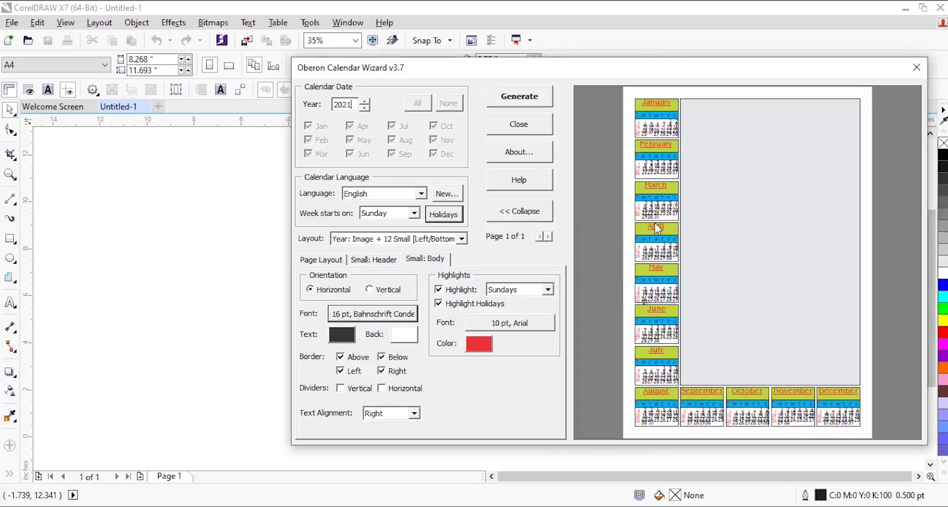
pyautogui.click(521, 213)
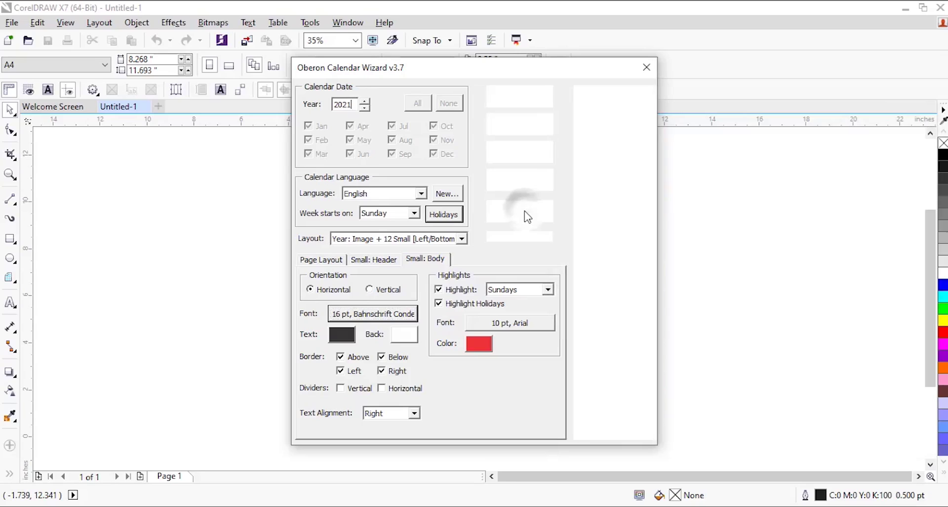
pyautogui.click(424, 260)
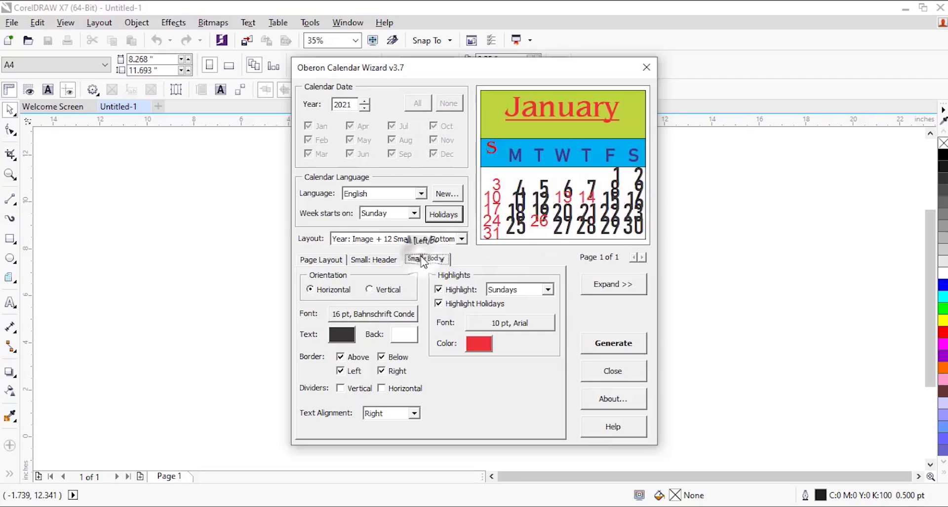
# Step: Set the date numbers' text color to black with C 0, M 0, Y 0, K 100
pyautogui.click(342, 336)
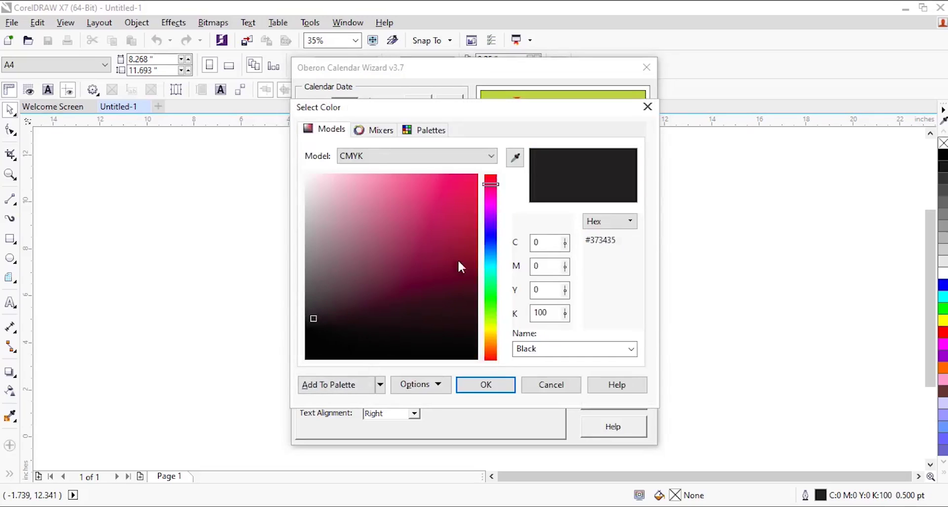
pyautogui.moveTo(366, 338); pyautogui.dragTo(290, 363)
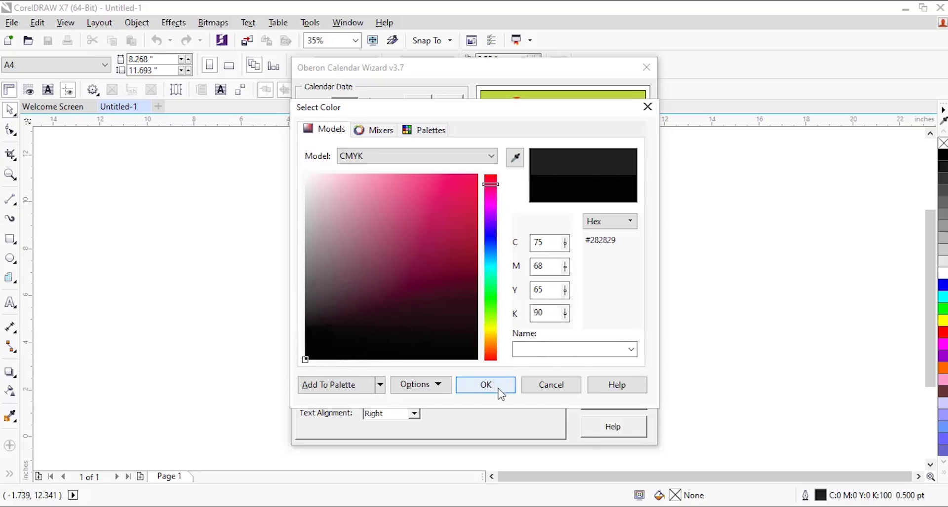
pyautogui.moveTo(546, 314); pyautogui.dragTo(528, 320)
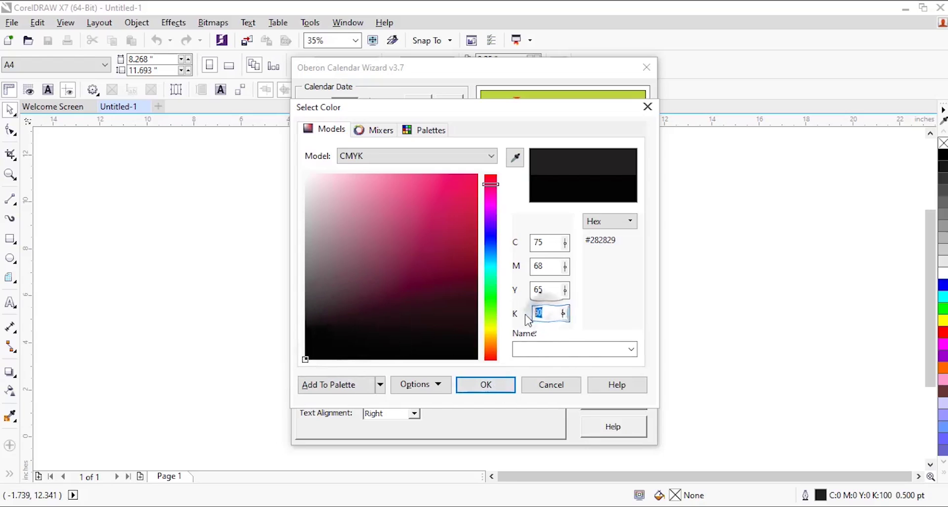
pyautogui.write('100')
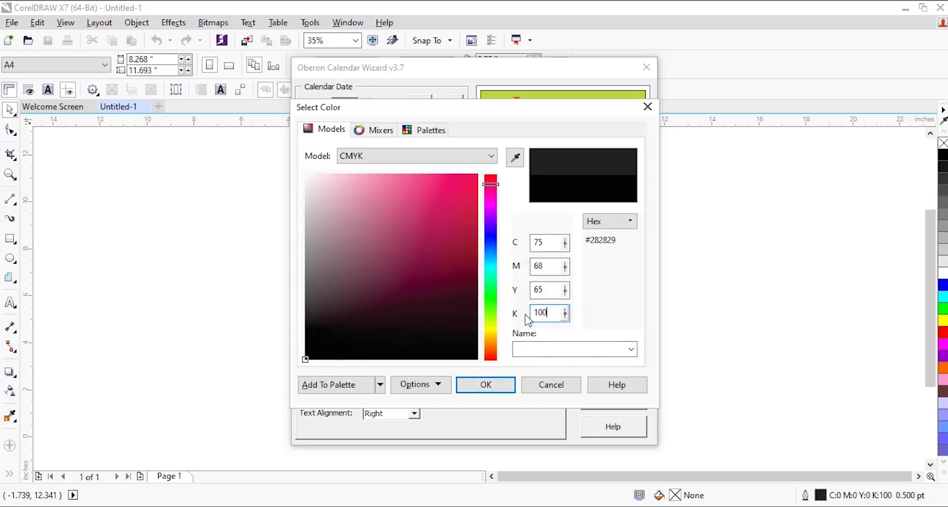
pyautogui.doubleClick(539, 290)
pyautogui.write('0')
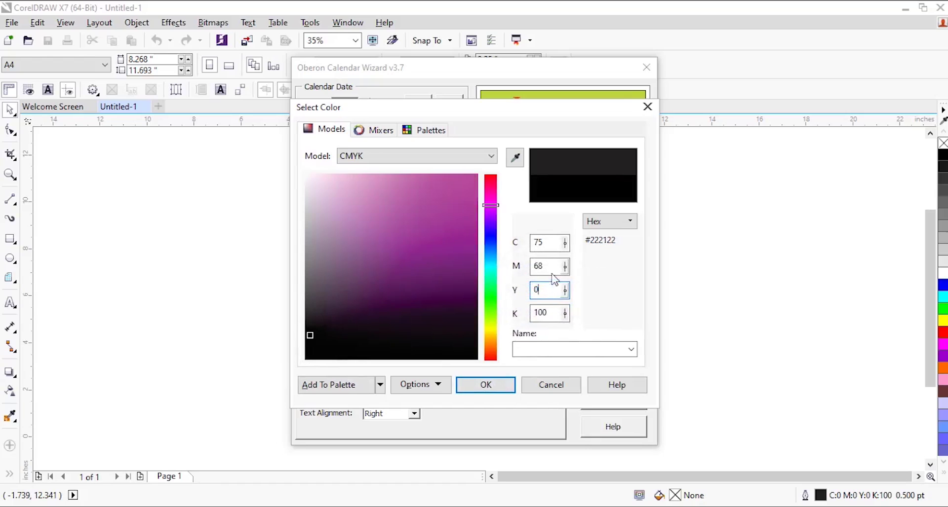
pyautogui.hotkey('shift', 'Tab')
pyautogui.write('0')
pyautogui.hotkey('shift', 'Tab')
pyautogui.write('0')
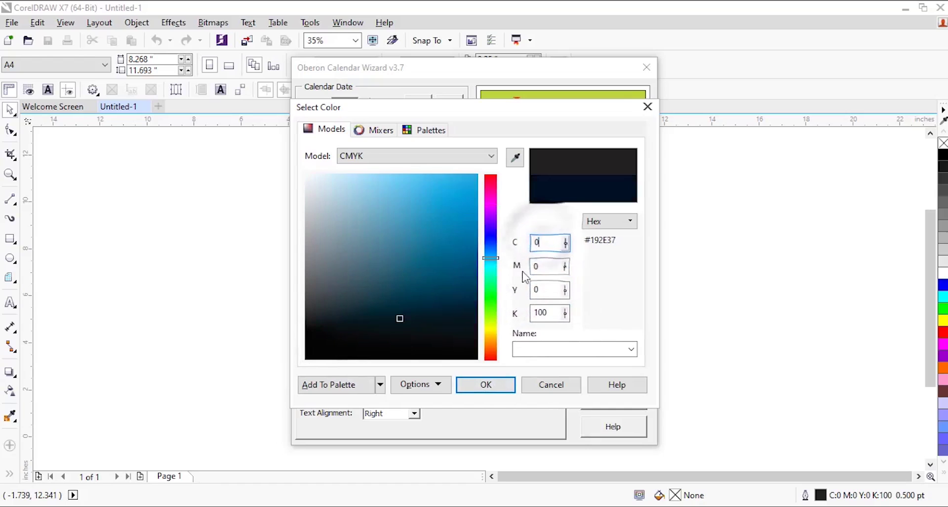
pyautogui.click(485, 389)
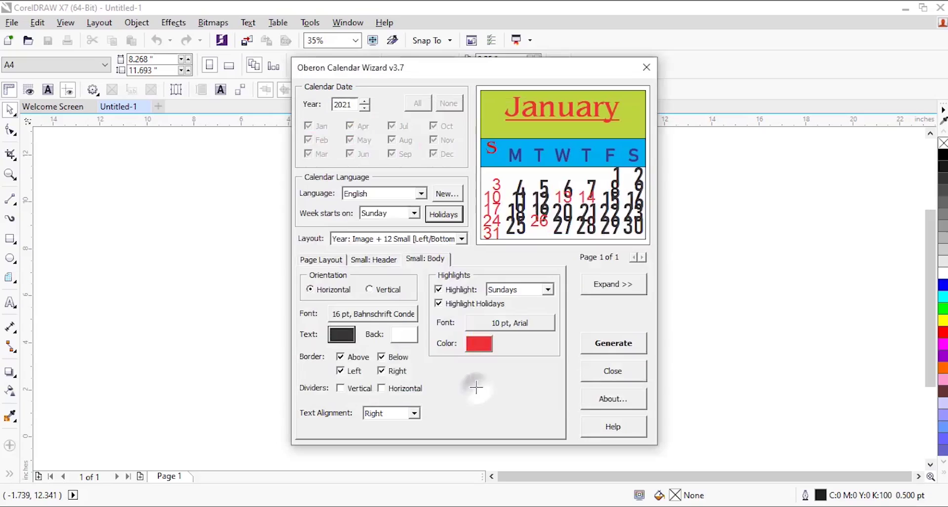
# Step: Fill the calendar body's background with cyan by setting C to 100
pyautogui.click(401, 336)
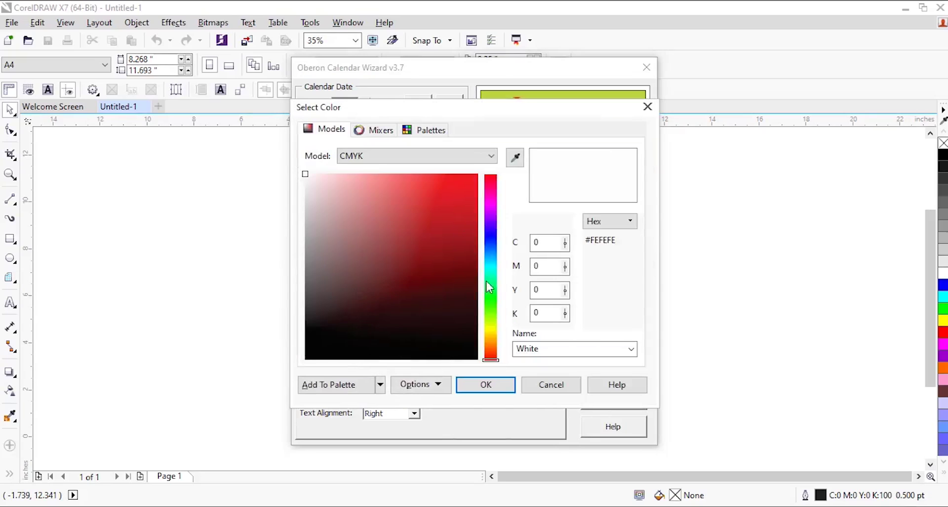
pyautogui.moveTo(495, 292); pyautogui.dragTo(490, 264)
pyautogui.doubleClick(539, 241)
pyautogui.write('1')
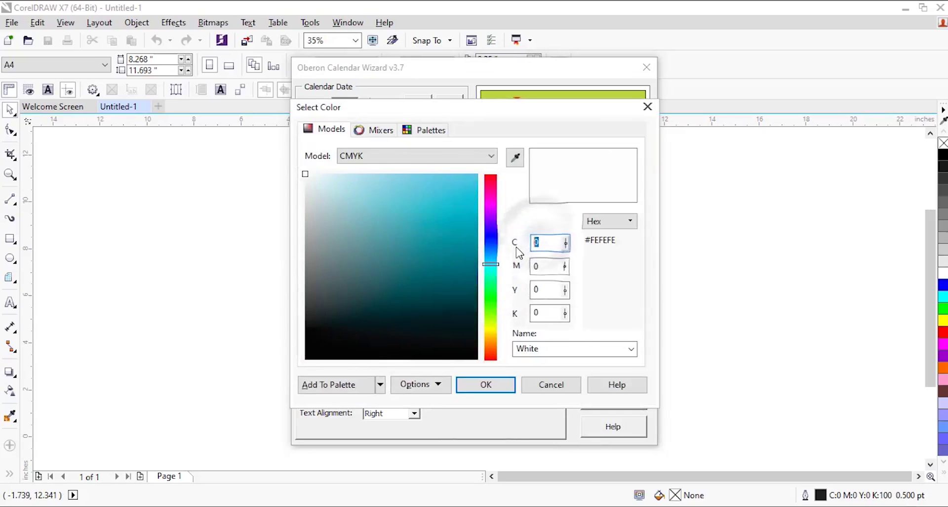
pyautogui.write('00')
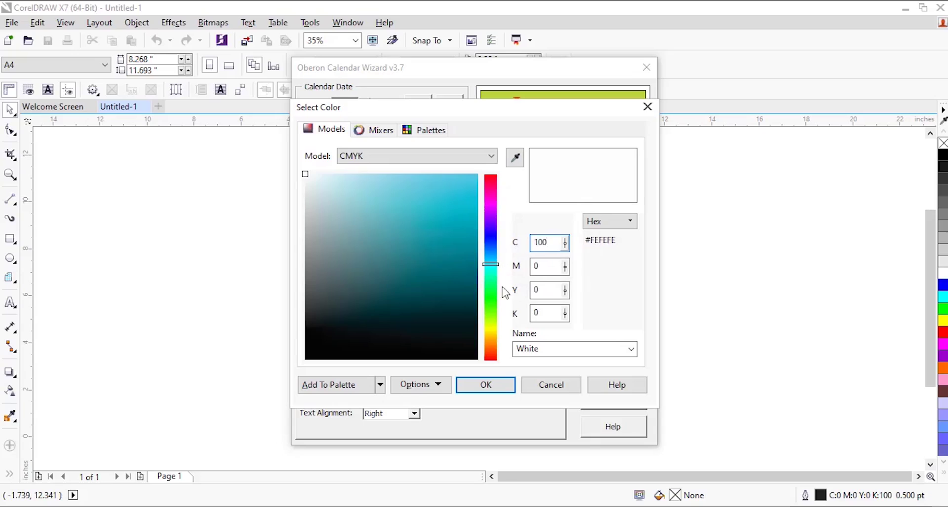
pyautogui.click(489, 386)
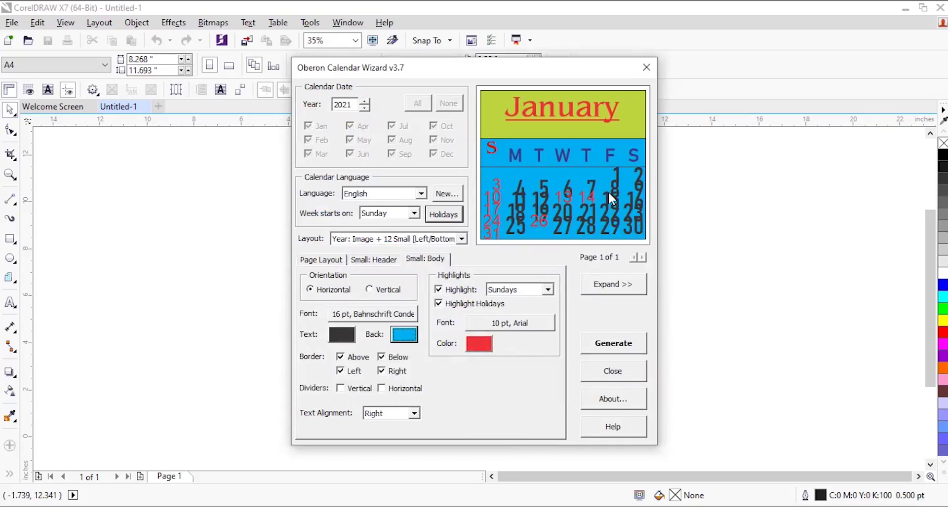
# Step: Try a yellow background, C 4, M 0, Y 100, K 0, behind the dates and return it to white
pyautogui.click(404, 335)
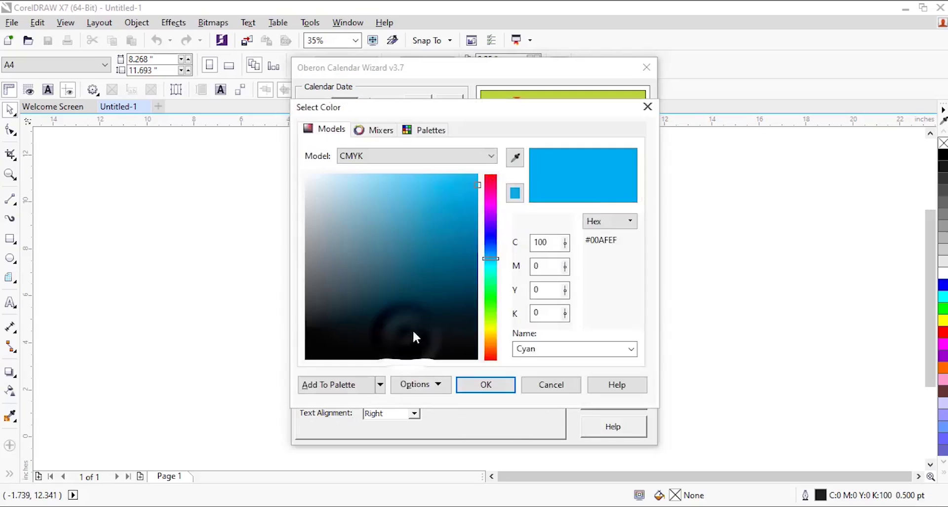
pyautogui.moveTo(496, 263); pyautogui.dragTo(506, 337)
pyautogui.moveTo(451, 217); pyautogui.dragTo(476, 174)
pyautogui.click(502, 386)
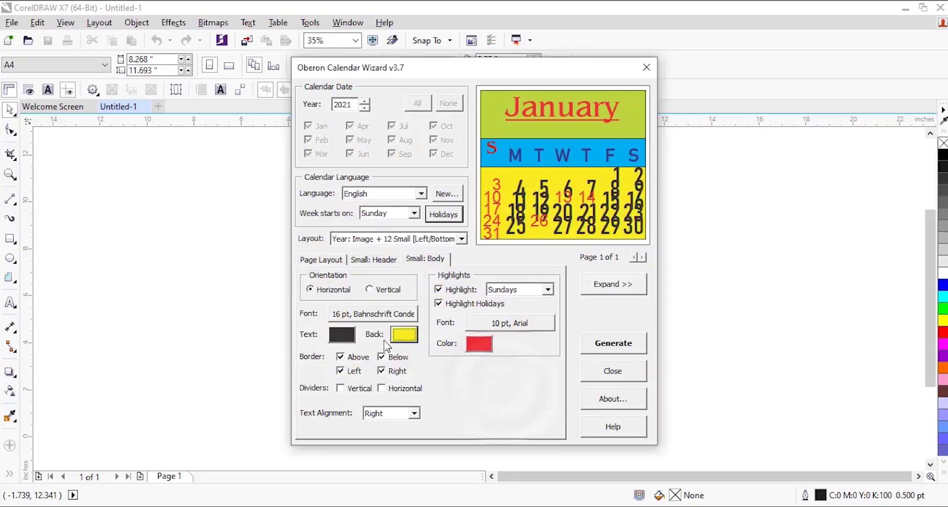
pyautogui.click(402, 335)
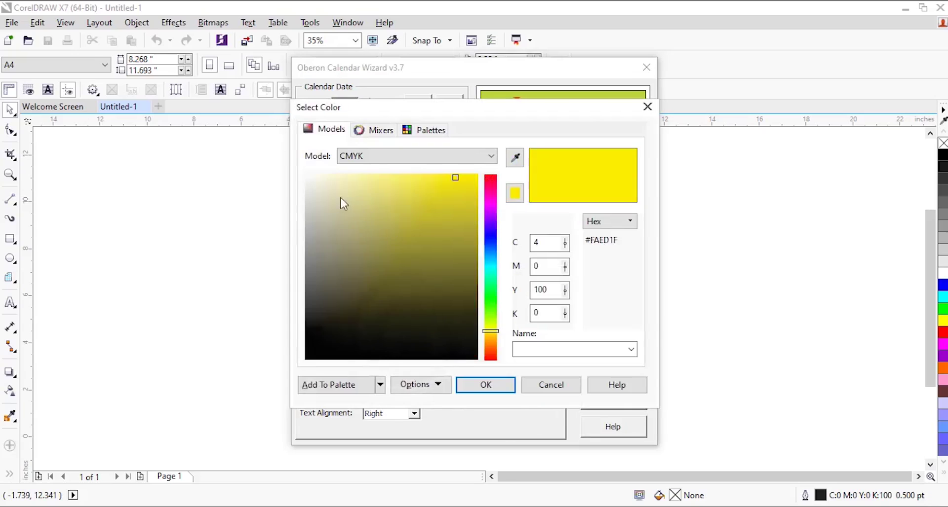
pyautogui.moveTo(344, 202); pyautogui.dragTo(297, 172)
pyautogui.click(489, 391)
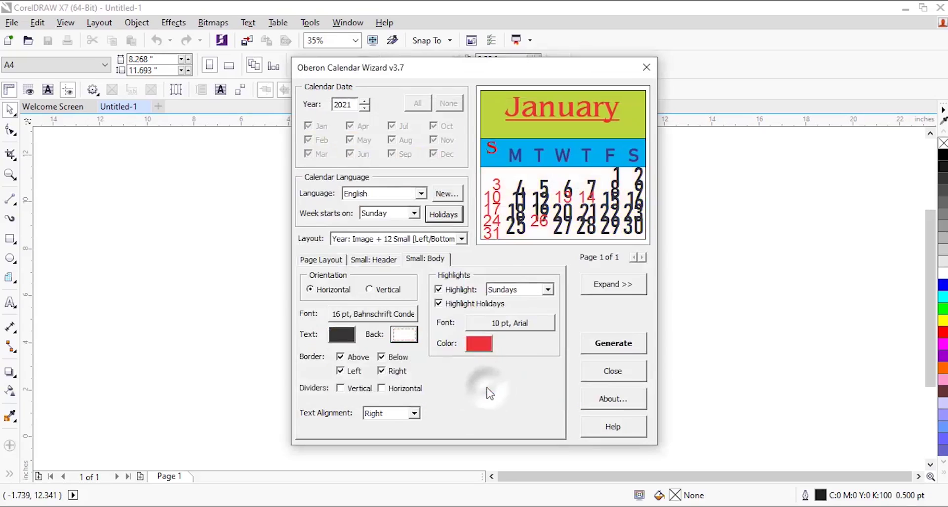
# Step: Remove the upper border of the calendar body and keep the lower, left and right borders
pyautogui.click(341, 357)
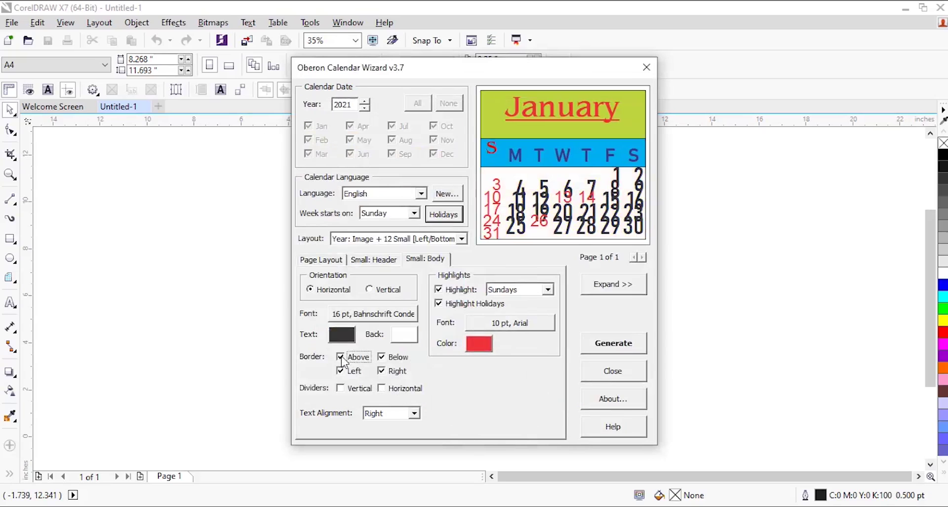
pyautogui.click(383, 362)
pyautogui.click(383, 362)
pyautogui.click(381, 371)
pyautogui.click(381, 371)
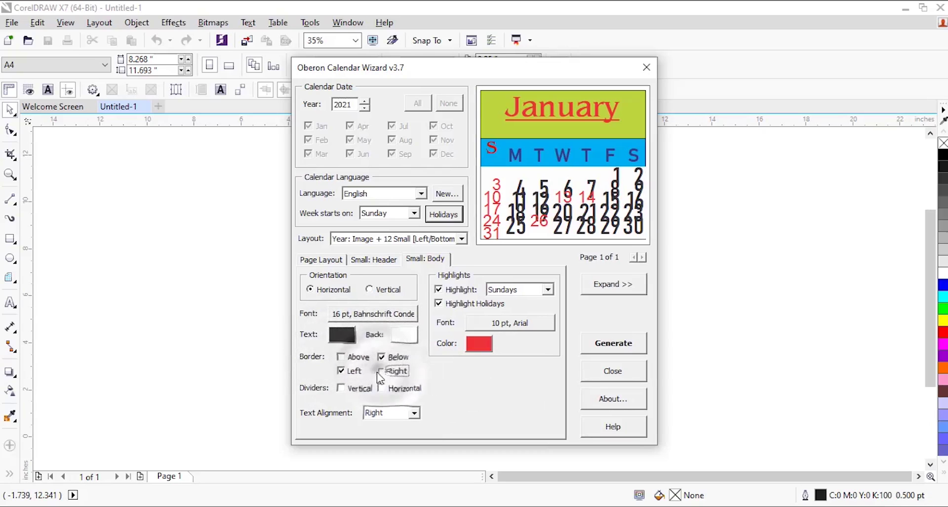
pyautogui.click(340, 370)
pyautogui.click(340, 370)
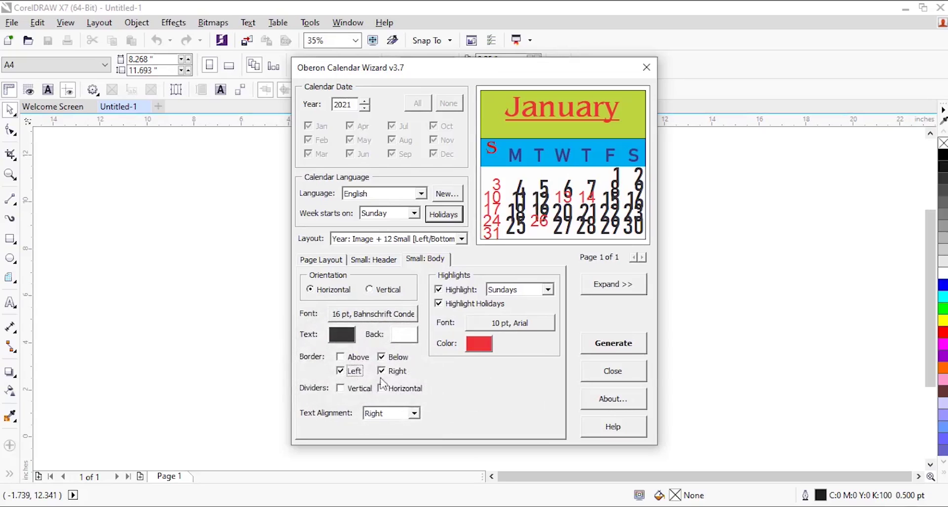
# Step: Add vertical and horizontal dividers between the dates and center the date text
pyautogui.click(341, 388)
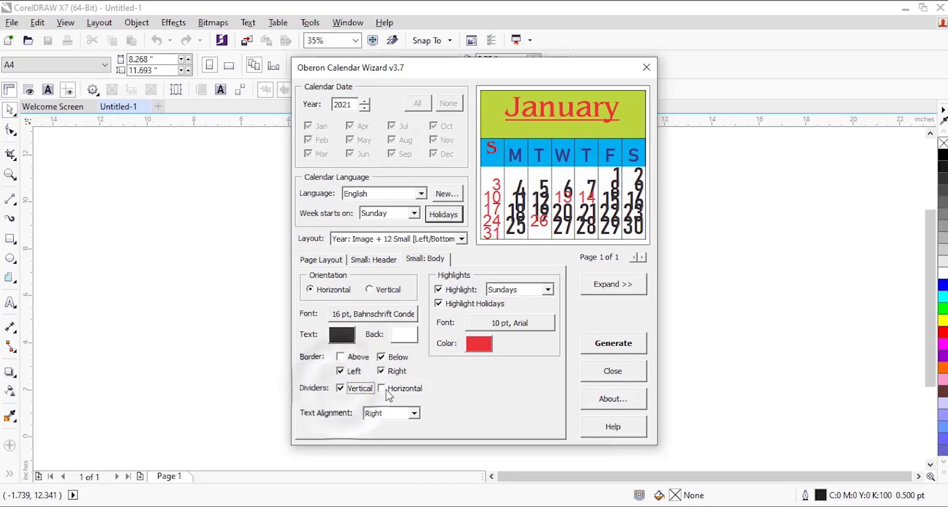
pyautogui.click(383, 389)
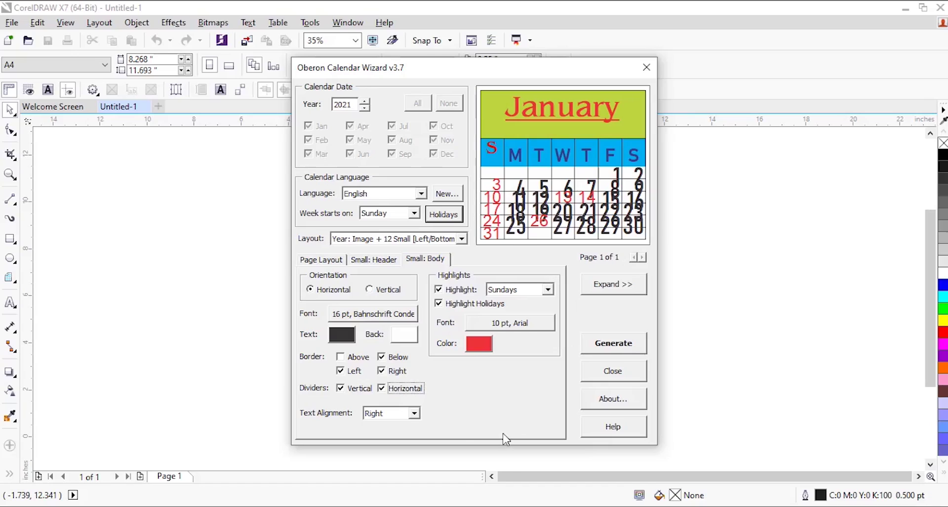
pyautogui.click(416, 415)
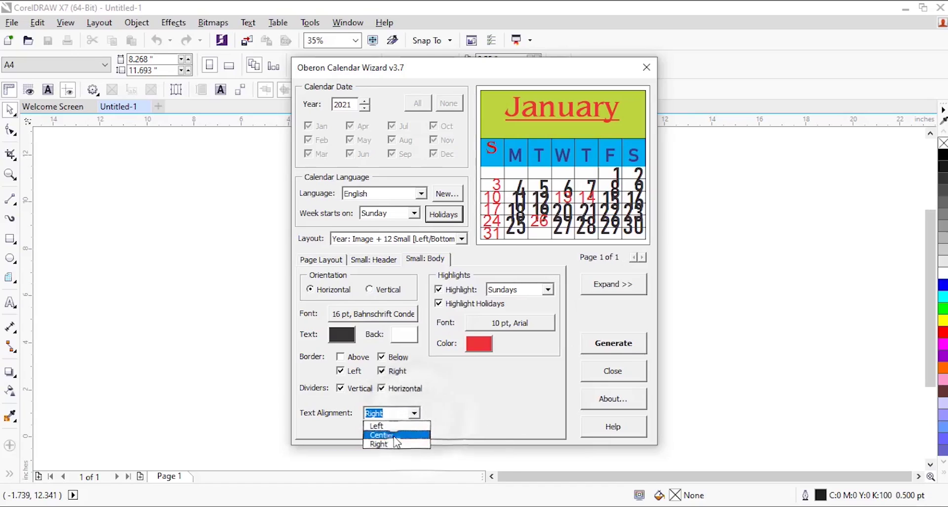
pyautogui.click(394, 436)
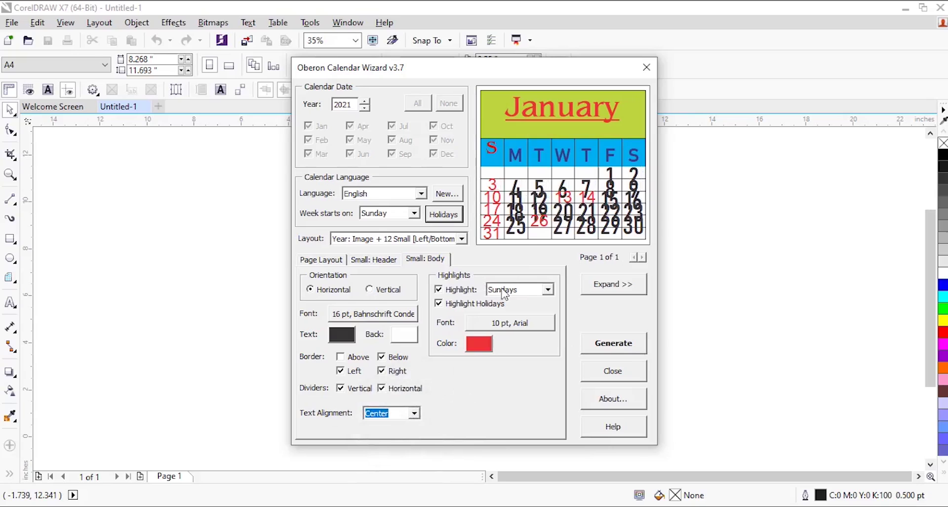
# Step: Set the font of the highlighted Sundays and holidays to Bahnschrift Condensed
pyautogui.click(503, 330)
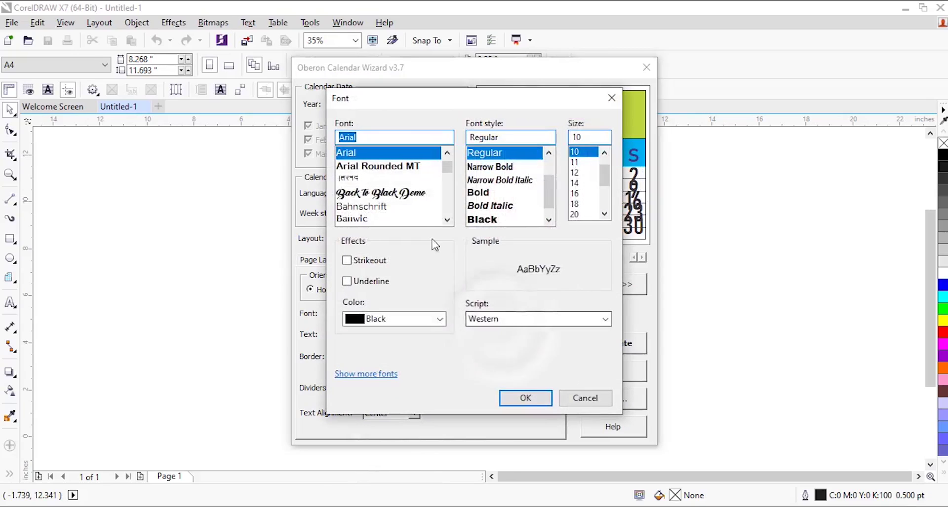
pyautogui.click(383, 207)
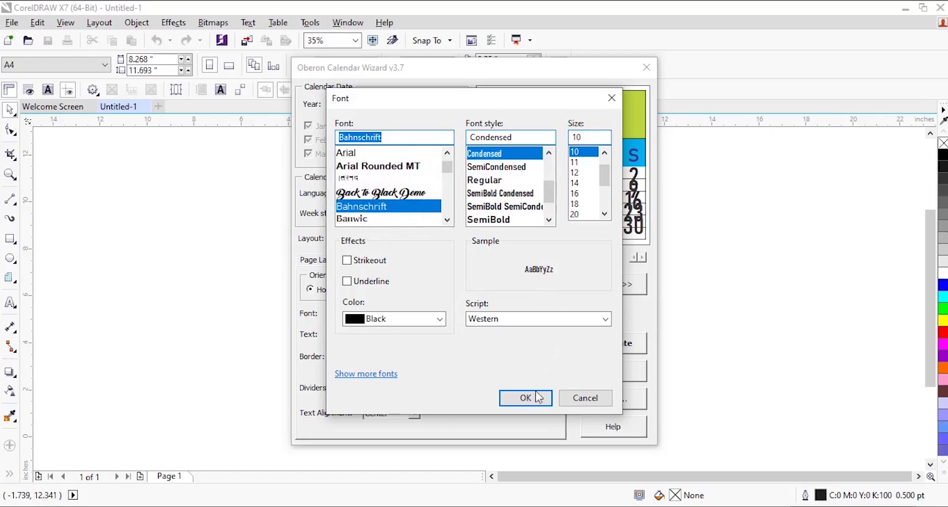
pyautogui.click(520, 398)
# Step: Set the highlight color to red with C 0, M 100, Y 100, K 0
pyautogui.click(477, 345)
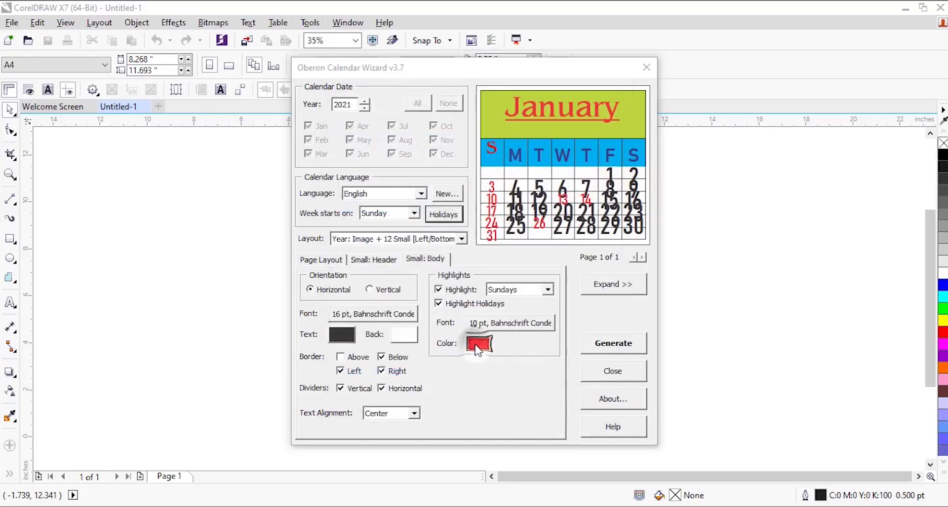
pyautogui.click(466, 194)
pyautogui.click(477, 176)
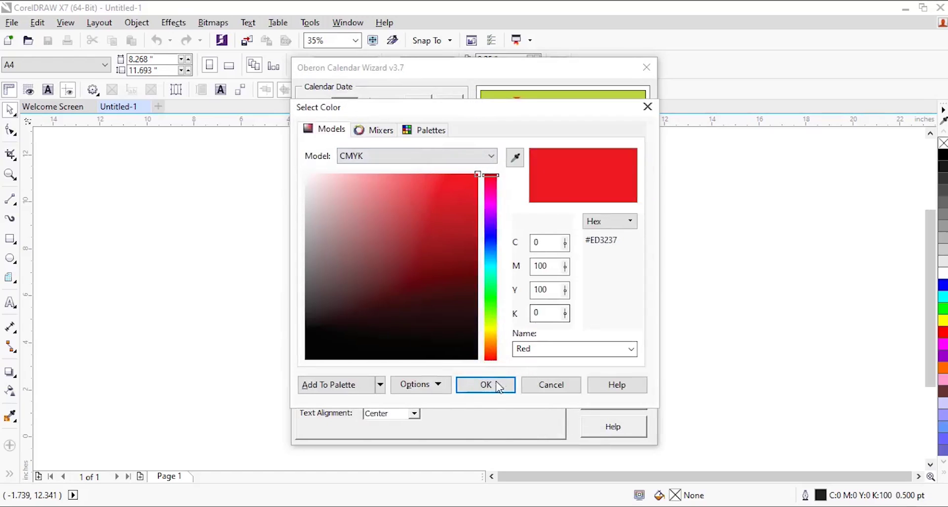
pyautogui.click(485, 385)
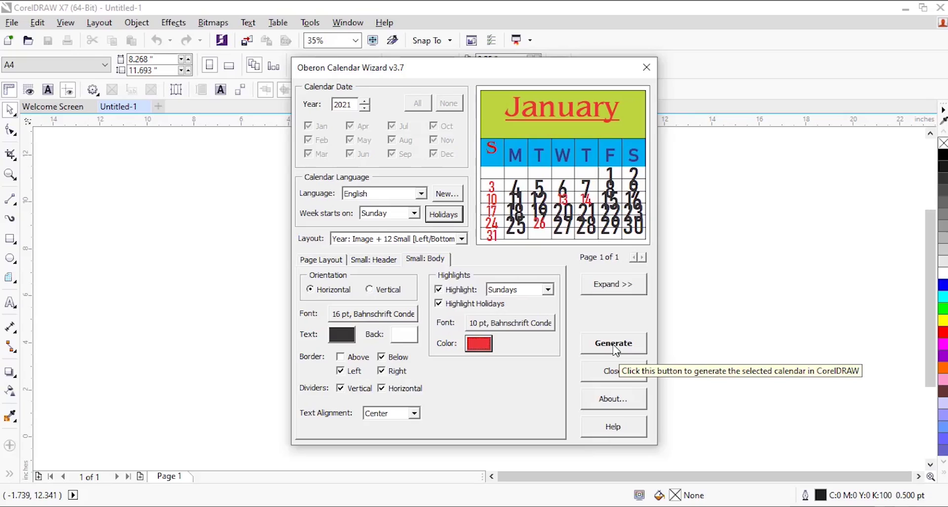
# Step: Set the highlighted dates' font size to 16 pt
pyautogui.click(543, 322)
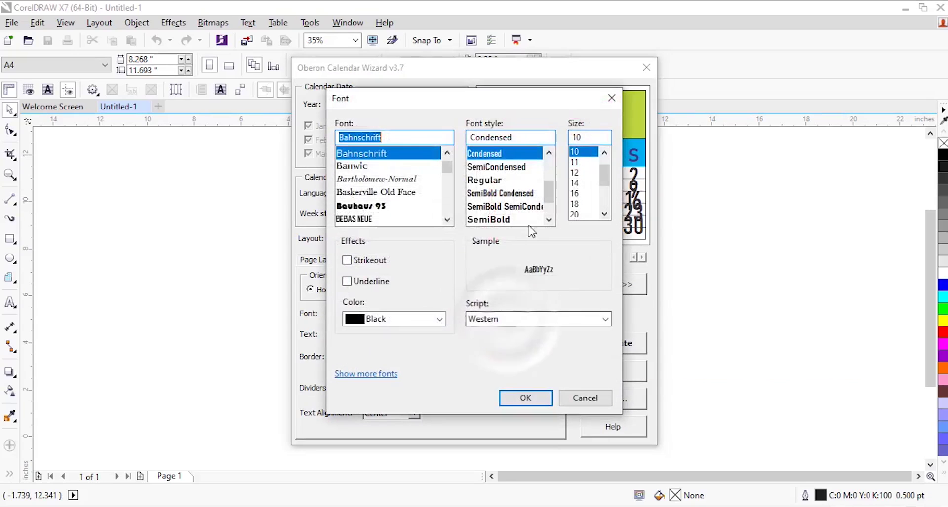
pyautogui.click(577, 193)
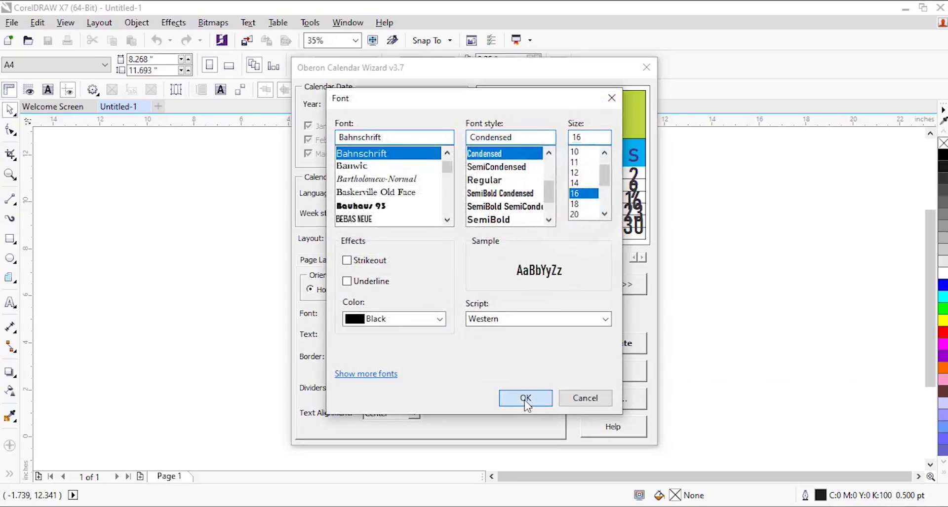
pyautogui.click(525, 398)
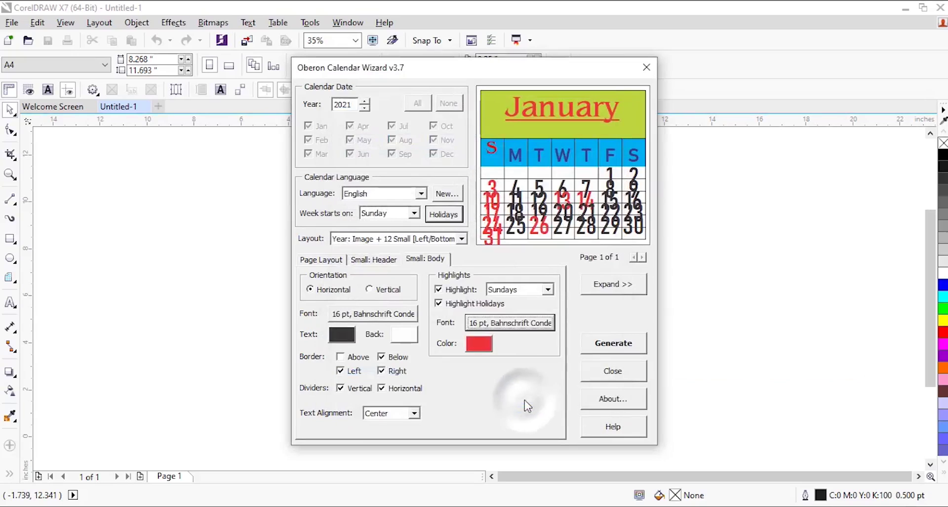
# Step: Generate the 2021 calendar in the document and check the month blocks up close
pyautogui.click(617, 350)
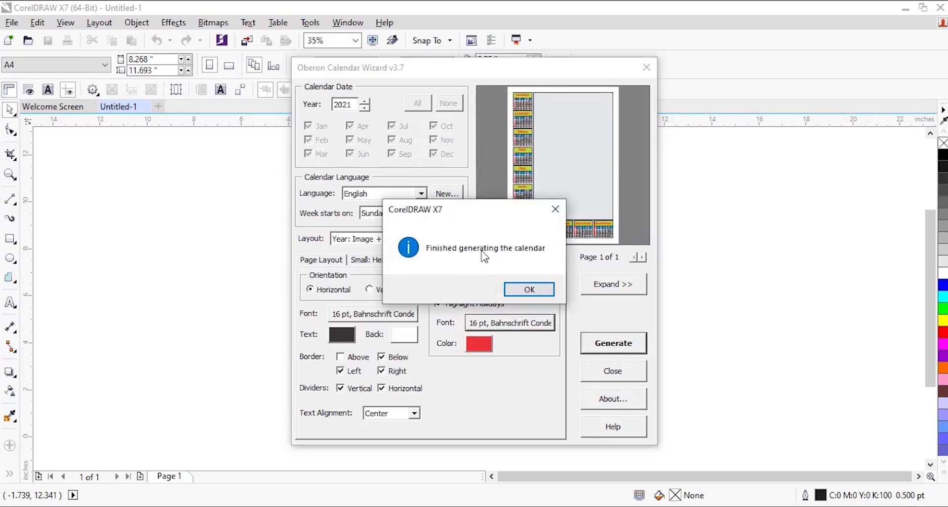
pyautogui.click(529, 289)
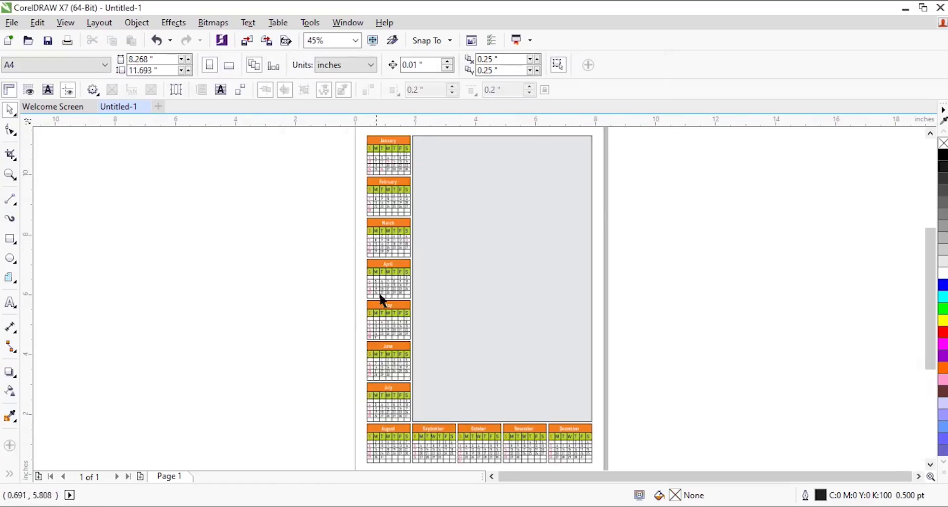
pyautogui.scroll(5, 386, 266)
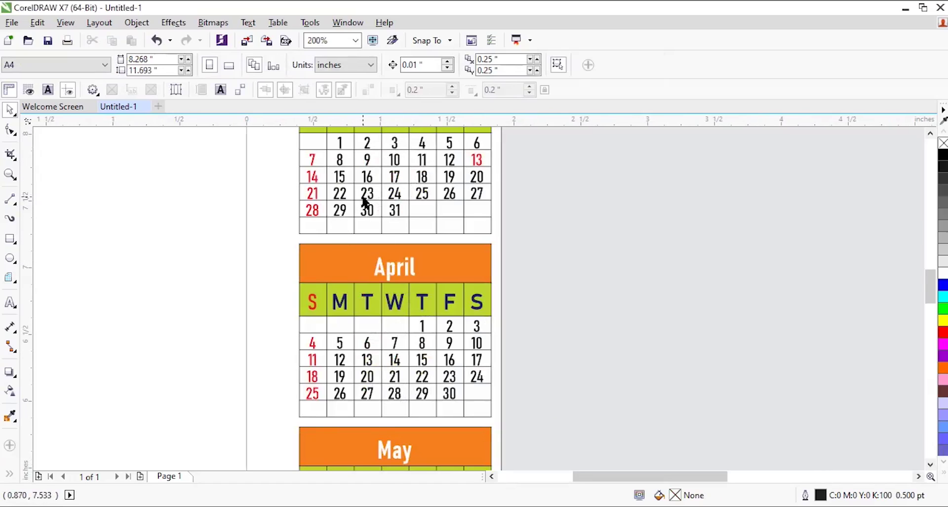
pyautogui.scroll(-2, 365, 200)
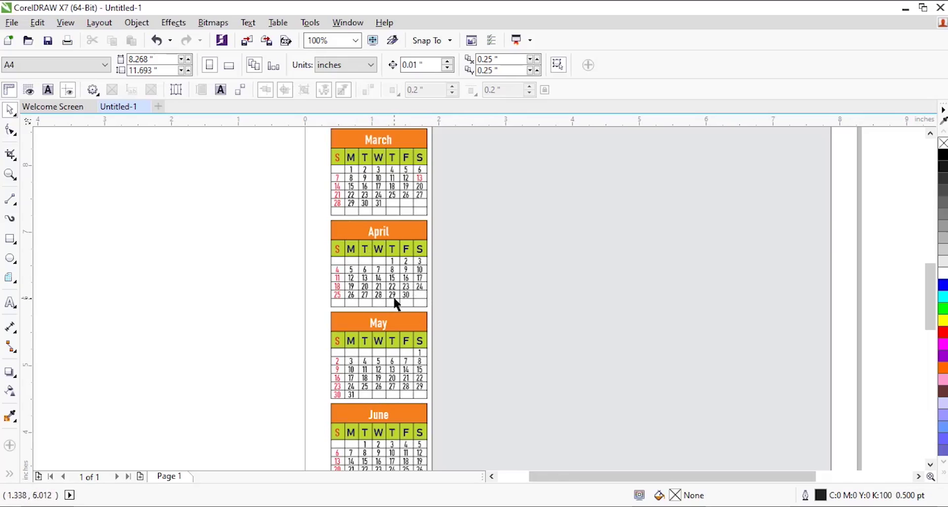
pyautogui.scroll(-2, 391, 296)
pyautogui.click(437, 258)
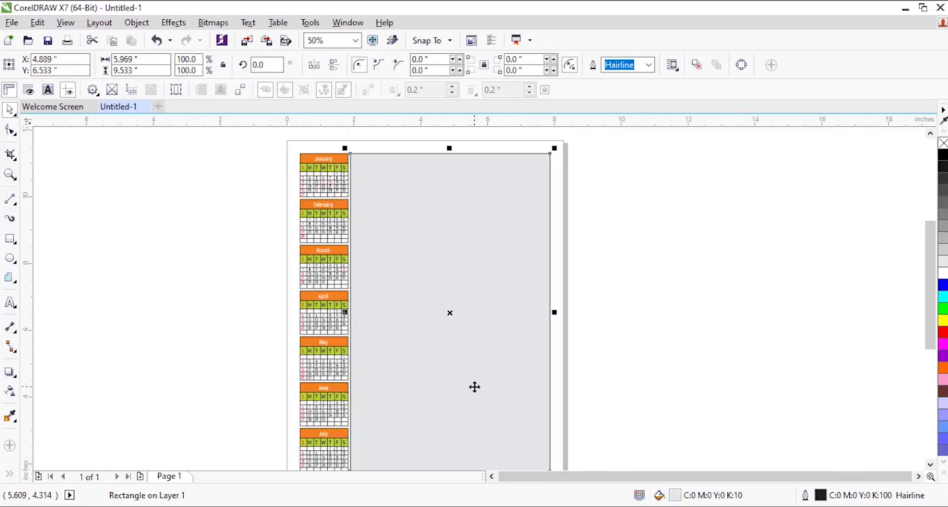
pyautogui.scroll(-1, 398, 244)
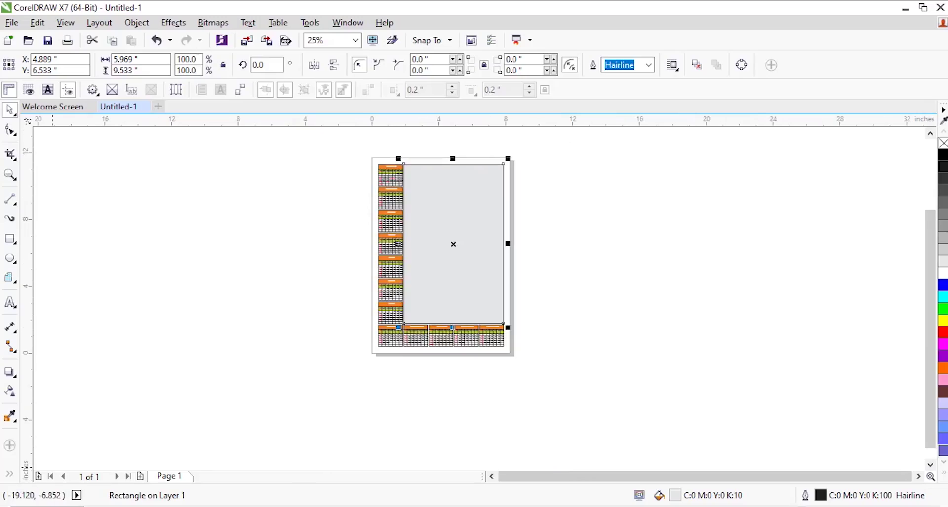
pyautogui.hotkey('alt', 'Tab')
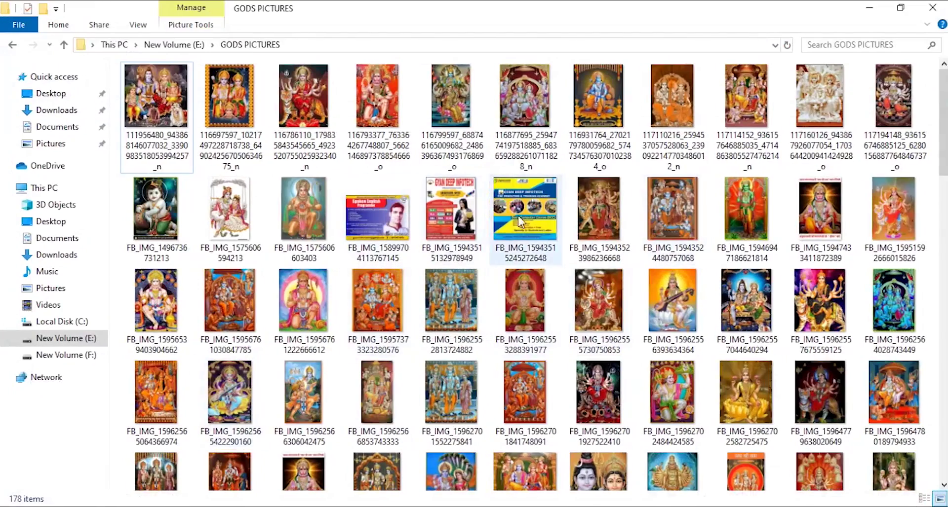
pyautogui.scroll(-10, 519, 221)
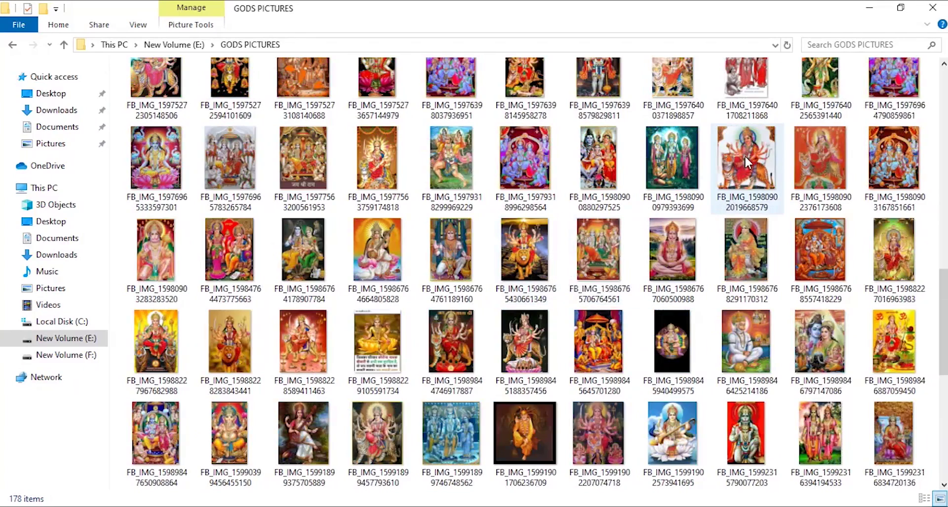
pyautogui.moveTo(596, 171)
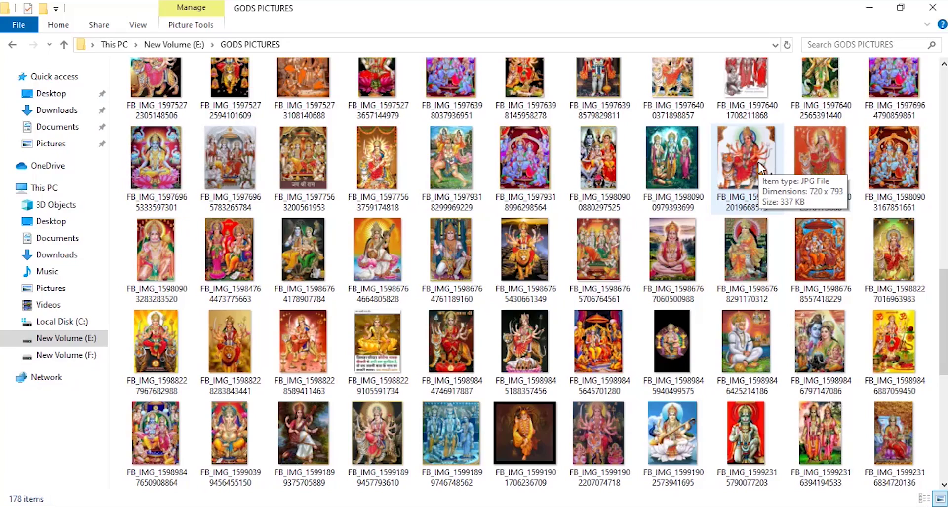
pyautogui.click(823, 154)
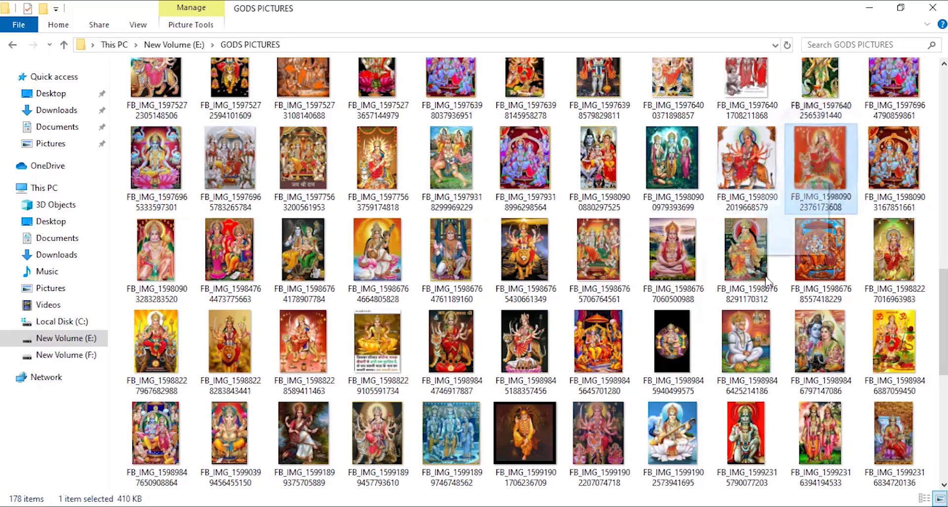
pyautogui.moveTo(222, 474); pyautogui.dragTo(403, 417)
pyautogui.moveTo(314, 338); pyautogui.dragTo(605, 241)
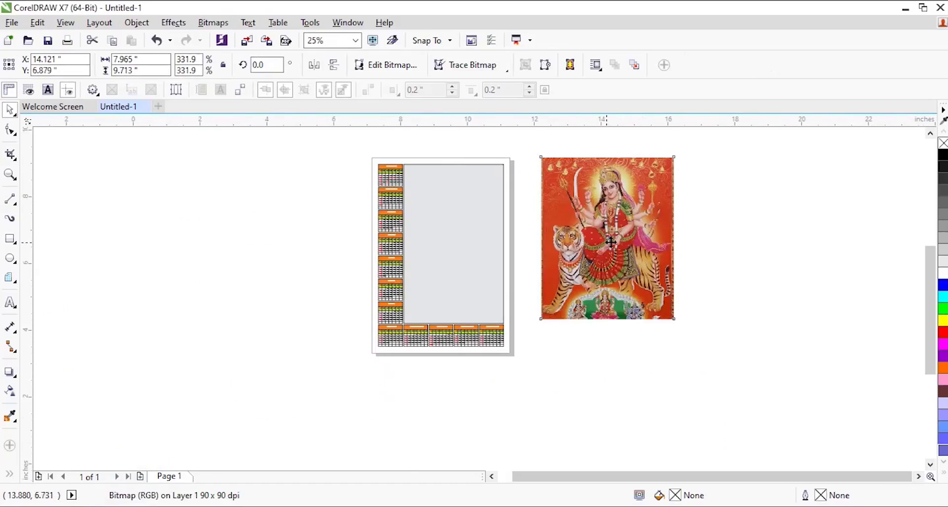
# Step: Scale the picture to about 7.11 by 8.67 inches and PowerClip it inside the calendar's large gray rectangle
pyautogui.scroll(1, 608, 246)
pyautogui.moveTo(465, 400); pyautogui.dragTo(491, 366)
pyautogui.rightClick(622, 267)
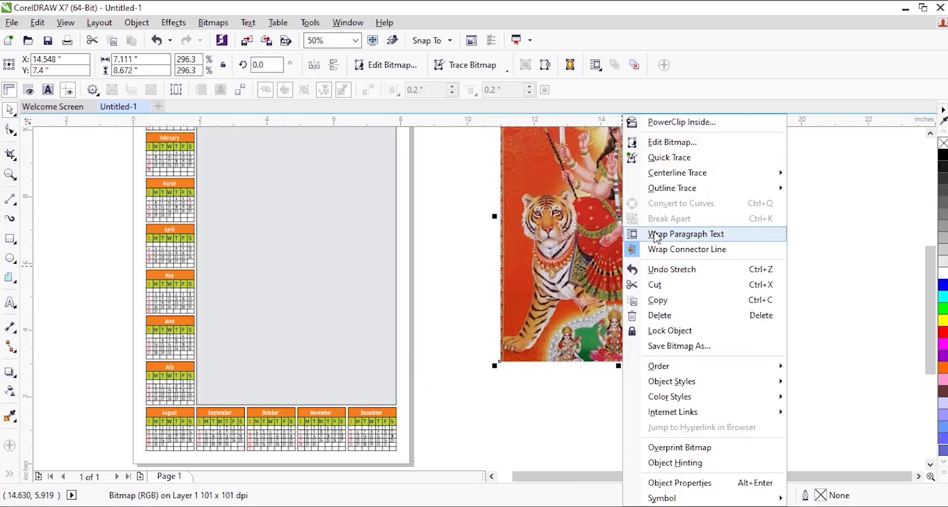
pyautogui.click(652, 125)
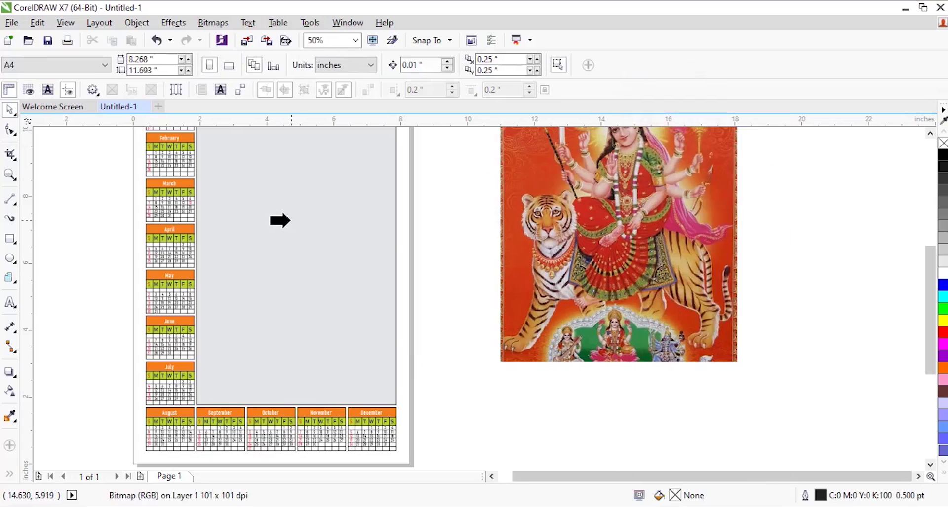
pyautogui.click(288, 222)
# Step: Fit the PowerClip picture proportionally inside its frame
pyautogui.scroll(-1, 479, 341)
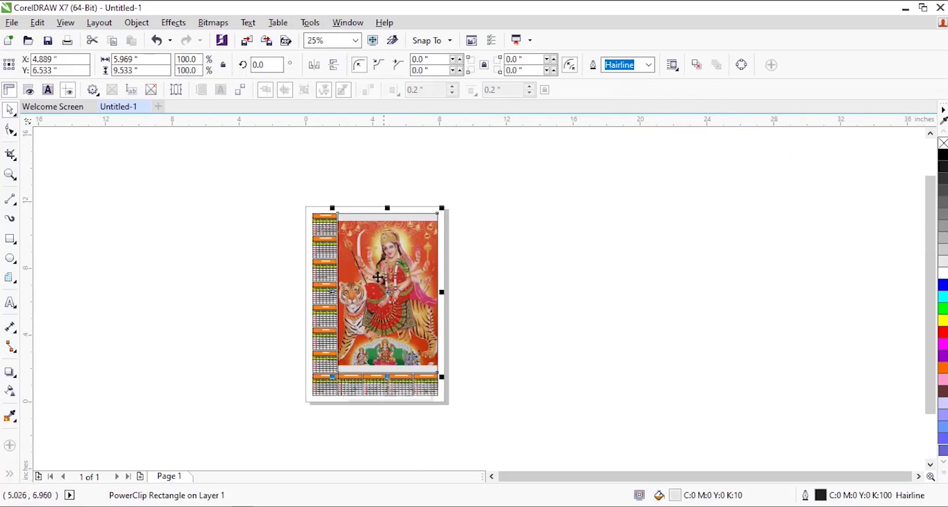
pyautogui.scroll(1, 403, 240)
pyautogui.scroll(-1, 403, 240)
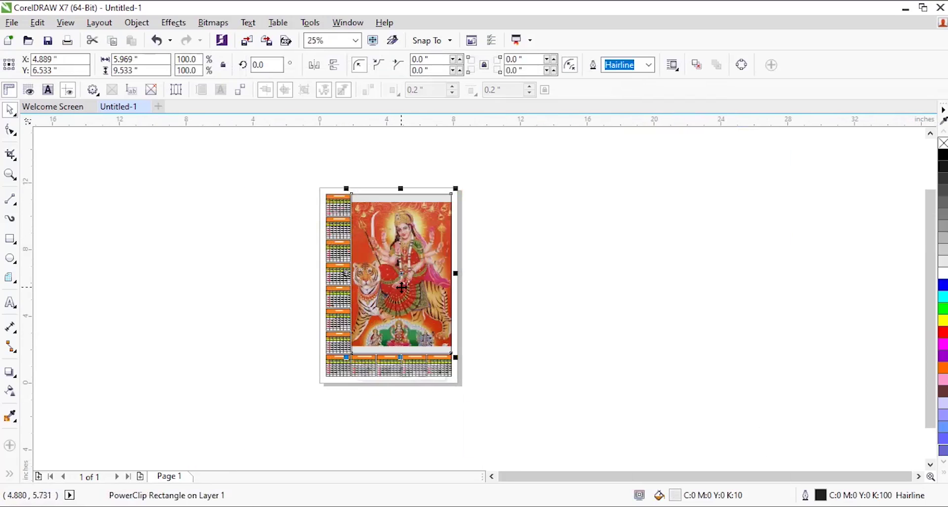
pyautogui.scroll(1, 402, 284)
pyautogui.moveTo(383, 437)
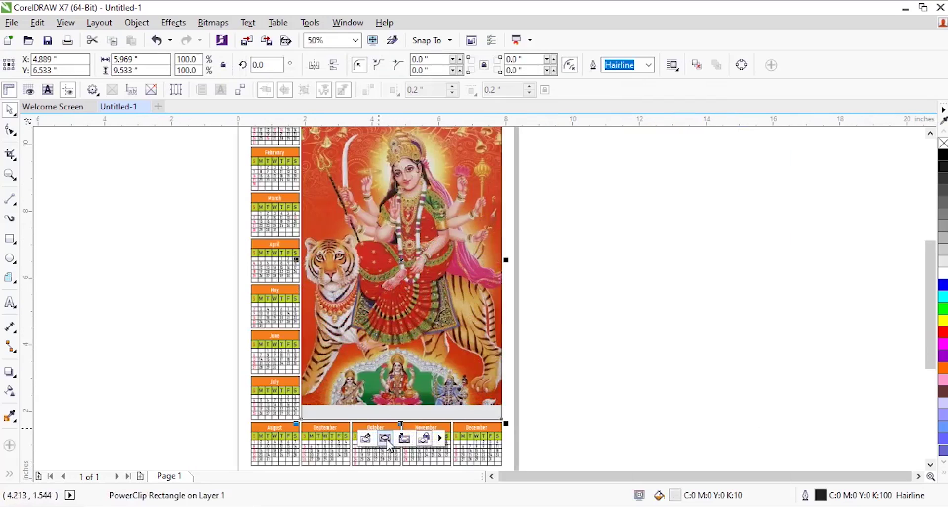
pyautogui.click(440, 438)
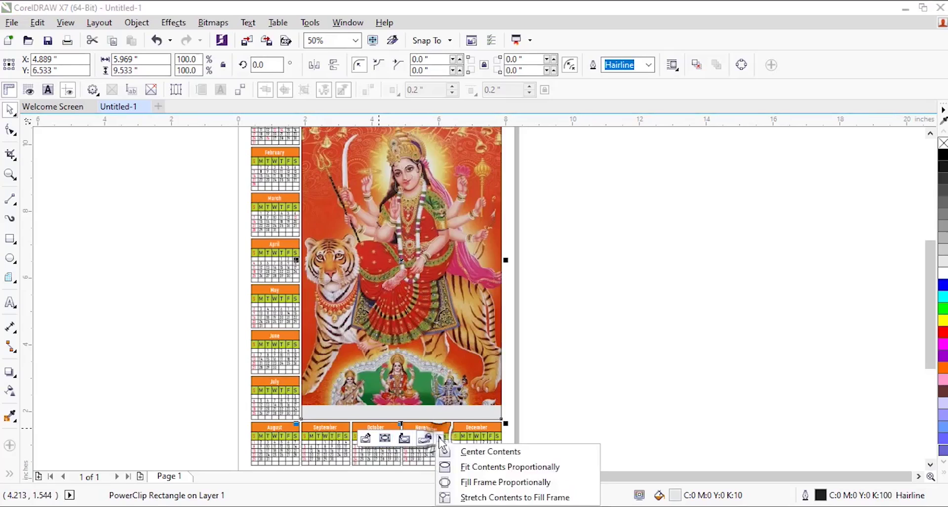
pyautogui.click(505, 467)
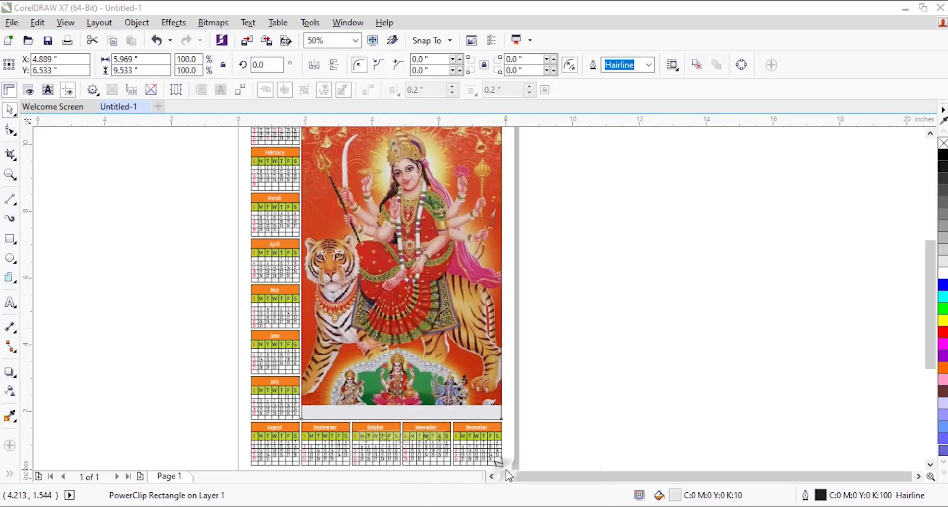
# Step: Center the picture within the PowerClip frame and check the whole calendar page
pyautogui.click(439, 438)
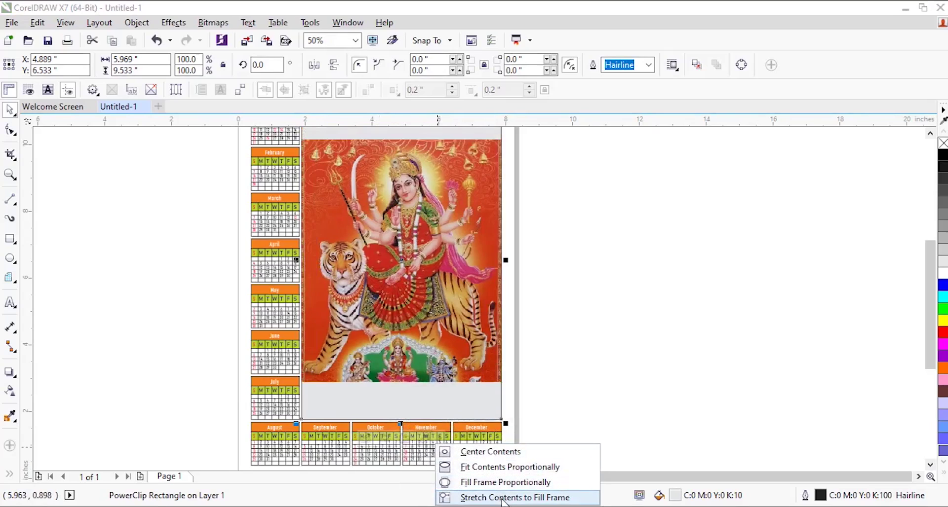
pyautogui.click(499, 451)
pyautogui.scroll(-2, 584, 340)
pyautogui.scroll(2, 584, 339)
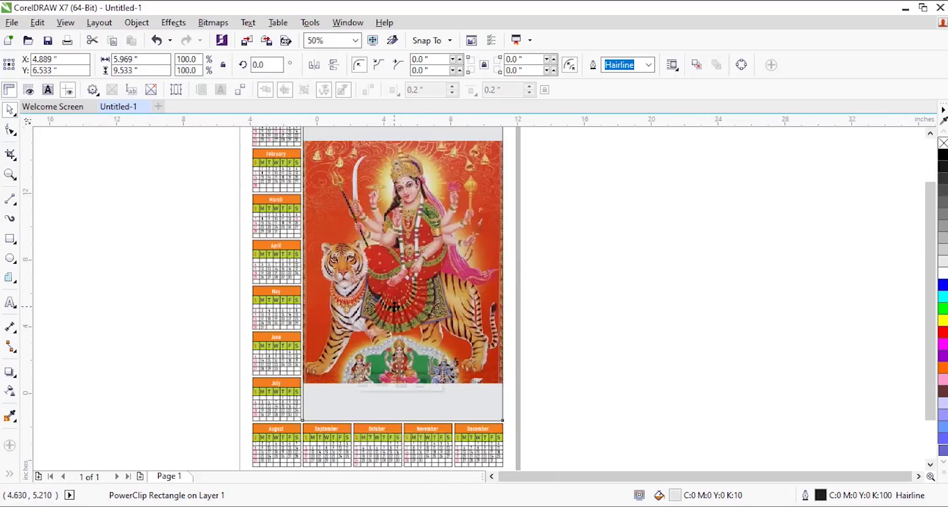
# Step: Fill the gray background of the picture's PowerClip frame with the red sampled from the picture beside the tiger
pyautogui.scroll(-1, 395, 313)
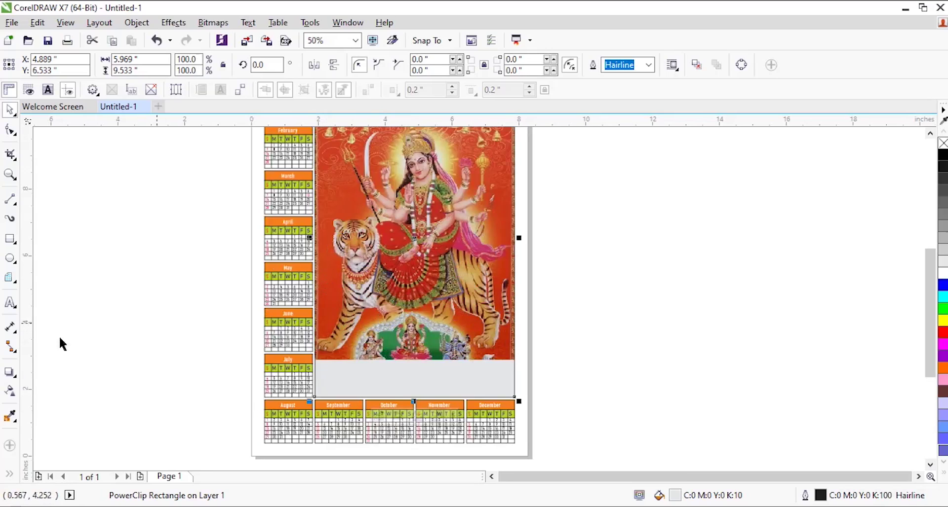
pyautogui.click(11, 417)
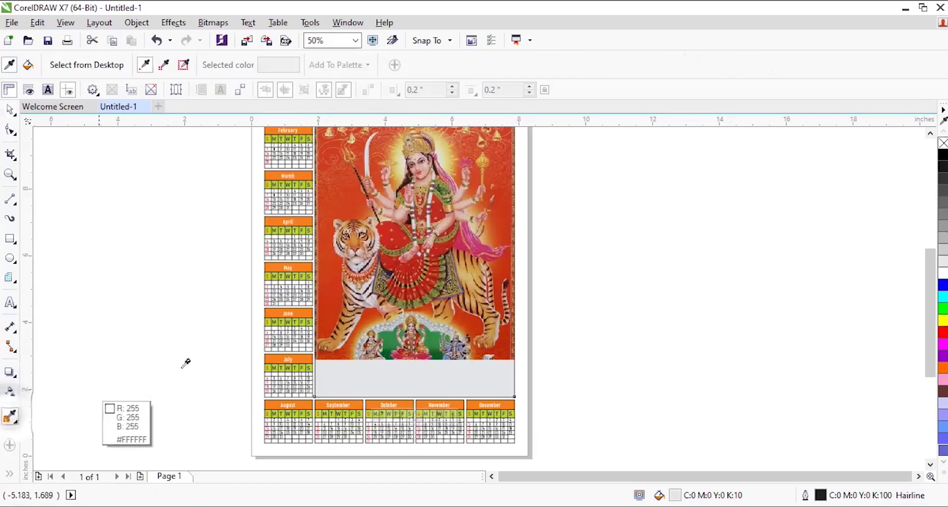
pyautogui.click(331, 276)
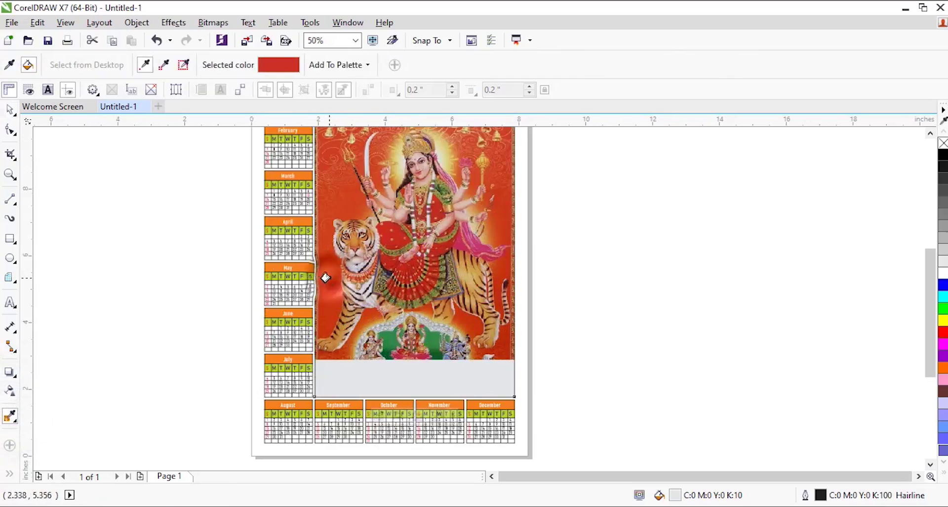
pyautogui.click(367, 373)
pyautogui.scroll(-1, 367, 374)
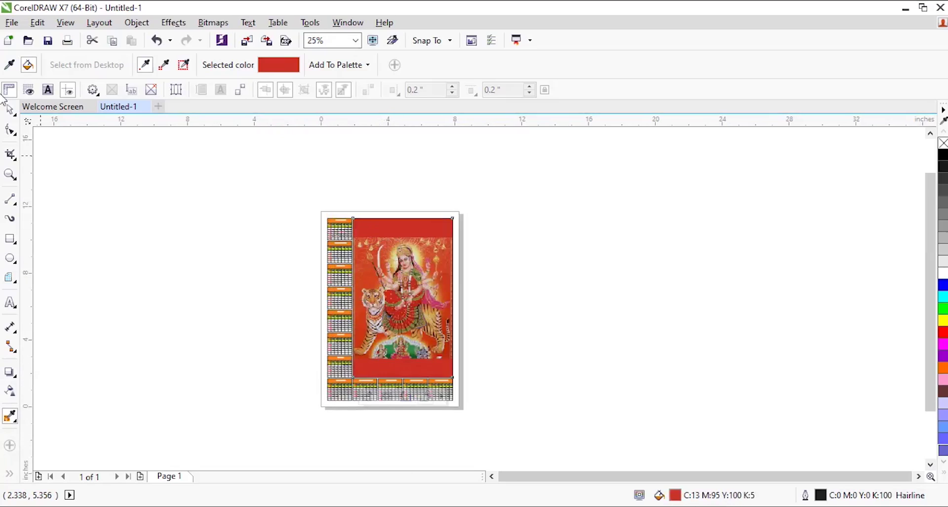
pyautogui.press('space')
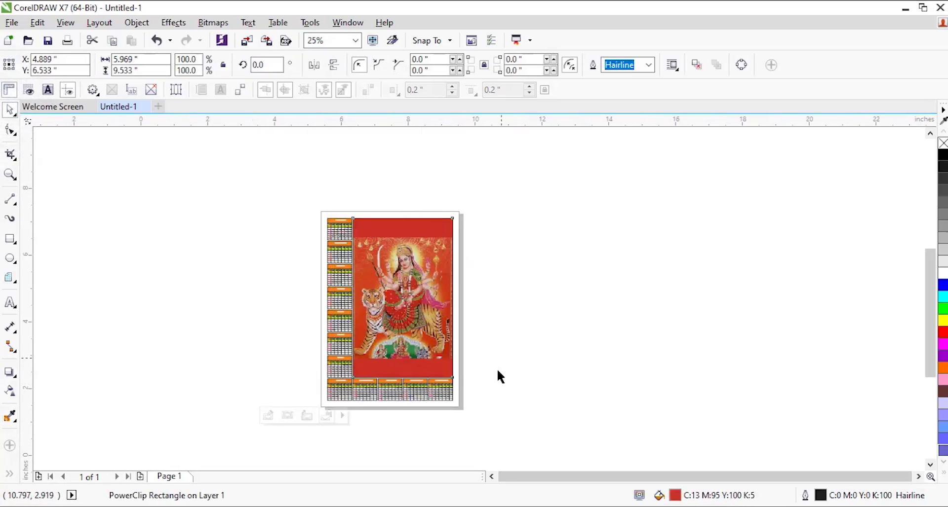
# Step: Add the artistic text 2021 beside the page and enlarge it to about 3.44 by 1.25 inches
pyautogui.scroll(1, 498, 375)
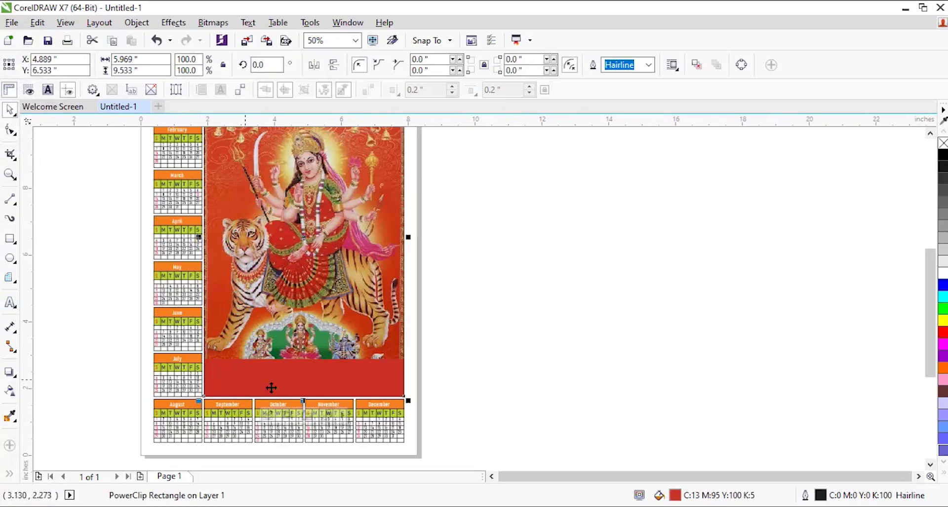
pyautogui.click(311, 360)
pyautogui.press('F8')
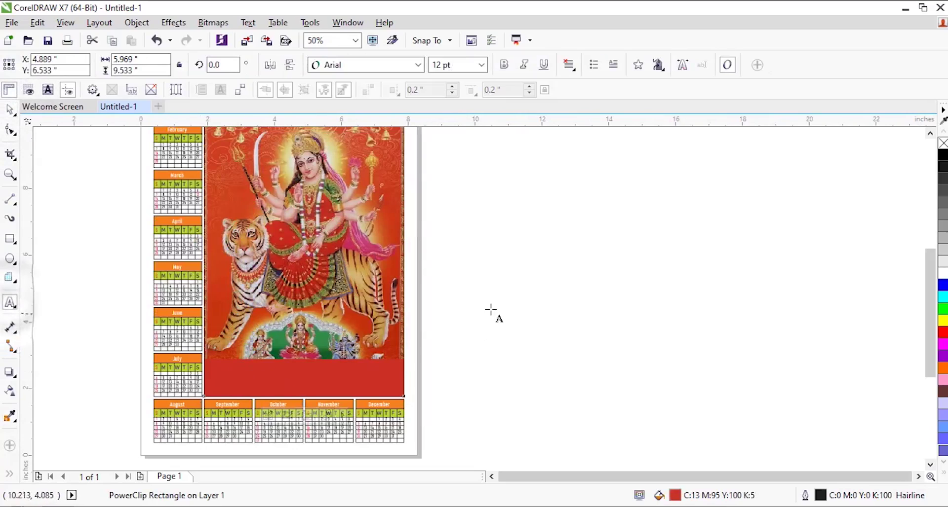
pyautogui.click(490, 308)
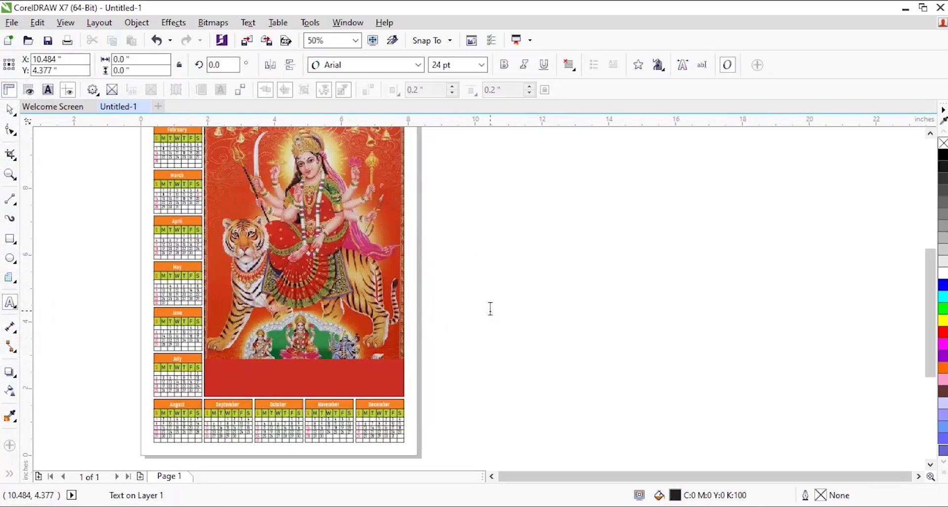
pyautogui.write('2021')
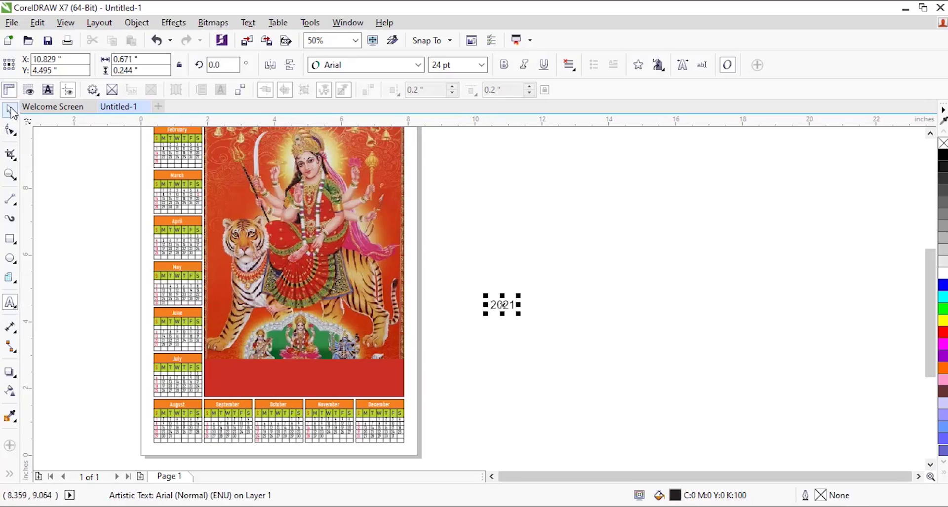
pyautogui.click(11, 111)
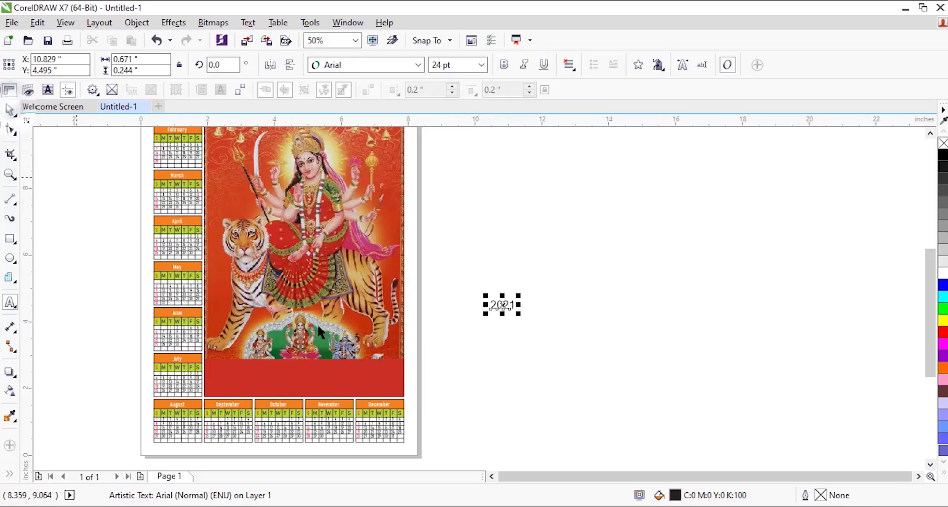
pyautogui.moveTo(518, 295); pyautogui.dragTo(561, 255)
# Step: Set the 2021 text's font to Futura PT Cond Bold
pyautogui.click(419, 65)
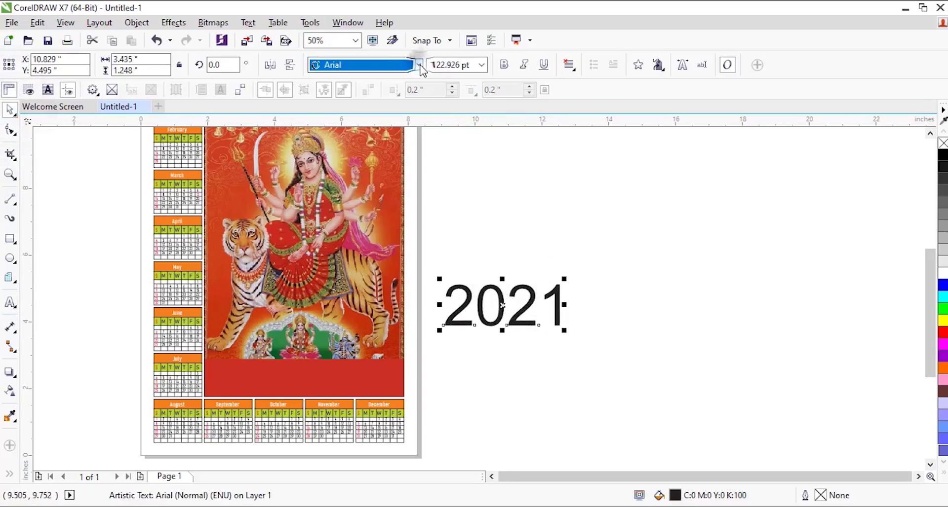
pyautogui.moveTo(402, 101)
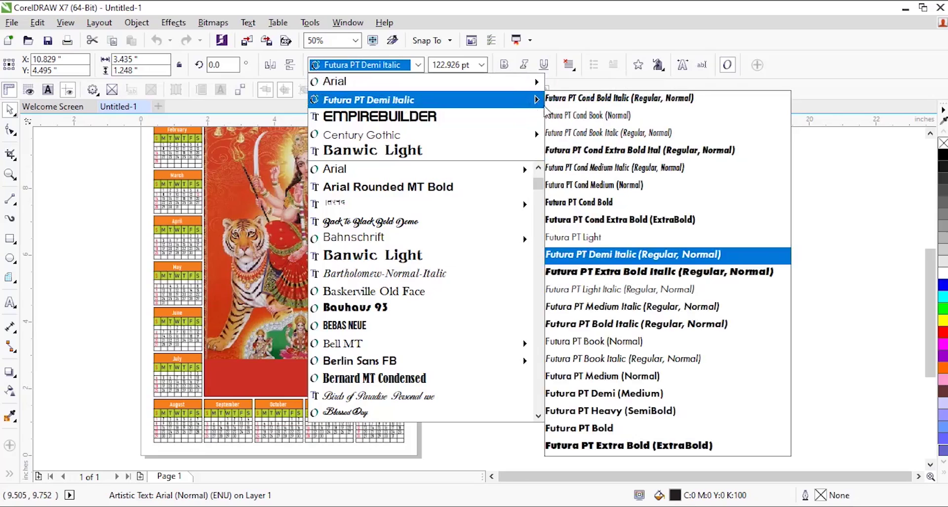
pyautogui.click(612, 202)
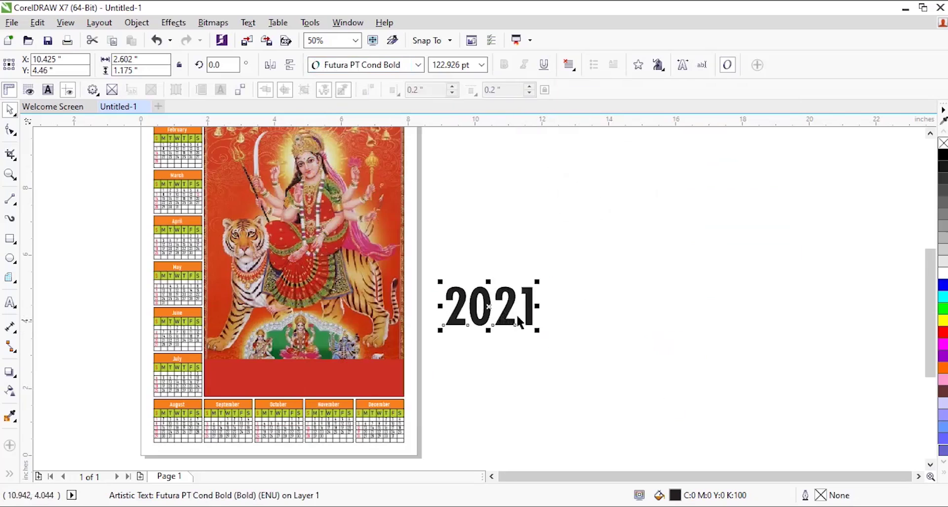
# Step: Place 2021 in the red band below the picture with an offset white copy over the black text, scaled to about 2.13 by 0.92 inches overall
pyautogui.keyDown('shift'); pyautogui.click(486, 307); pyautogui.keyUp('shift')
pyautogui.moveTo(487, 307); pyautogui.dragTo(287, 379)
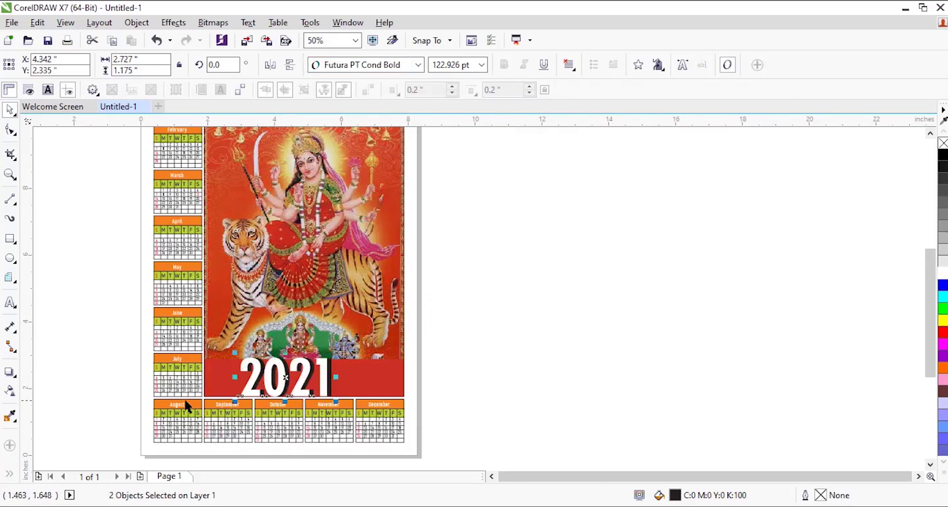
pyautogui.scroll(2, 187, 403)
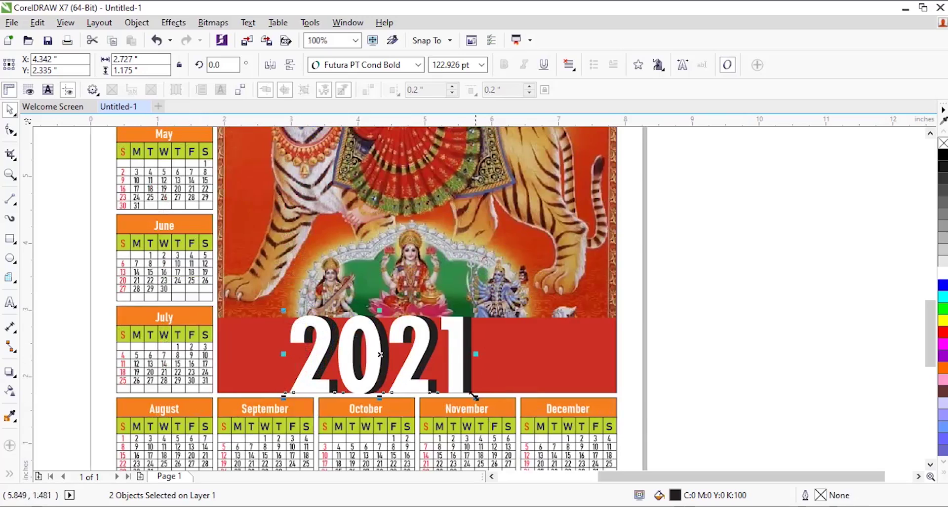
pyautogui.moveTo(475, 398)
pyautogui.mouseDown()
pyautogui.moveTo(449, 435)
pyautogui.moveTo(477, 398)
pyautogui.mouseUp()
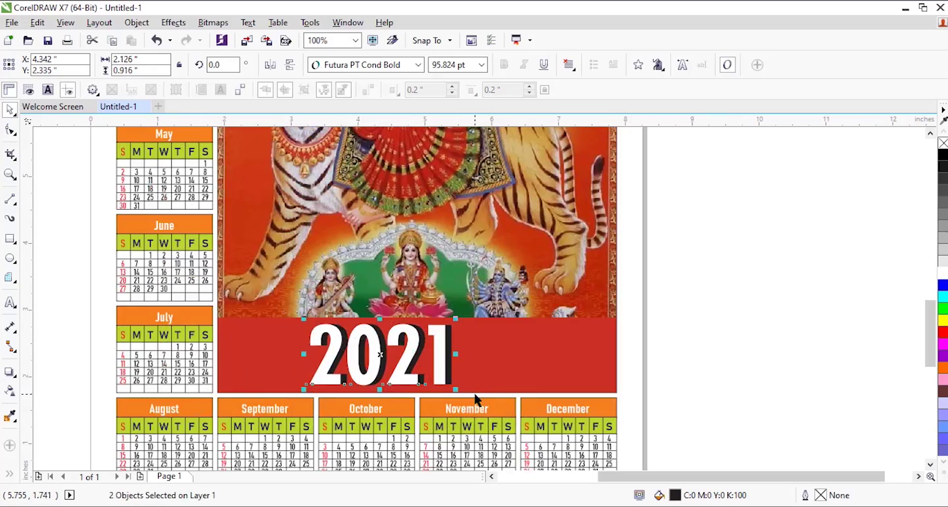
# Step: Group the two 2021 texts and center the group horizontally on the picture frame
pyautogui.hotkey('ctrl', 'g')
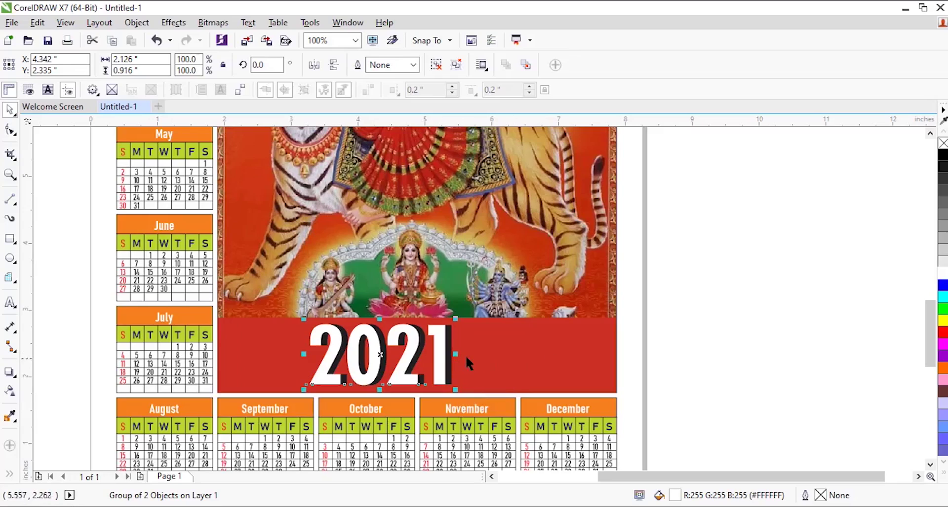
pyautogui.keyDown('shift'); pyautogui.click(482, 364); pyautogui.keyUp('shift')
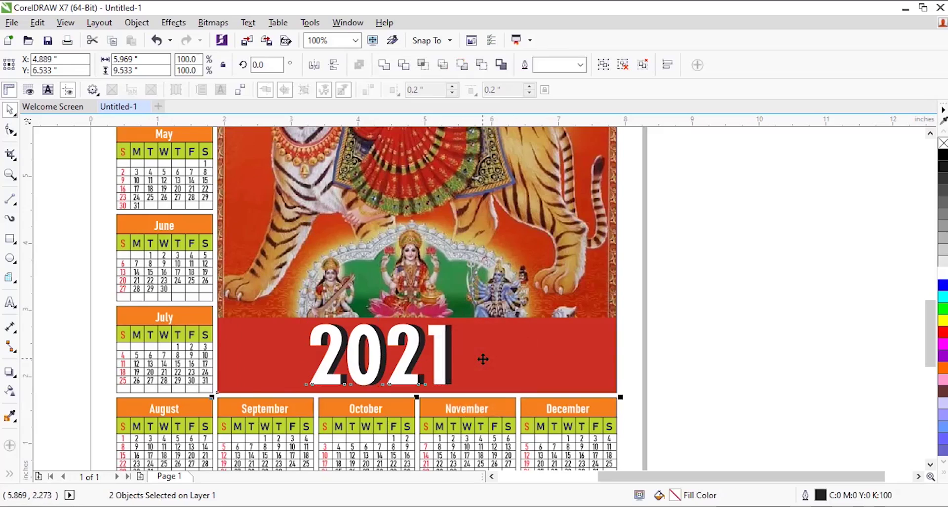
pyautogui.press('c')
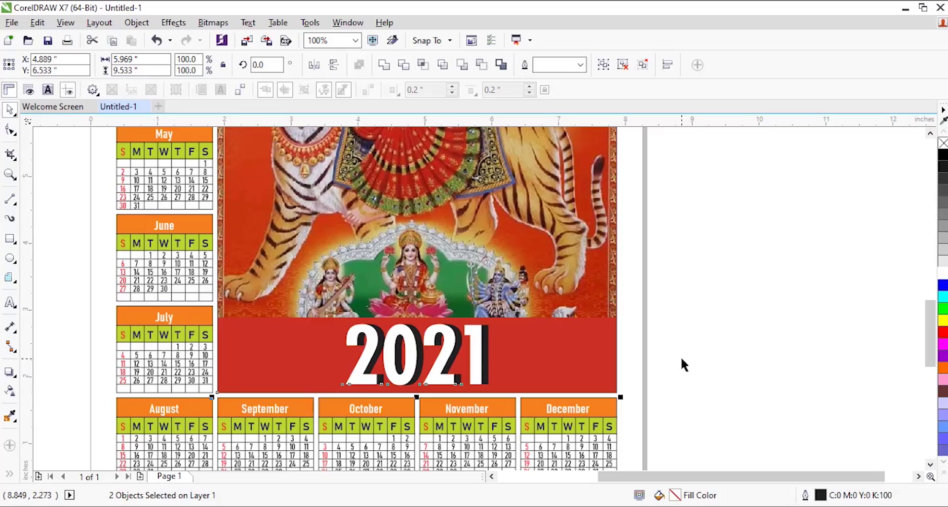
# Step: Add the Hindi text जय माता दी beside the page in the Kruti Dev 011 font at about 42.5 pt
pyautogui.scroll(-3, 682, 360)
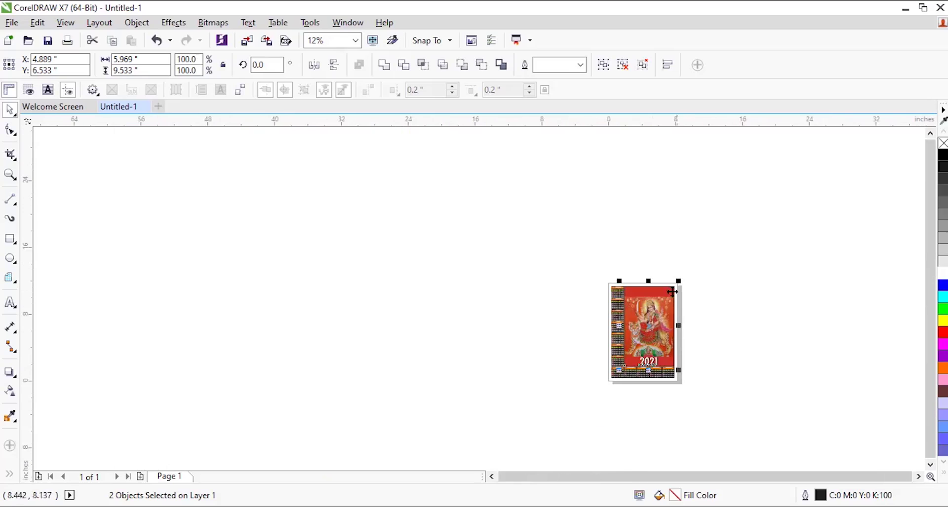
pyautogui.scroll(2, 698, 292)
pyautogui.scroll(1, 699, 293)
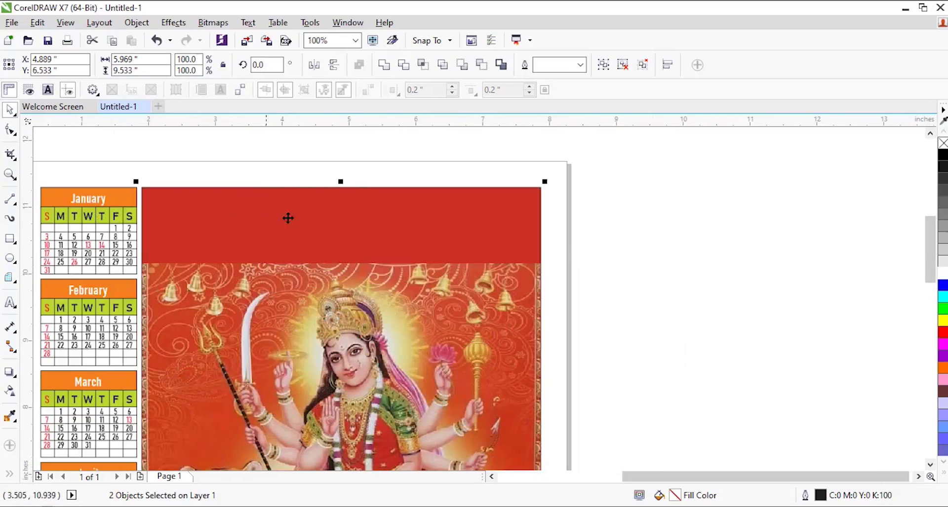
pyautogui.click(7, 308)
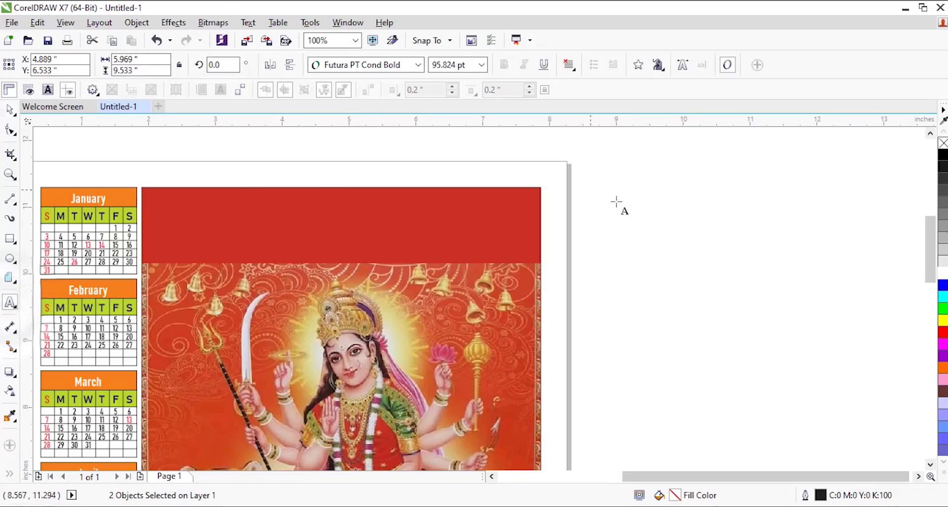
pyautogui.click(418, 64)
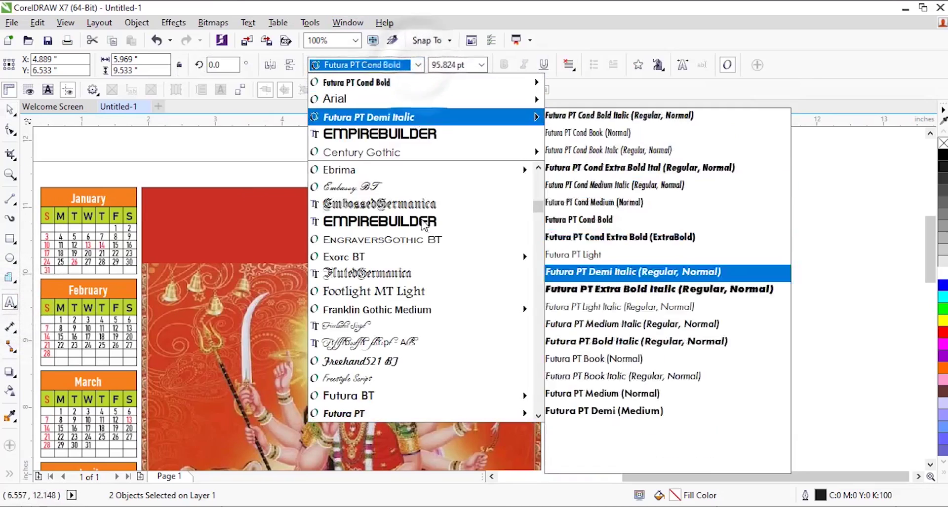
pyautogui.scroll(-10, 445, 315)
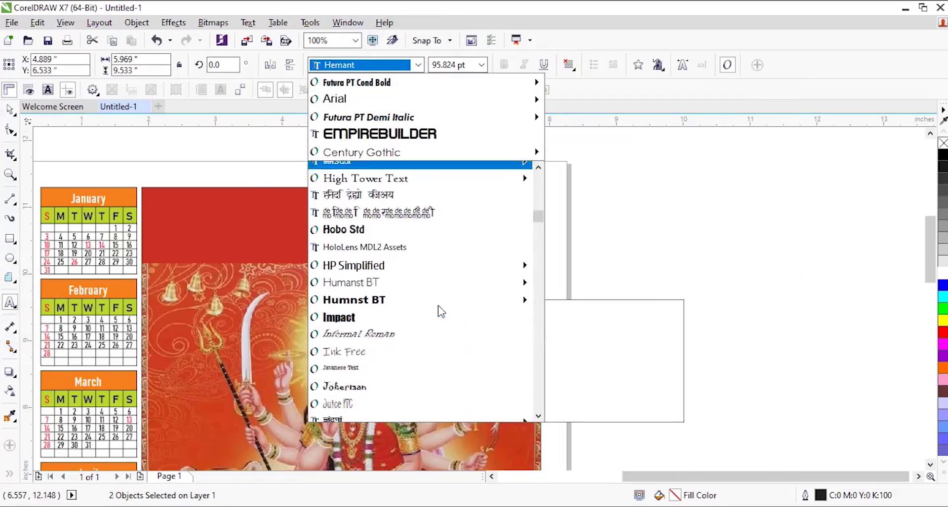
pyautogui.scroll(3, 440, 310)
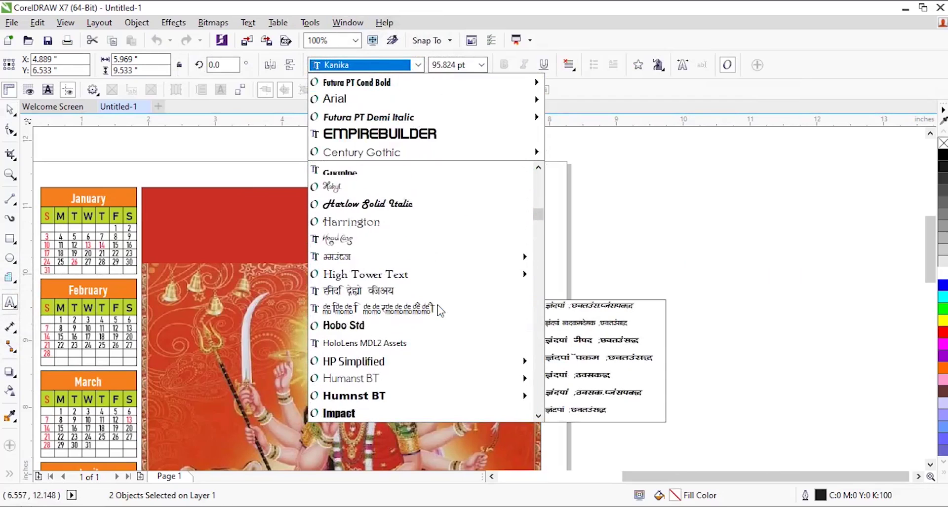
pyautogui.scroll(-4, 440, 310)
pyautogui.scroll(-2, 440, 310)
pyautogui.click(438, 311)
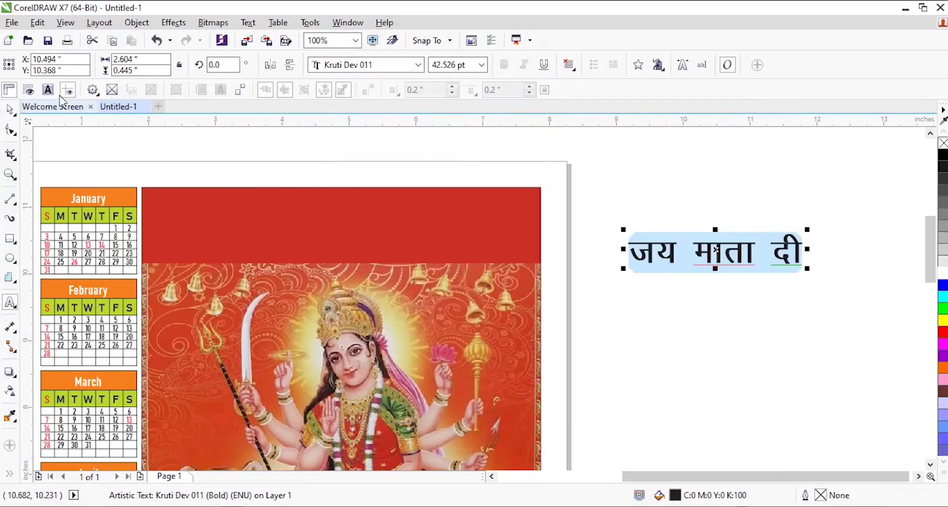
# Step: Tighten the character spacing of जय माता दी so the text is about 2.37 inches wide
pyautogui.click(11, 130)
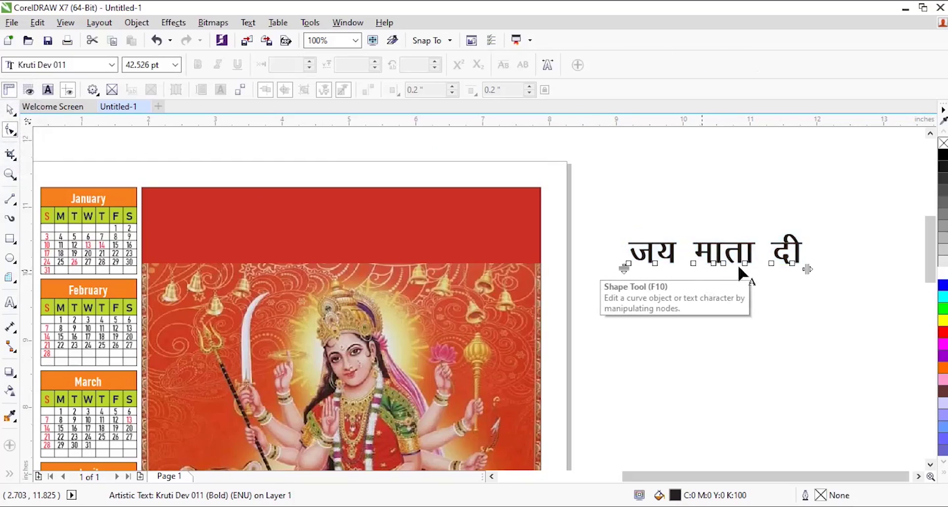
pyautogui.moveTo(808, 269)
pyautogui.mouseDown()
pyautogui.moveTo(744, 269)
pyautogui.moveTo(790, 270)
pyautogui.mouseUp()
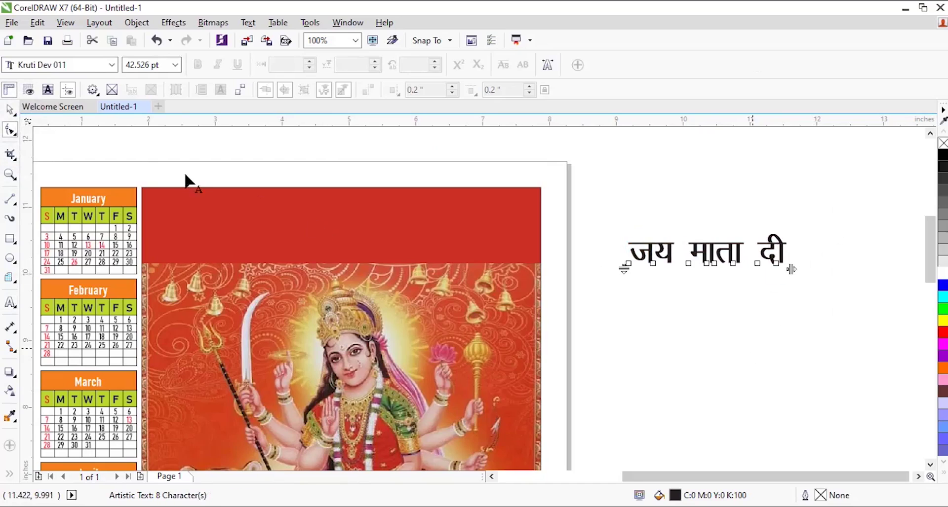
pyautogui.click(10, 108)
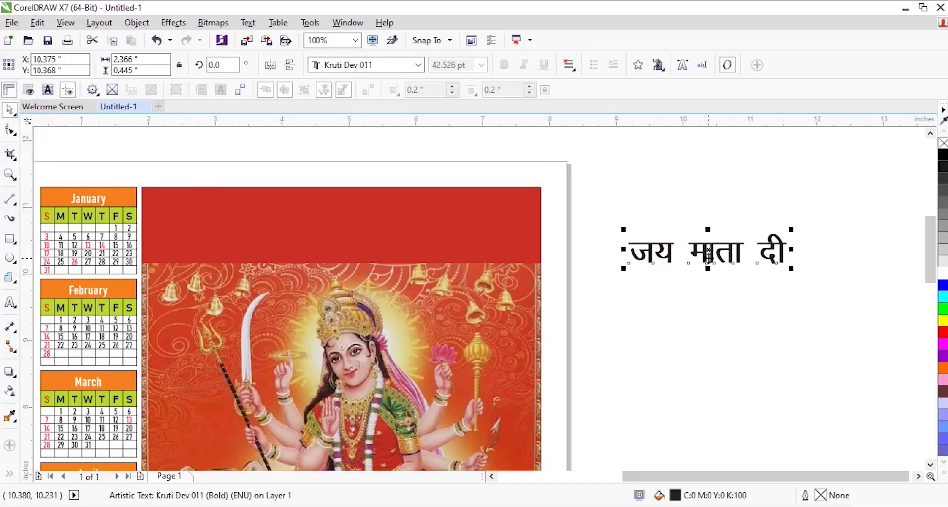
# Step: Place two copies of जय माता दी in the red band above the picture, rewrite the upper one as प्रेम से बोलो and color both white
pyautogui.moveTo(707, 251); pyautogui.dragTo(230, 205)
pyautogui.click(10, 302)
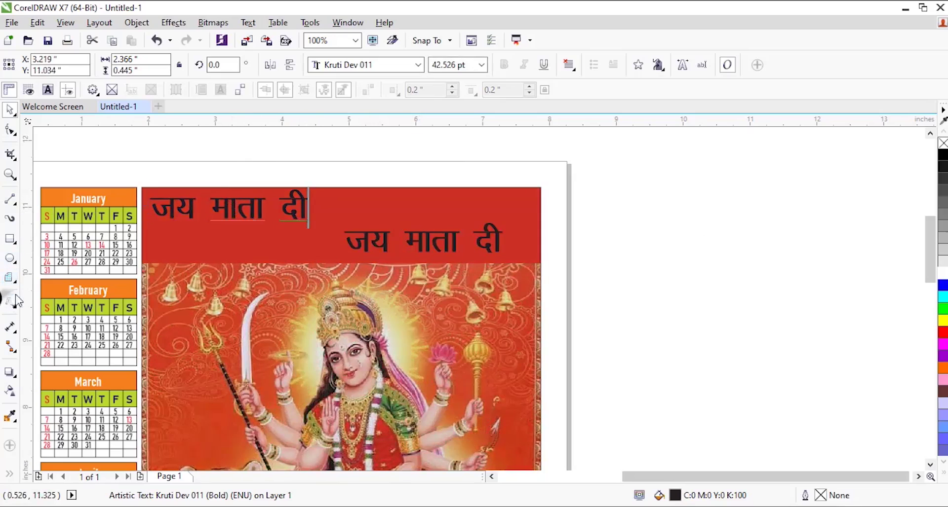
pyautogui.hotkey('ctrl', 'a')
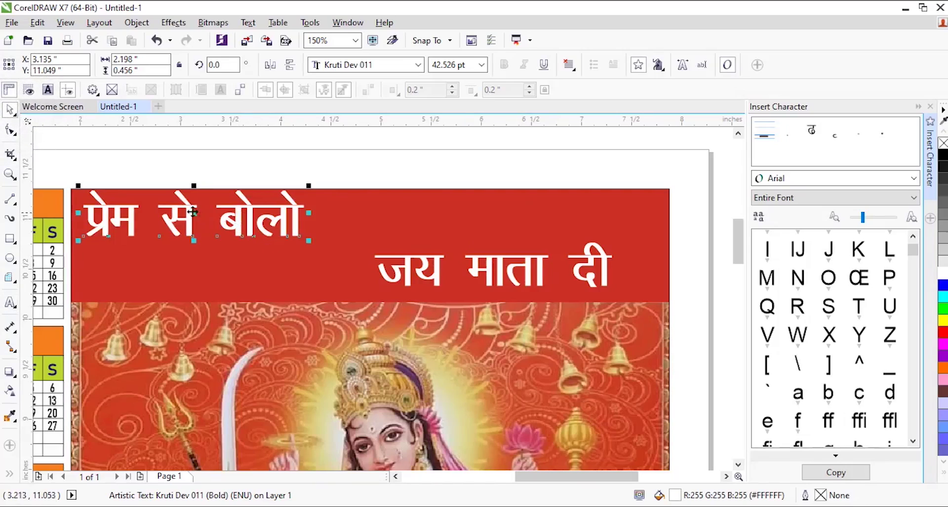
# Step: Duplicate प्रेम से बोलो and give the original an 8 pt black outline with rounded corners, placed behind the fill and scaling with the object
pyautogui.moveTo(192, 215); pyautogui.dragTo(89, 221)
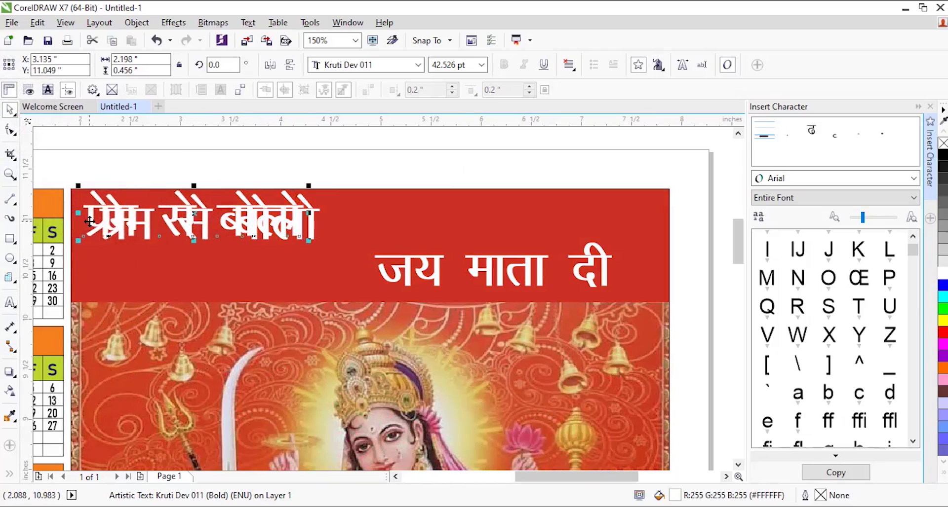
pyautogui.press('F12')
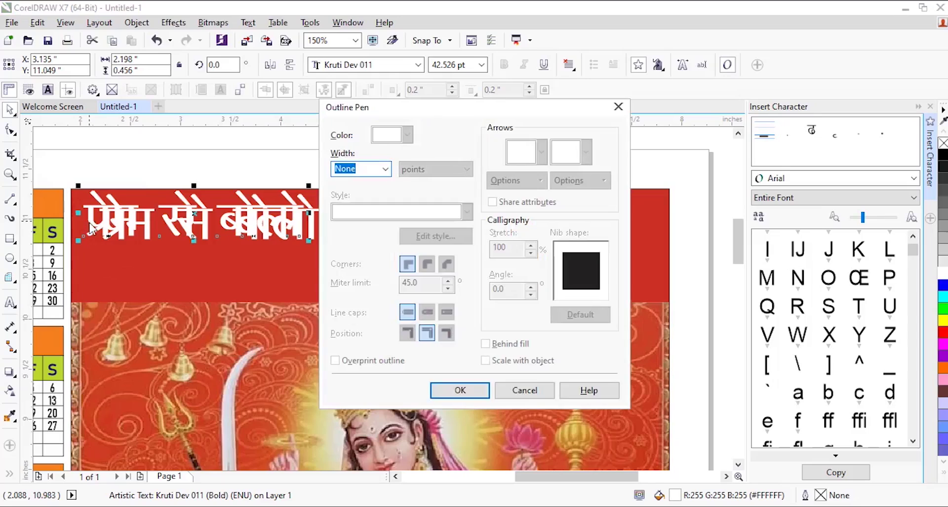
pyautogui.click(385, 169)
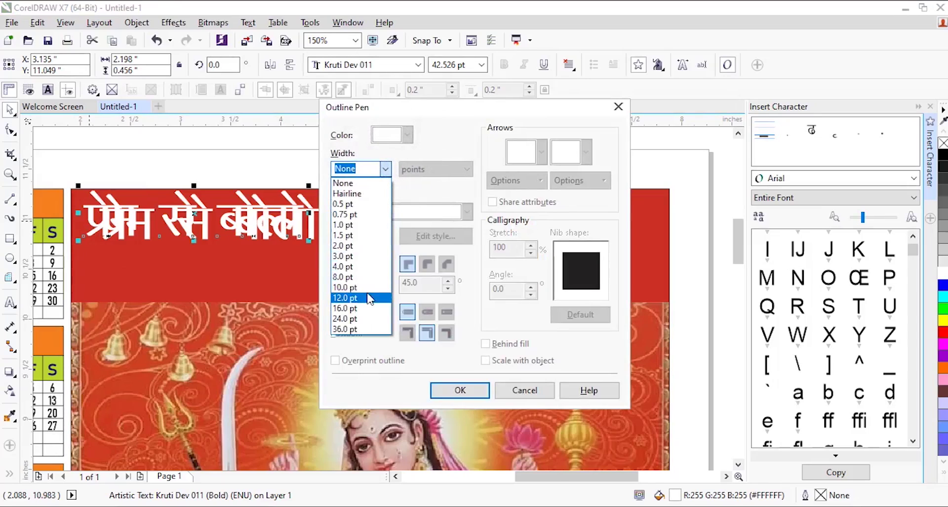
pyautogui.click(369, 298)
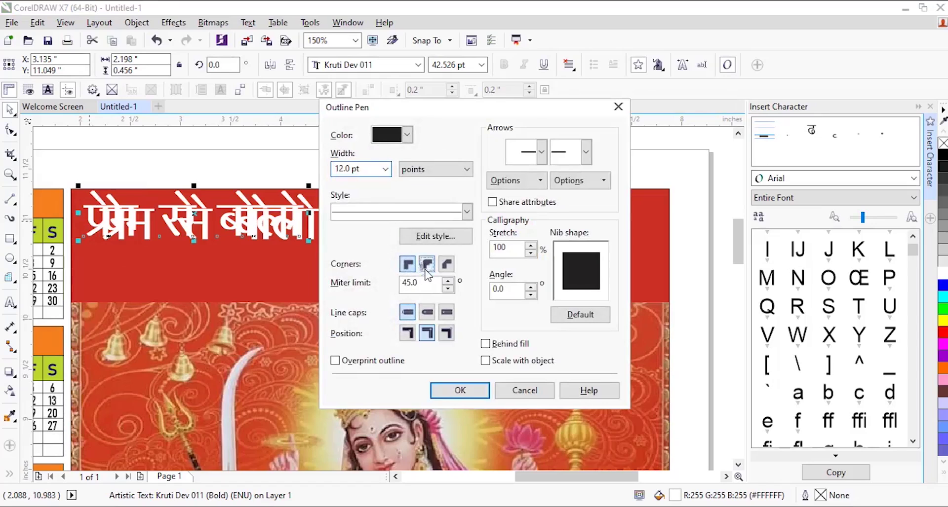
pyautogui.click(428, 265)
pyautogui.click(485, 344)
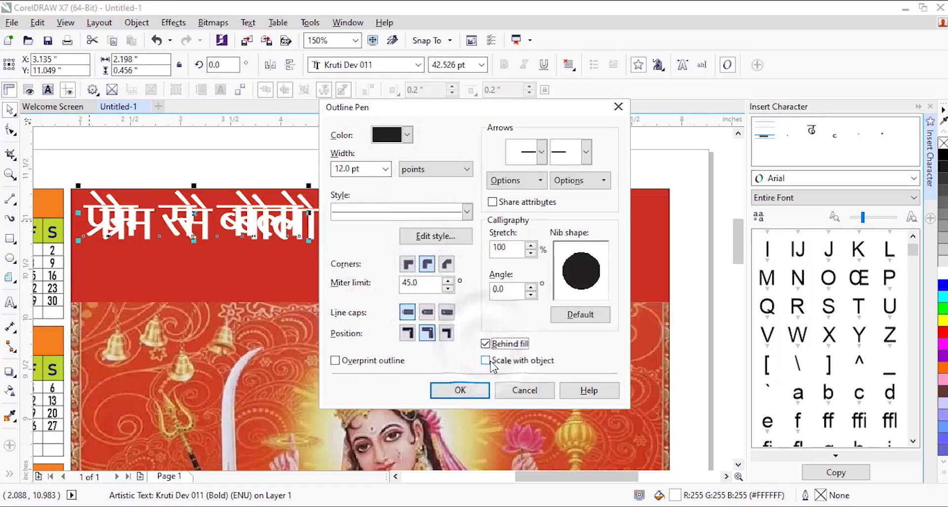
pyautogui.click(485, 362)
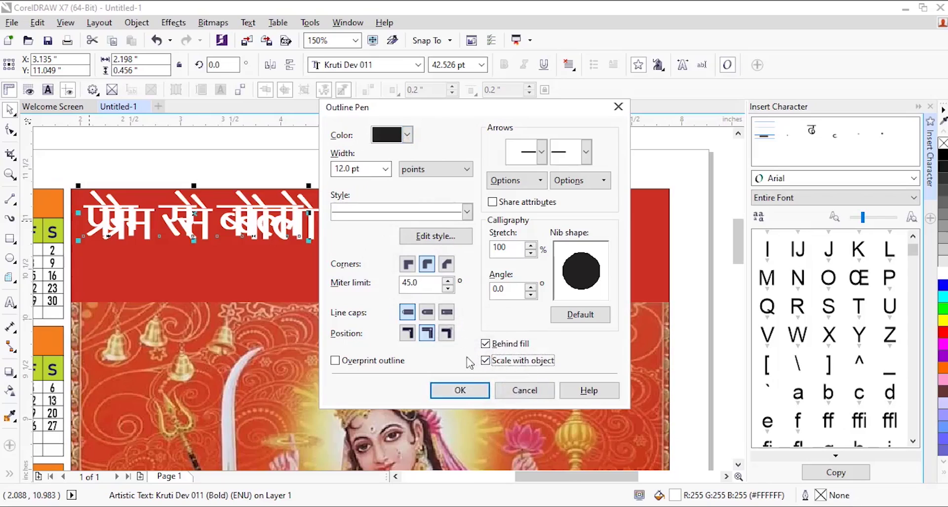
pyautogui.click(385, 169)
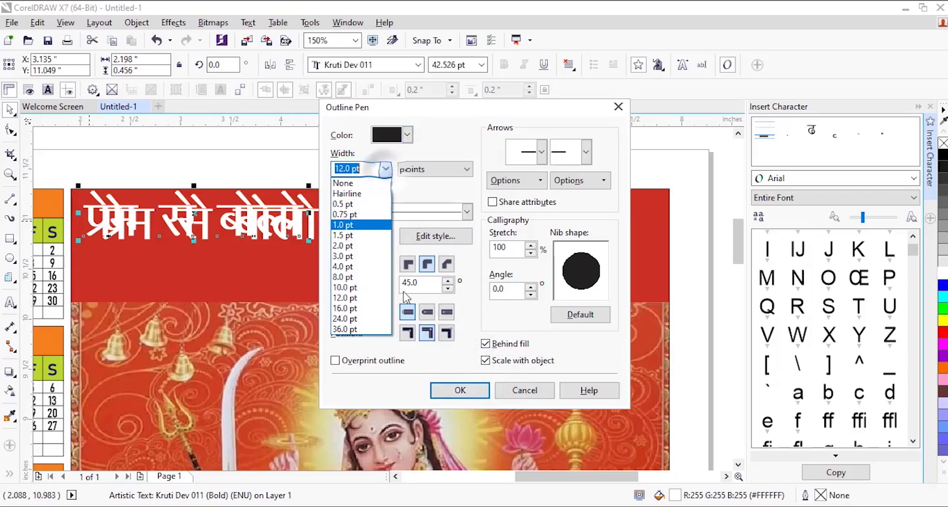
pyautogui.click(371, 279)
pyautogui.click(460, 391)
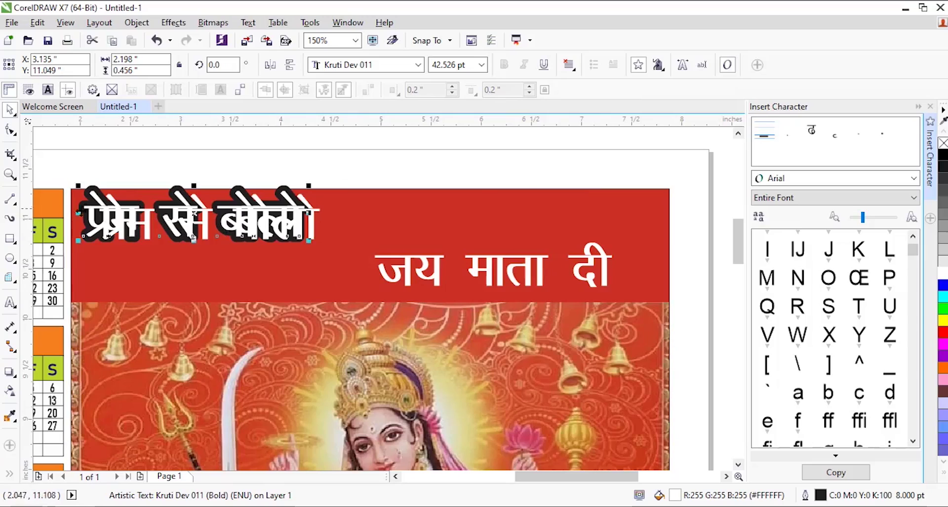
# Step: Color the offset copy of प्रेम से बोलो yellow and align it exactly over the black-outlined original
pyautogui.scroll(2, 64, 220)
pyautogui.moveTo(175, 219); pyautogui.dragTo(207, 227)
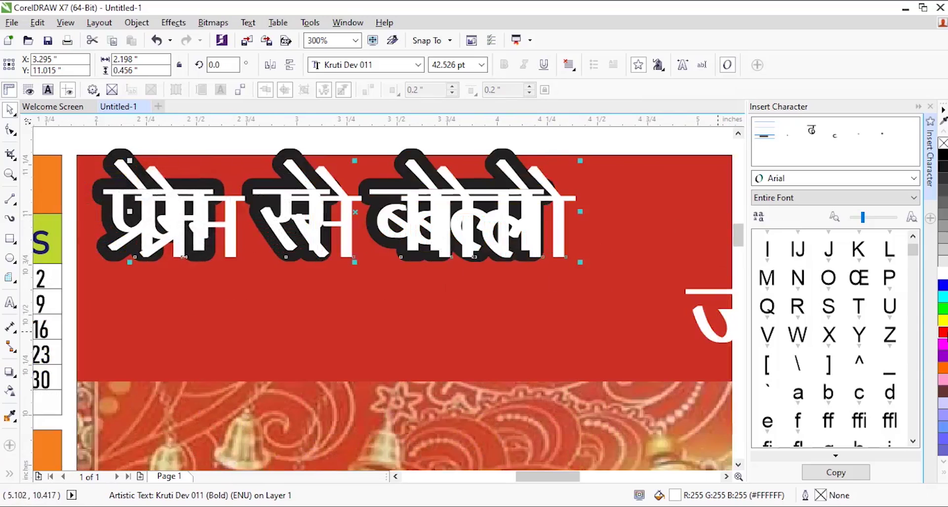
pyautogui.click(943, 326)
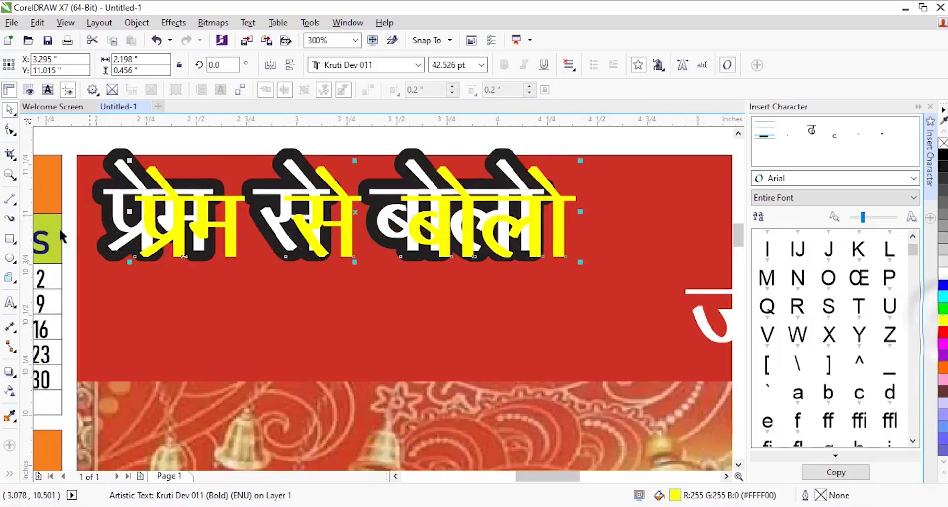
pyautogui.moveTo(179, 229); pyautogui.dragTo(147, 221)
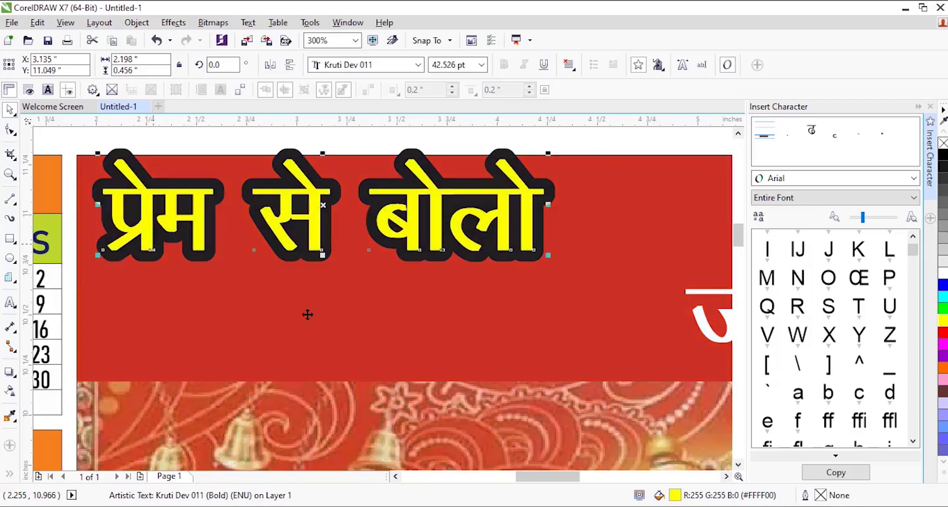
# Step: Select both प्रेम से बोलो texts and nudge them down and right to about X 3.375, Y 10.919 inches
pyautogui.scroll(-3, 309, 296)
pyautogui.moveTo(161, 190); pyautogui.dragTo(288, 274)
pyautogui.scroll(1, 218, 235)
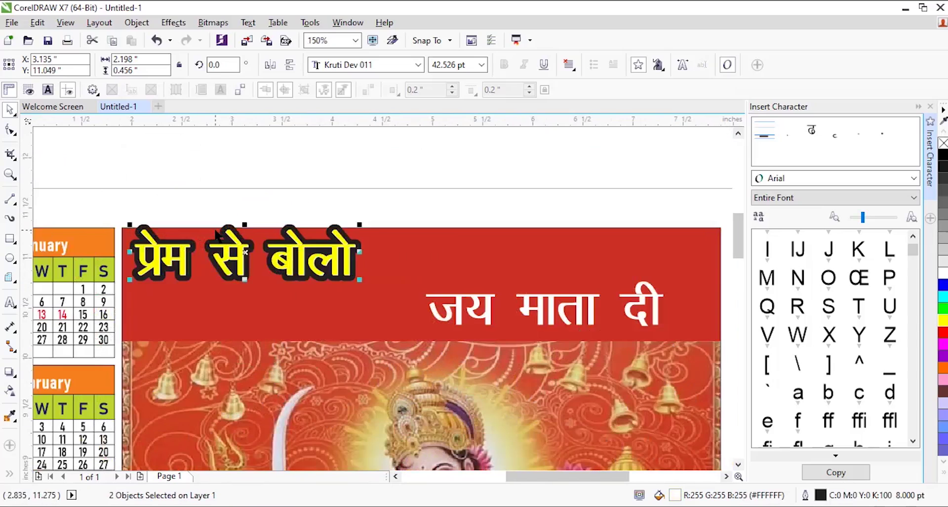
pyautogui.press('Down')
pyautogui.press('Down')
pyautogui.press('Down')
pyautogui.press('Down')
pyautogui.press('Down')
pyautogui.press('Down')
pyautogui.press('Down')
pyautogui.press('Down')
pyautogui.press('Down')
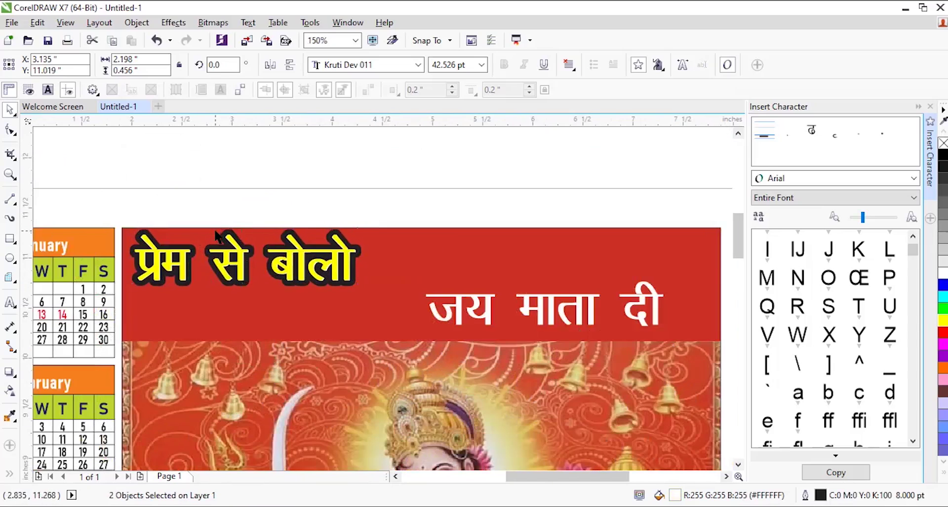
pyautogui.press('Down')
pyautogui.press('Down')
pyautogui.press('Down')
pyautogui.press('Down')
pyautogui.press('Right')
pyautogui.press('Right')
pyautogui.press('Right')
pyautogui.press('Right')
pyautogui.press('Right')
pyautogui.press('Right')
pyautogui.press('Right')
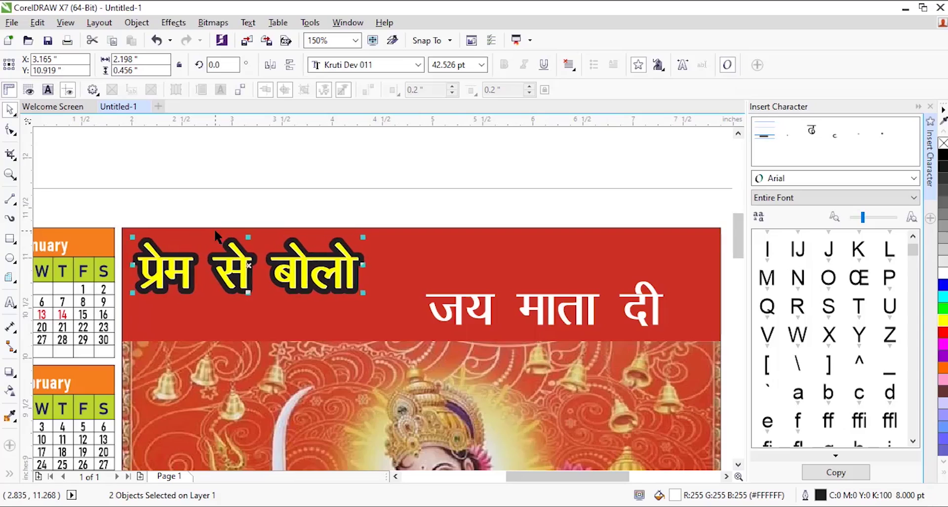
pyautogui.press('Right')
pyautogui.press('Right')
pyautogui.press('Right')
pyautogui.press('Right')
pyautogui.press('Right')
pyautogui.press('Right')
pyautogui.press('Right')
pyautogui.press('Right')
pyautogui.press('Right')
pyautogui.press('Right')
pyautogui.press('Right')
pyautogui.press('Right')
pyautogui.press('Right')
pyautogui.press('Right')
pyautogui.press('Right')
pyautogui.press('Right')
pyautogui.press('Right')
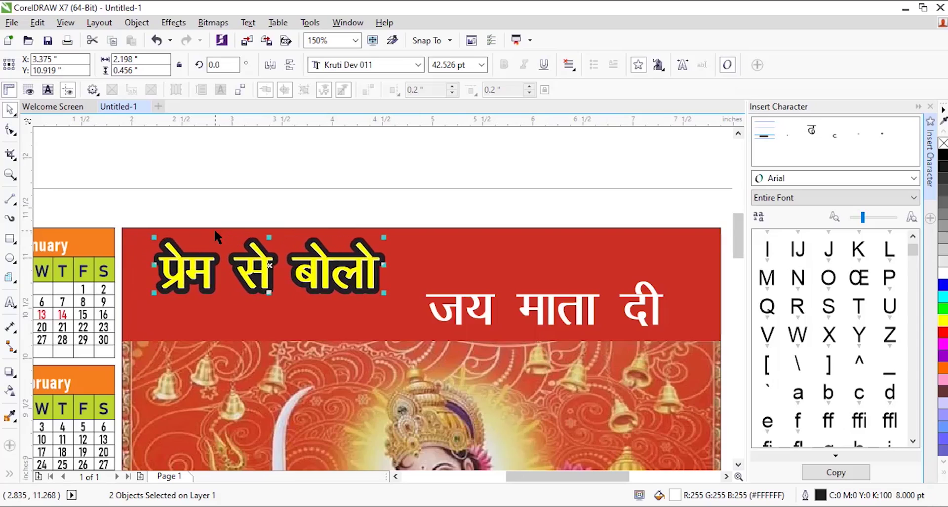
# Step: Scale down the grouped 2021 title proportionally in the red band below the picture
pyautogui.click(476, 308)
pyautogui.hotkey('shift', 'F4')
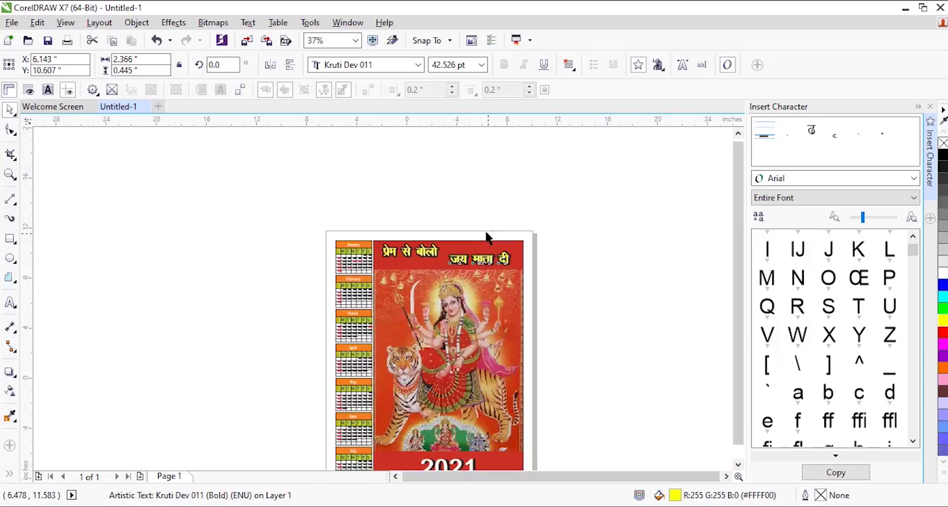
pyautogui.scroll(1, 479, 348)
pyautogui.scroll(3, 486, 380)
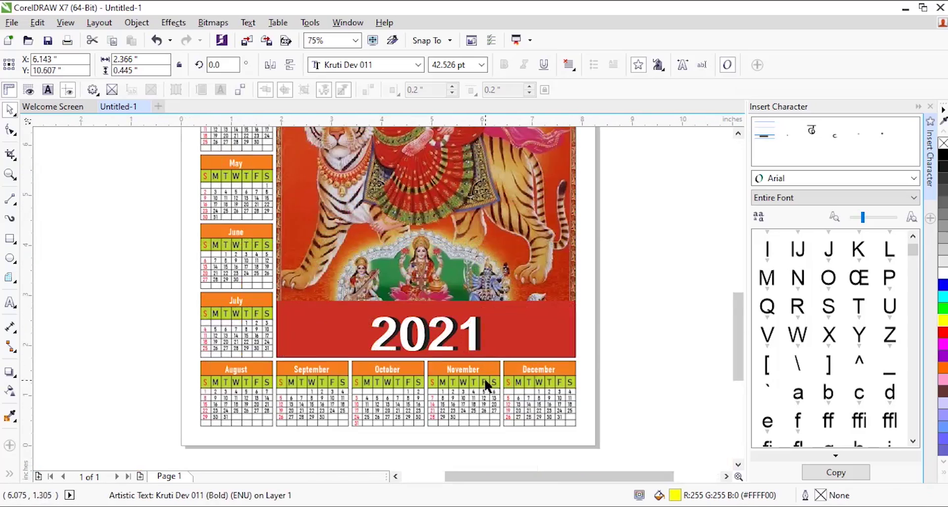
pyautogui.moveTo(617, 296); pyautogui.dragTo(351, 356)
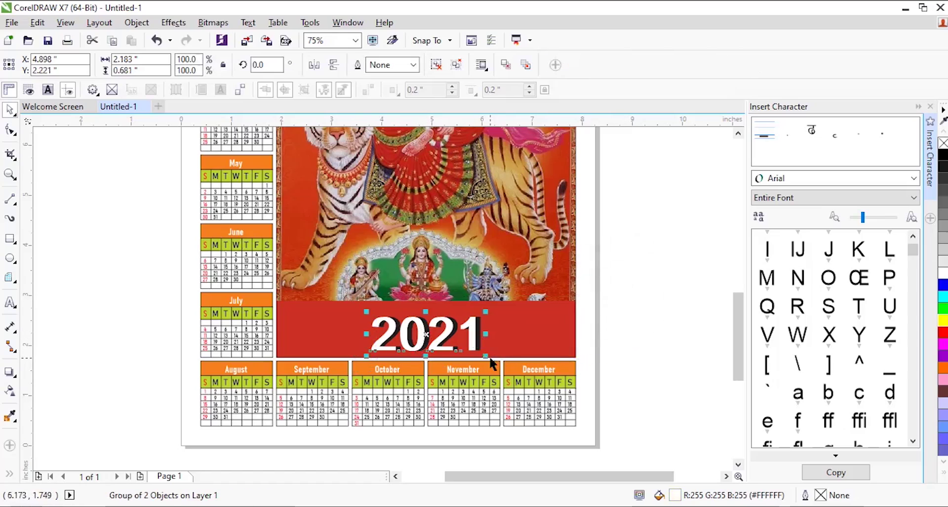
pyautogui.moveTo(483, 355); pyautogui.dragTo(441, 312)
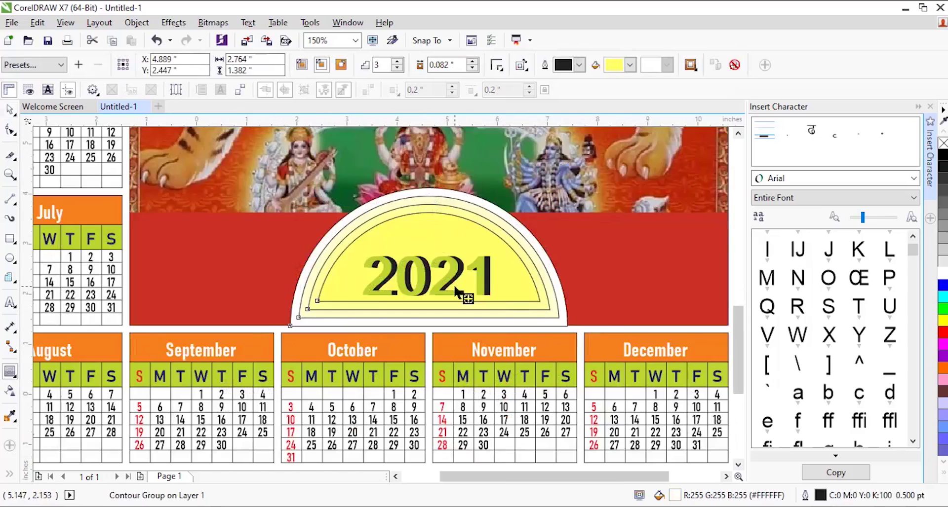
# Step: Examine the finished calendar page and the framed copy beside it, including the red dates in the January and February grids
pyautogui.scroll(-3, 461, 296)
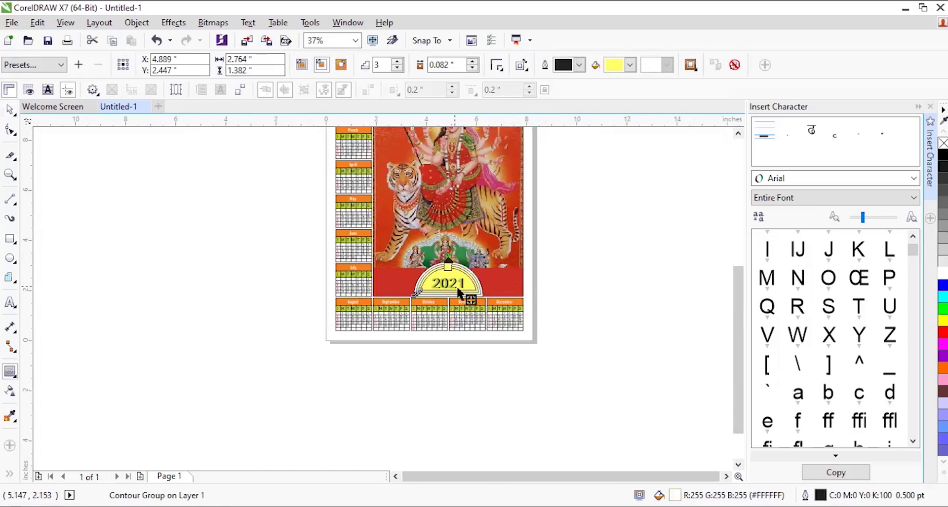
pyautogui.click(10, 109)
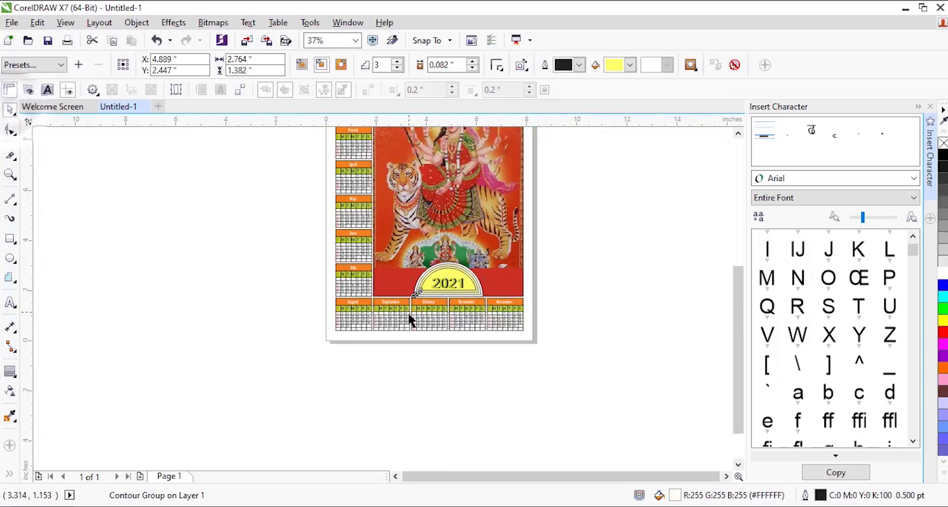
pyautogui.scroll(-2, 407, 316)
pyautogui.scroll(2, 431, 223)
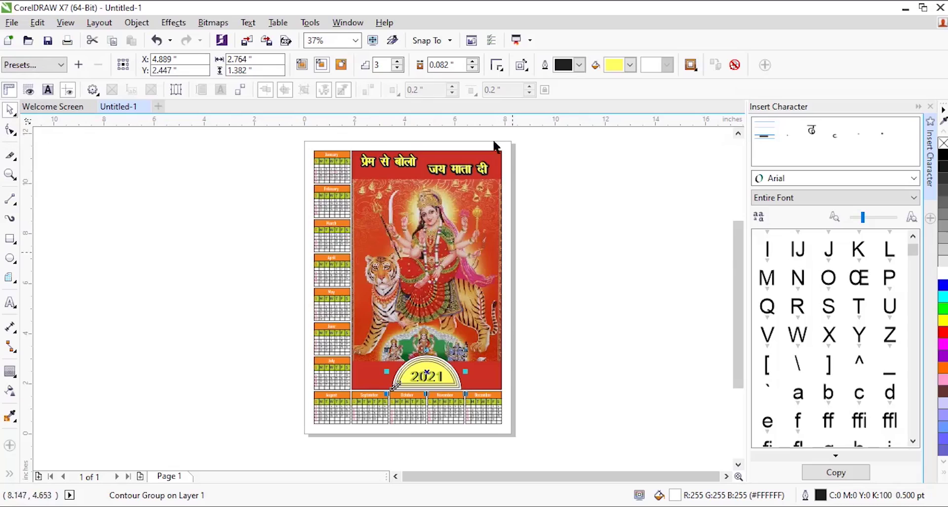
pyautogui.hscroll(-3, 374, 426)
pyautogui.click(229, 206)
pyautogui.scroll(4, 268, 165)
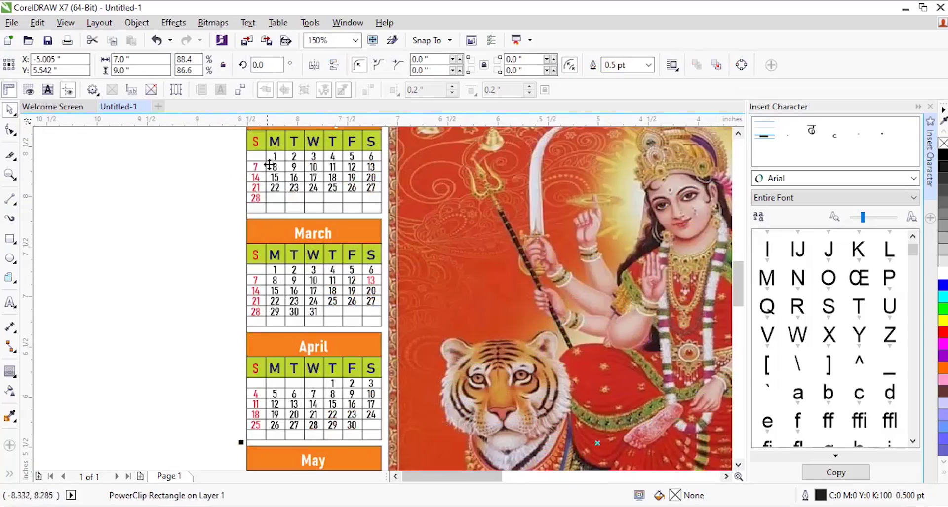
pyautogui.scroll(-2, 306, 223)
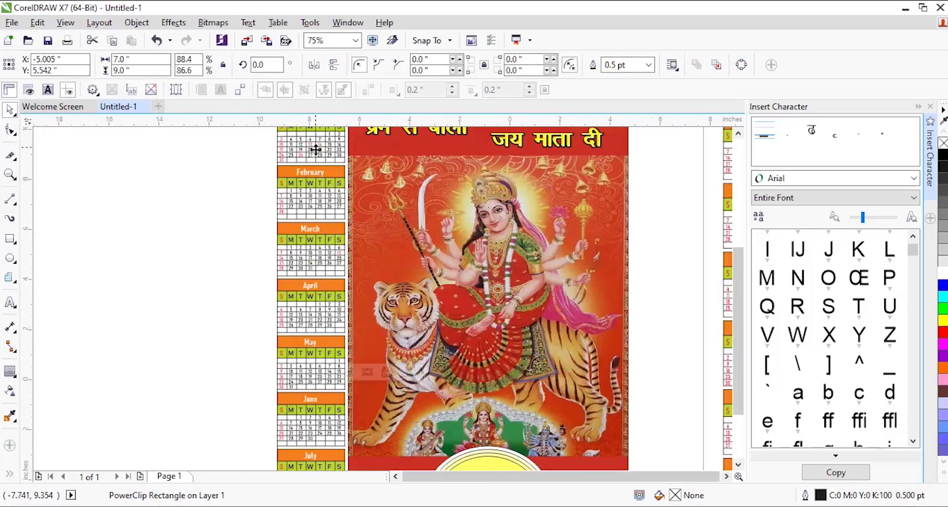
pyautogui.scroll(-2, 307, 148)
pyautogui.scroll(4, 311, 145)
pyautogui.scroll(2, 313, 140)
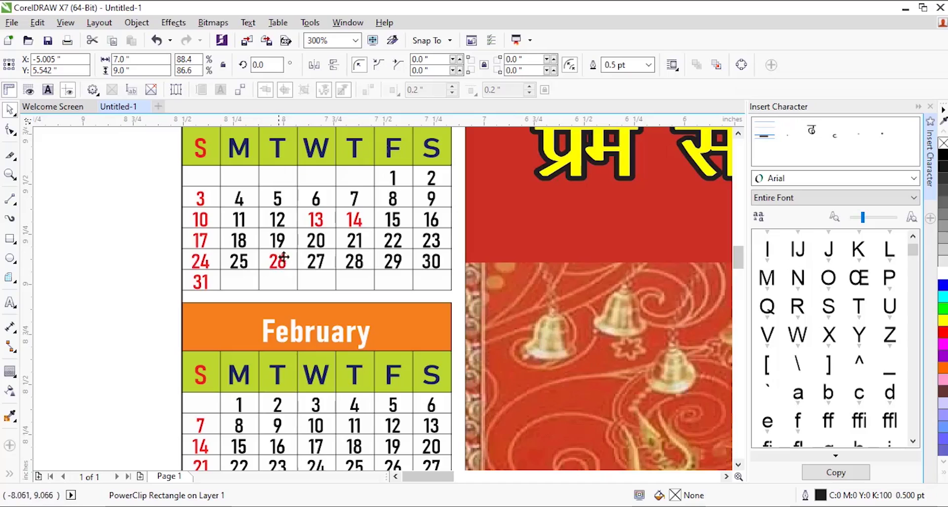
pyautogui.scroll(-6, 271, 264)
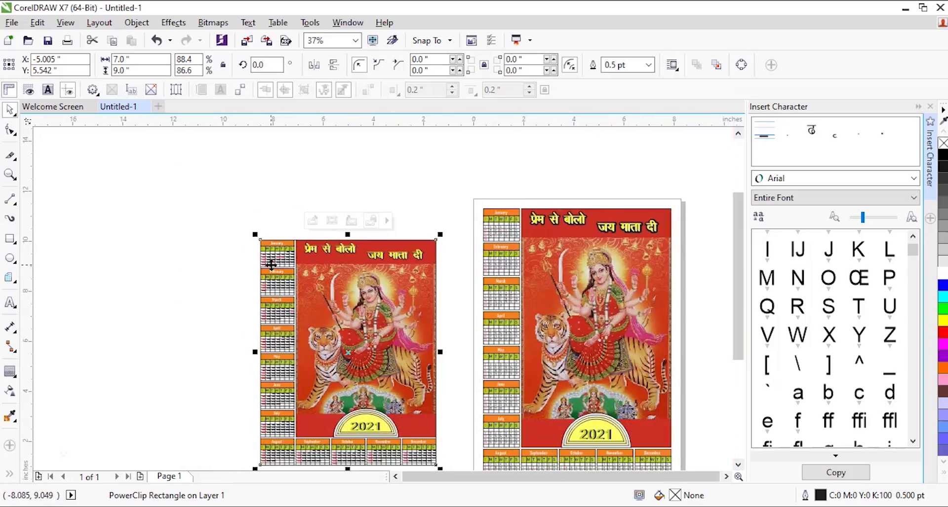
# Step: Close the Insert Character docker and bring both calendars into view
pyautogui.click(931, 106)
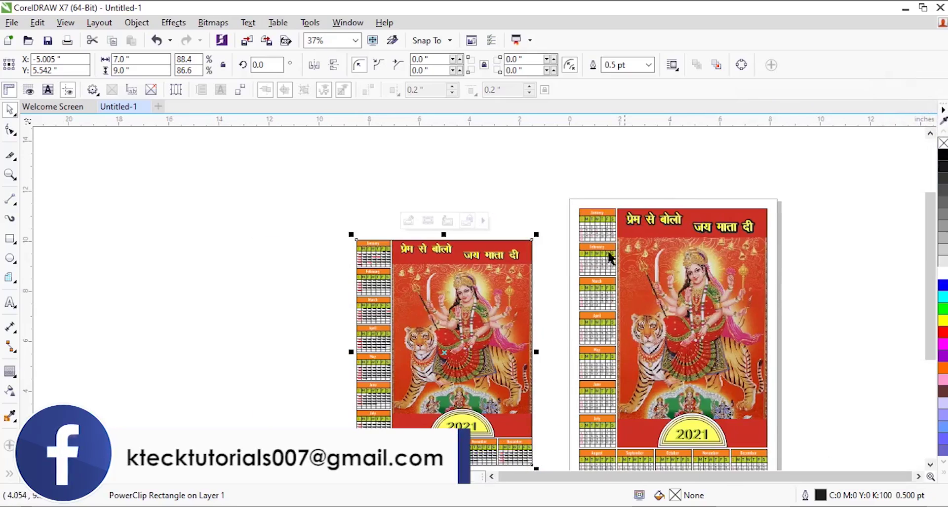
pyautogui.scroll(-3, 516, 186)
pyautogui.scroll(1, 472, 256)
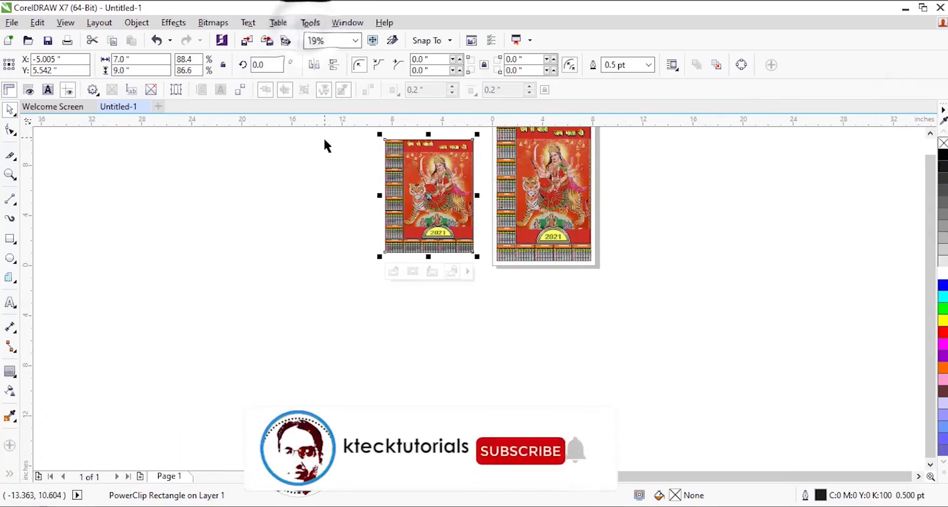
pyautogui.click(310, 22)
pyautogui.moveTo(334, 130)
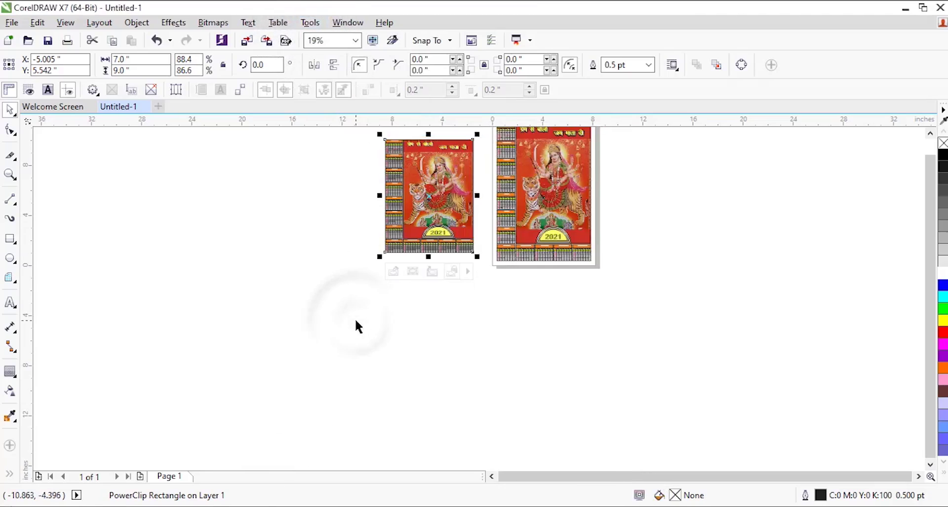
pyautogui.press('F9')
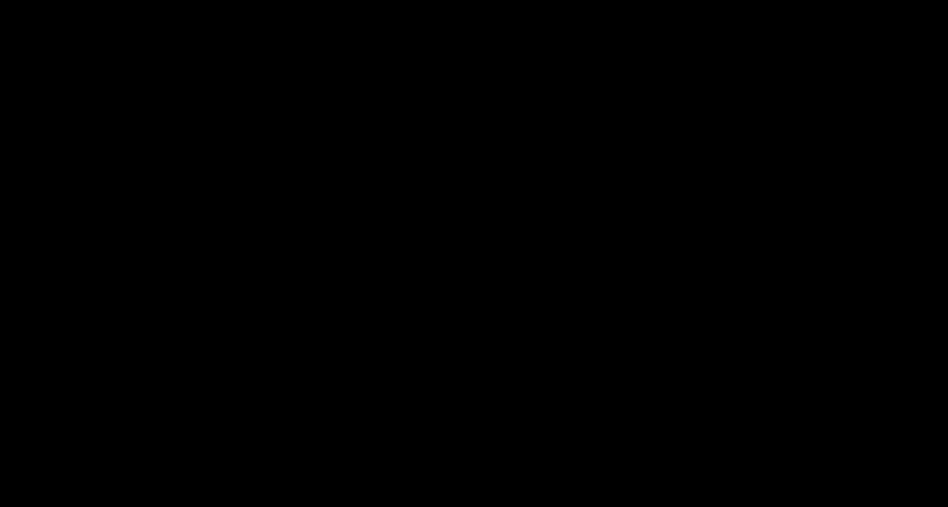